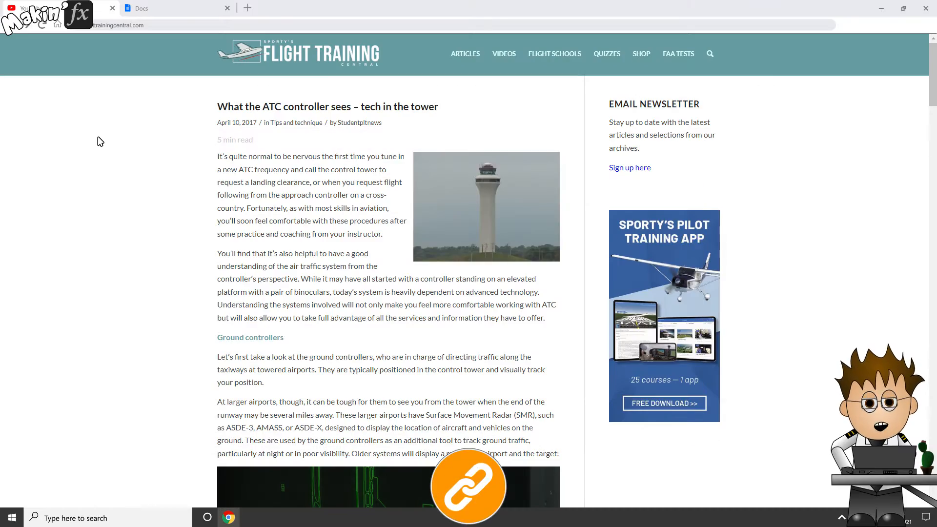
Step: Read the article on what ATC controllers see, down to the approach controllers' data block illustration
scroll(100, 141, "down", 5)
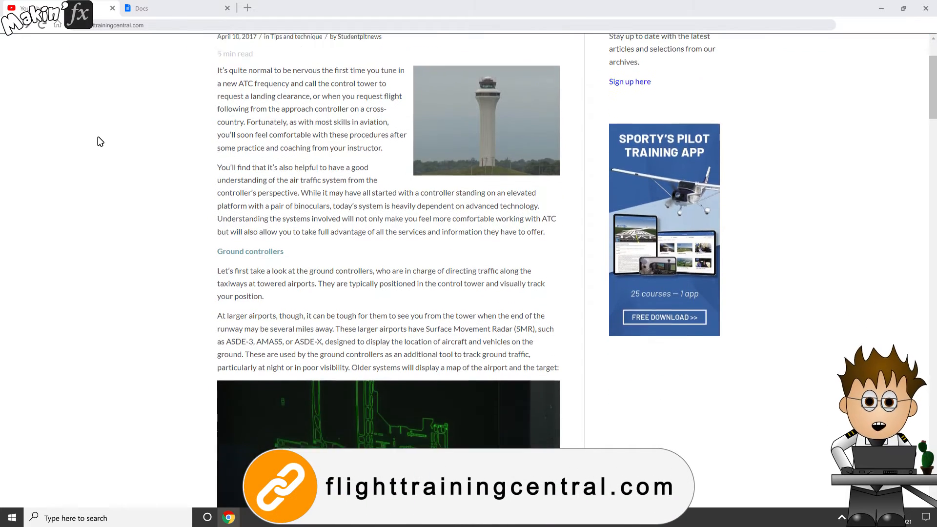
scroll(100, 141, "down", 18)
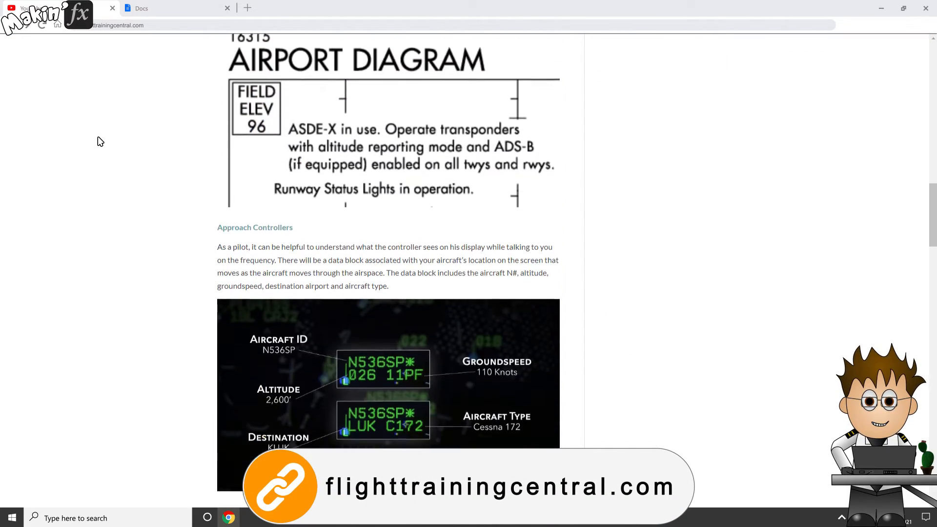
scroll(100, 141, "down", 8)
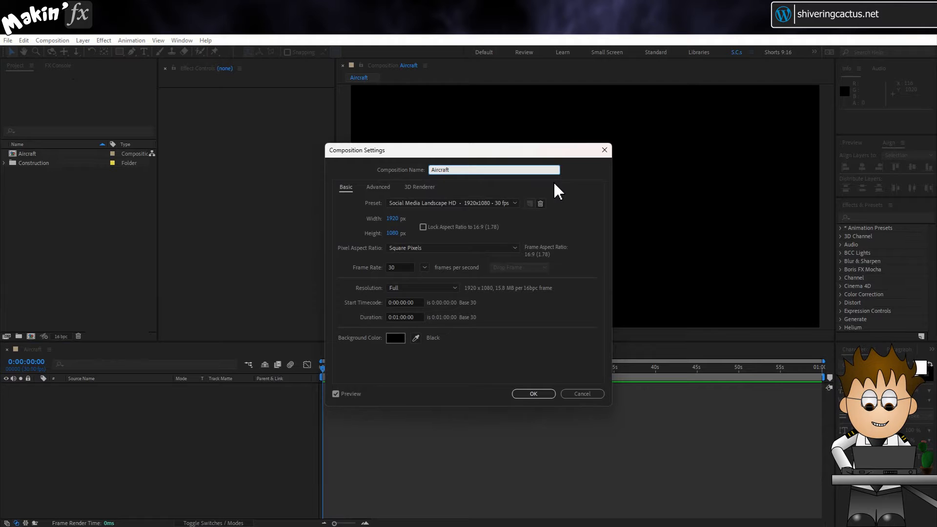
Step: Accept the Aircraft composition settings (1920x1080, 30 fps, 0:01:00:00 duration) and add a null object named Aircraft NULL
left_click(546, 395)
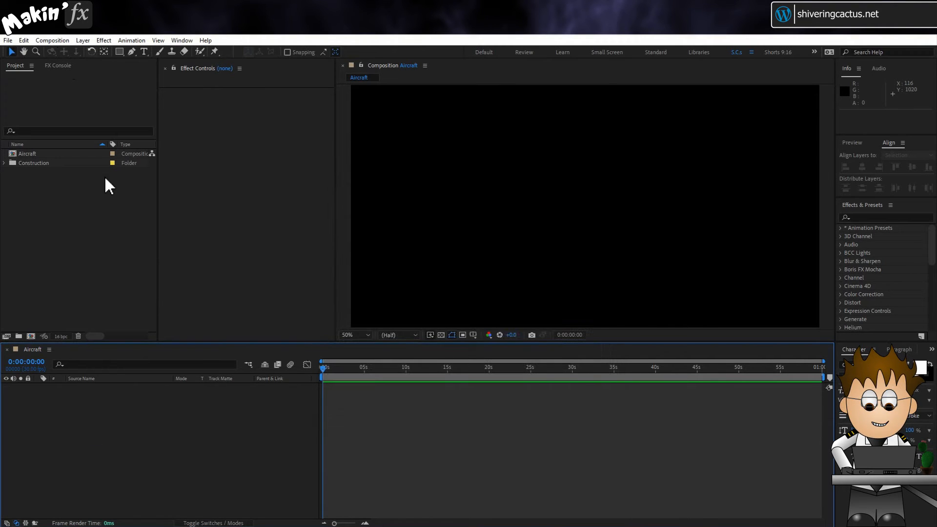
left_click(82, 40)
mouse_move(92, 52)
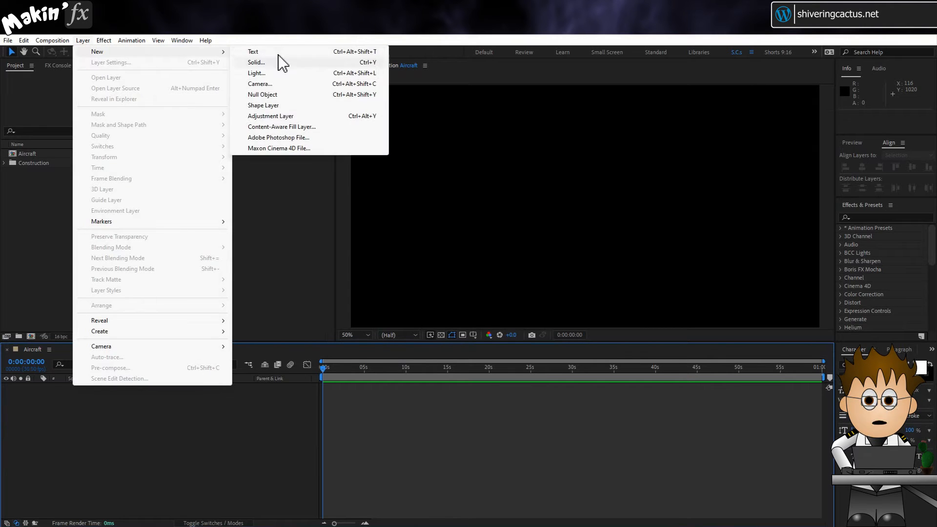
left_click(310, 95)
key("Return")
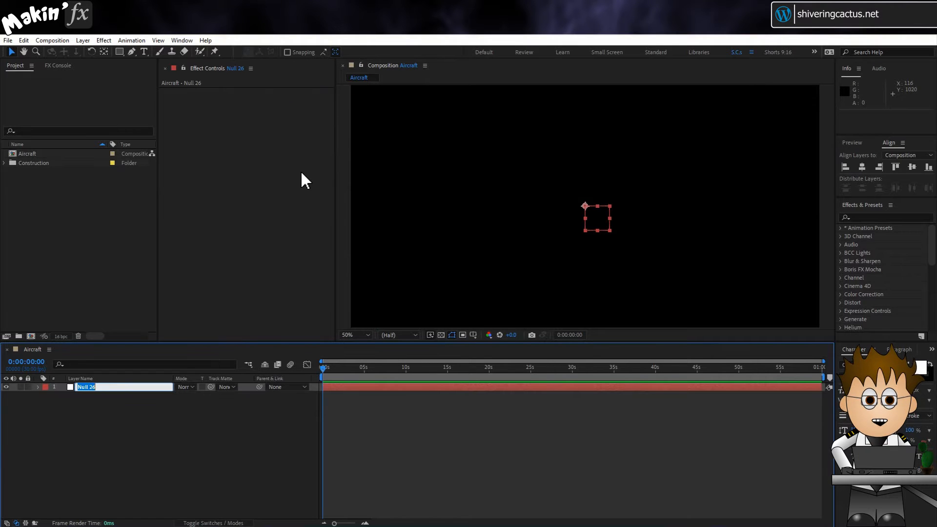
type("Aircraft N")
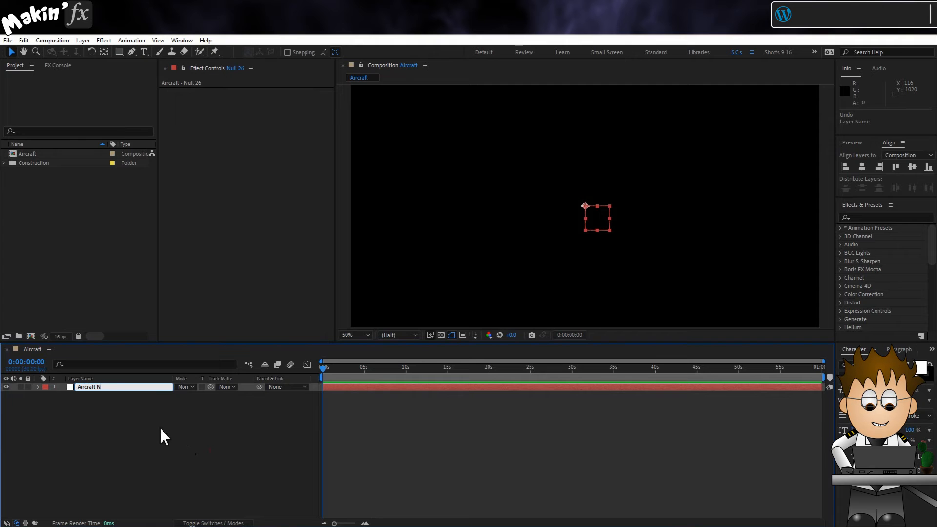
type("ULL")
key("Return")
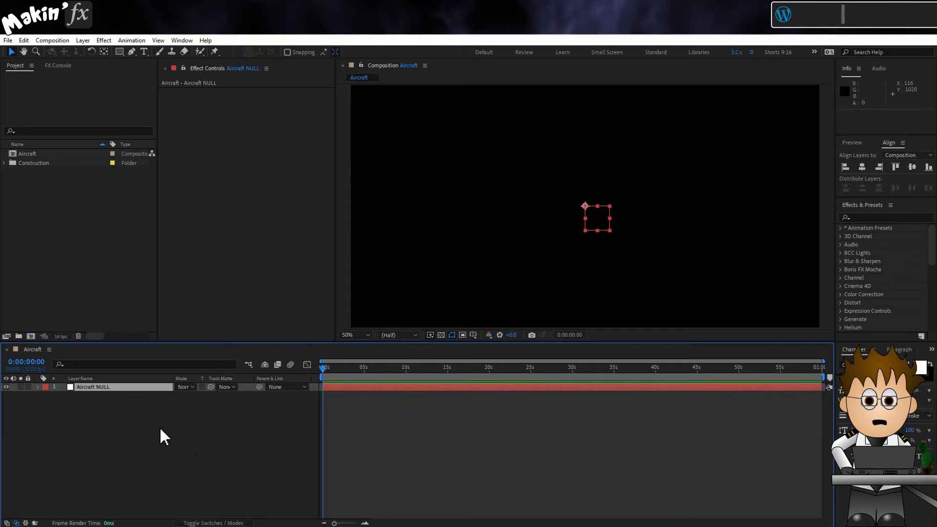
Step: Add a Point Control expression effect to Aircraft NULL and rename it 2D
left_click(105, 41)
mouse_move(163, 186)
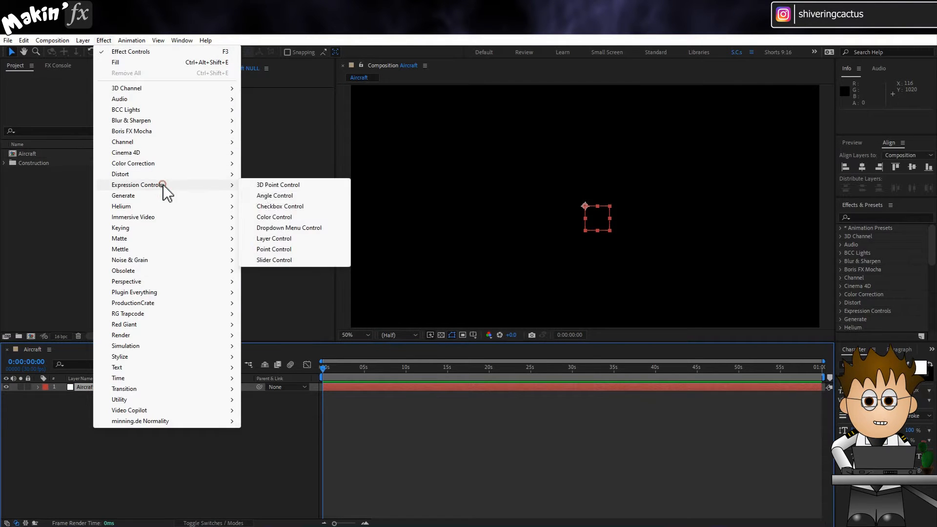
left_click(292, 249)
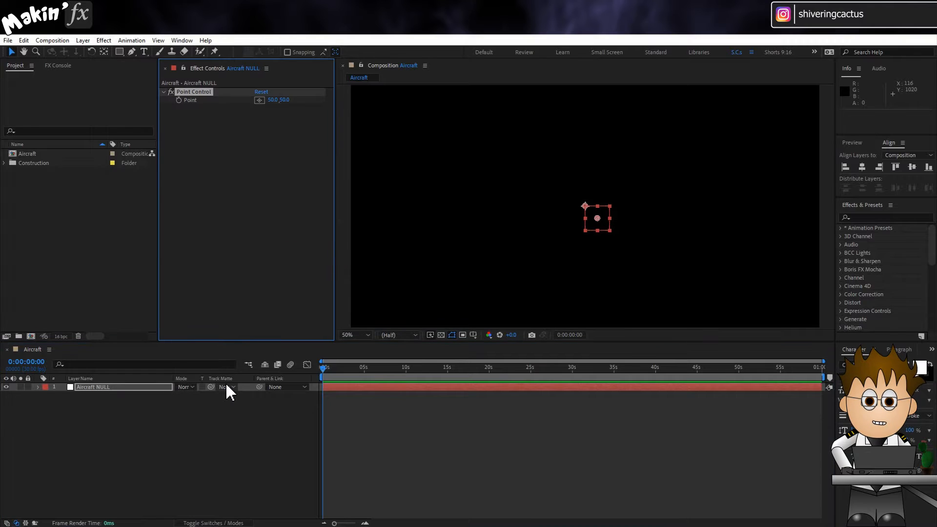
key("Return")
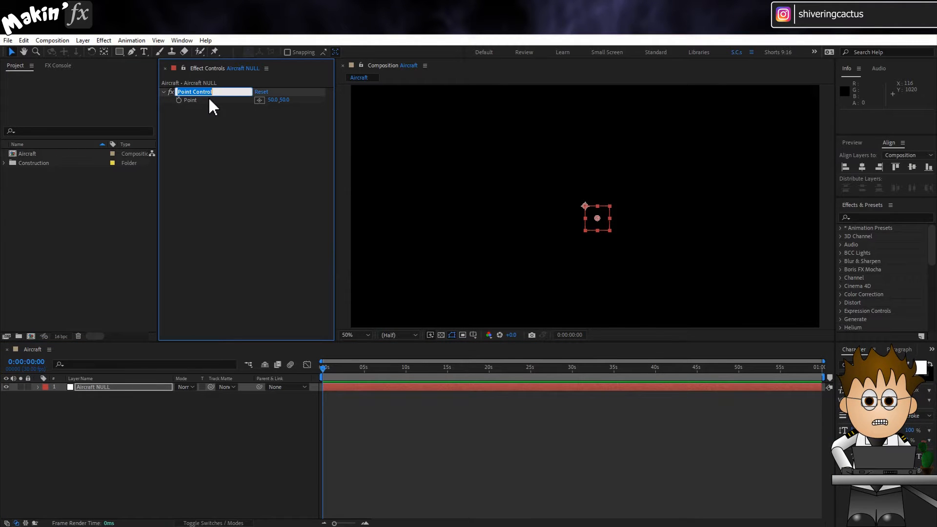
type("2D")
key("Return")
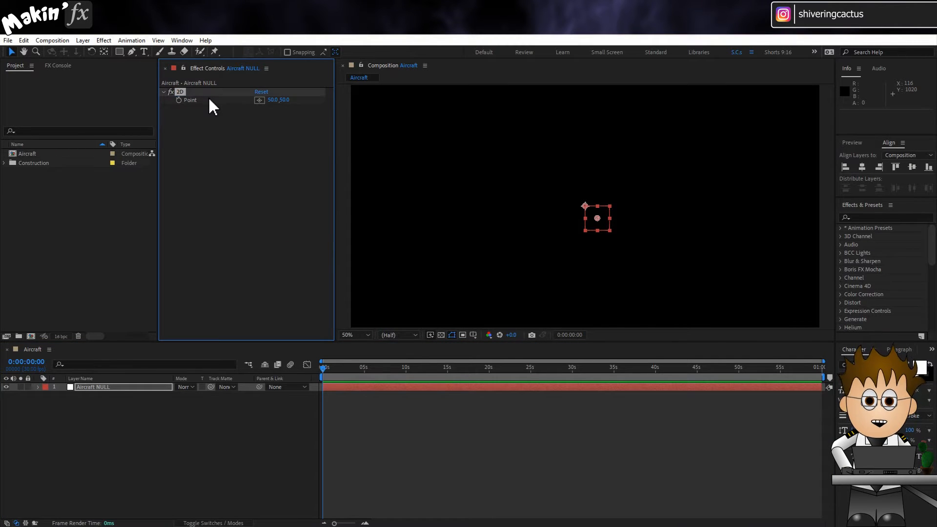
Step: Add a Slider Control expression effect to Aircraft NULL and rename it Altitude
left_click(103, 40)
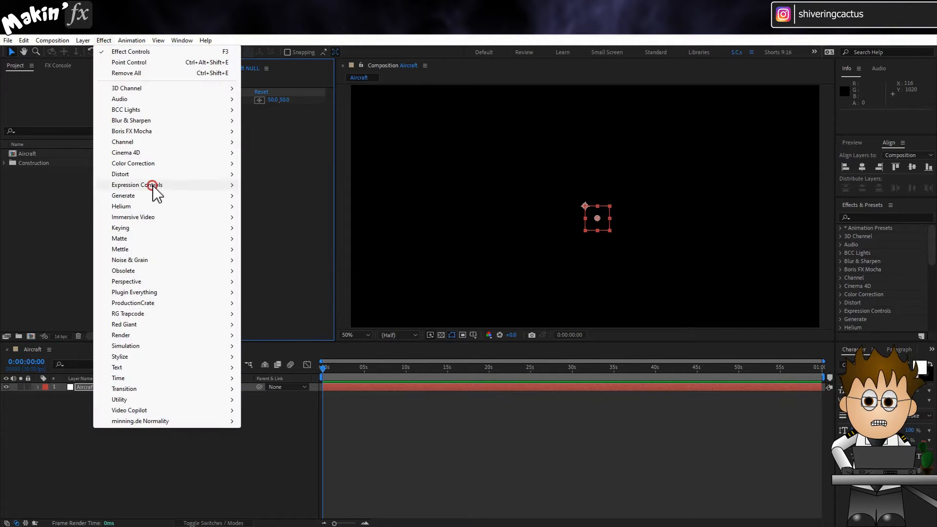
mouse_move(149, 186)
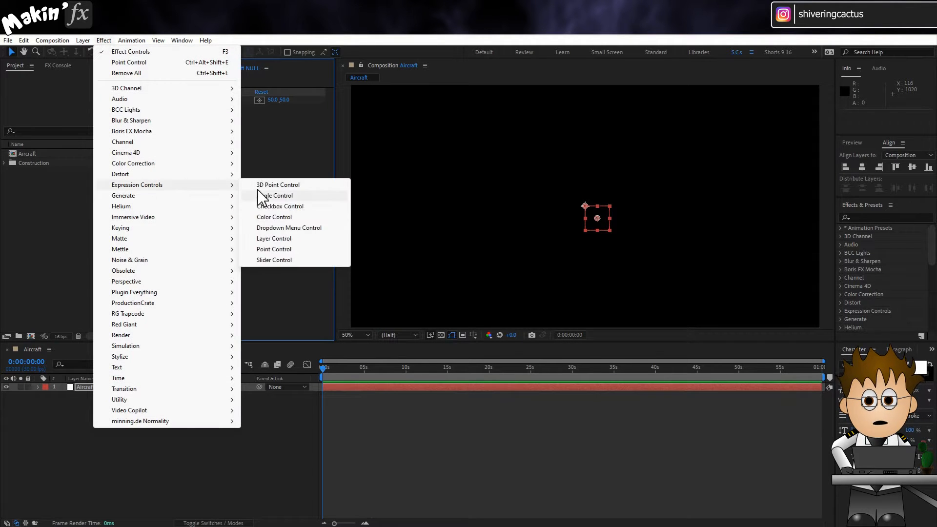
left_click(289, 260)
key("Return")
type("Al")
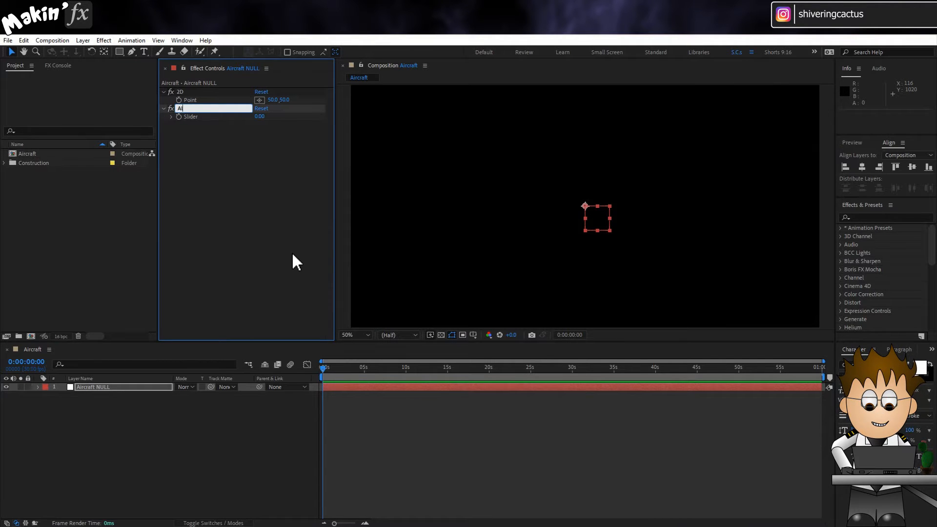
type("titude")
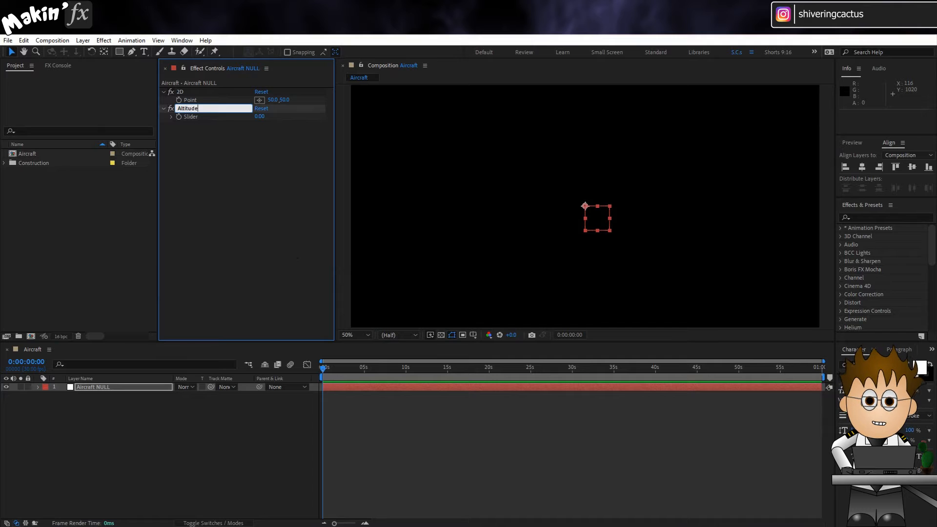
key("Return")
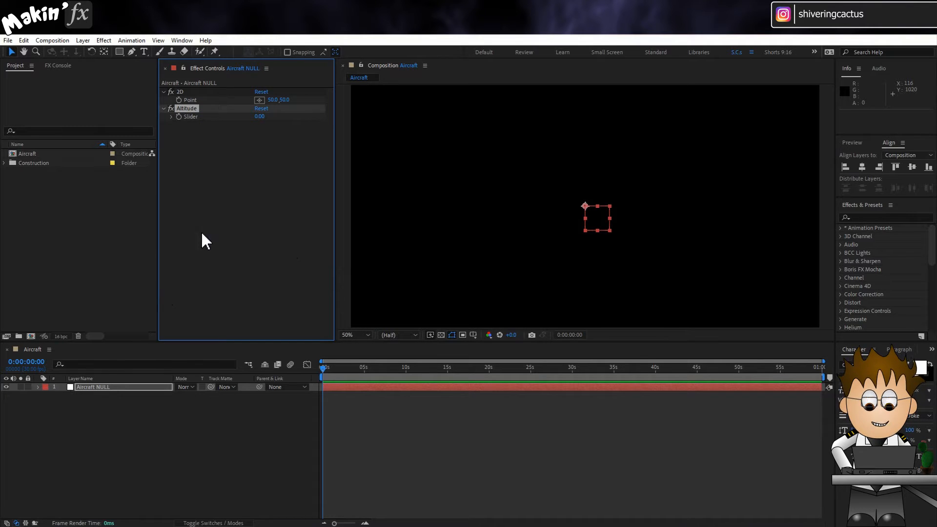
Step: Reveal the null's effect and transform properties and link its Position to the 2D control's Point with the pick whip
double_click(195, 115)
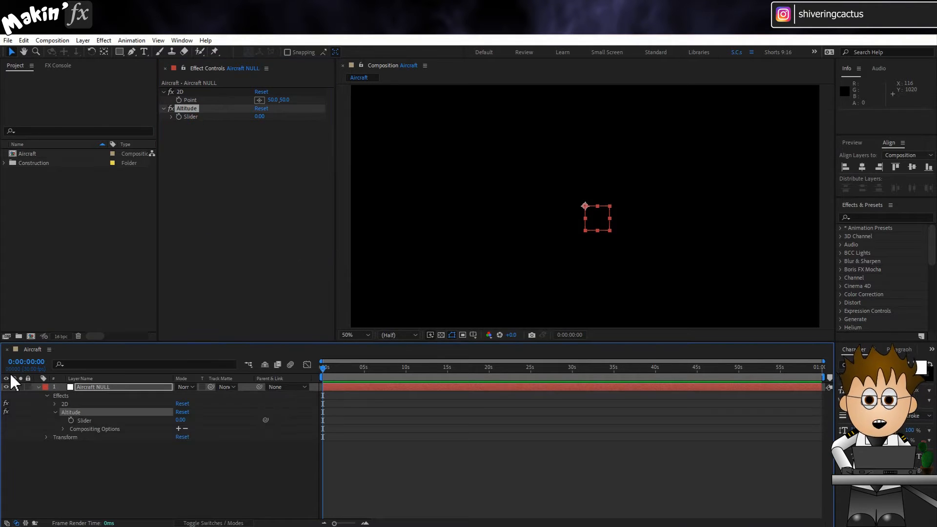
left_click(54, 404)
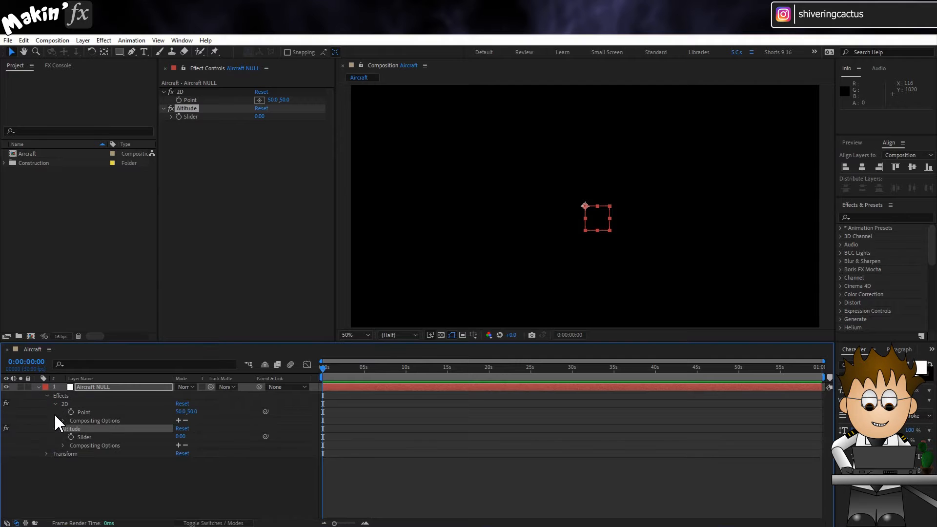
left_click(46, 454)
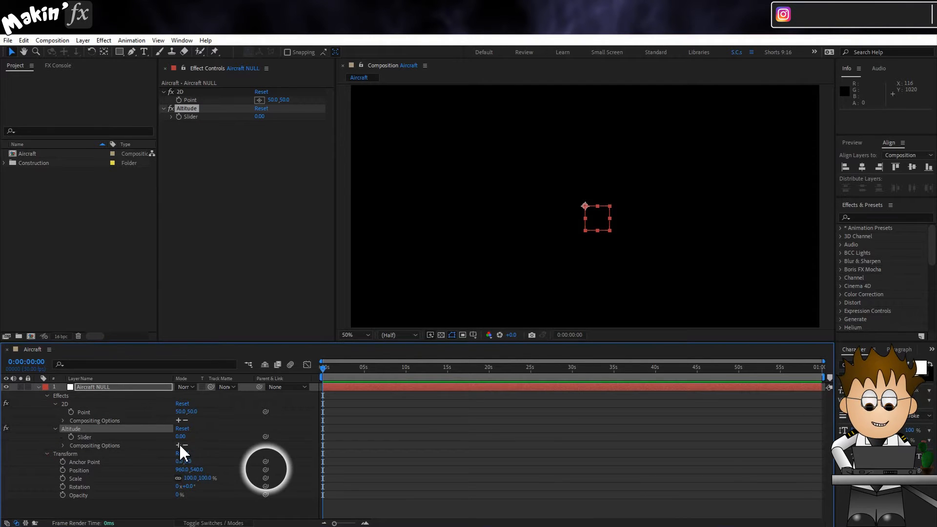
left_click_drag(265, 469, 86, 412)
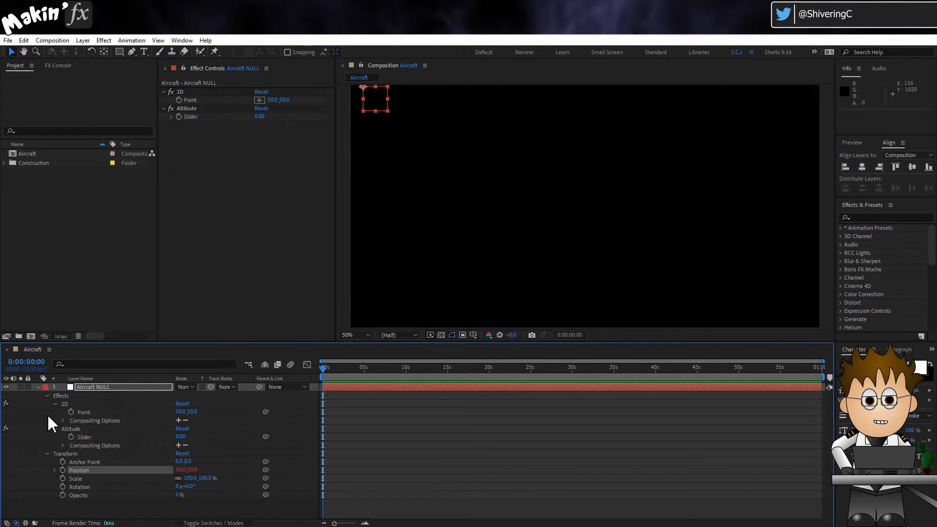
key("F2")
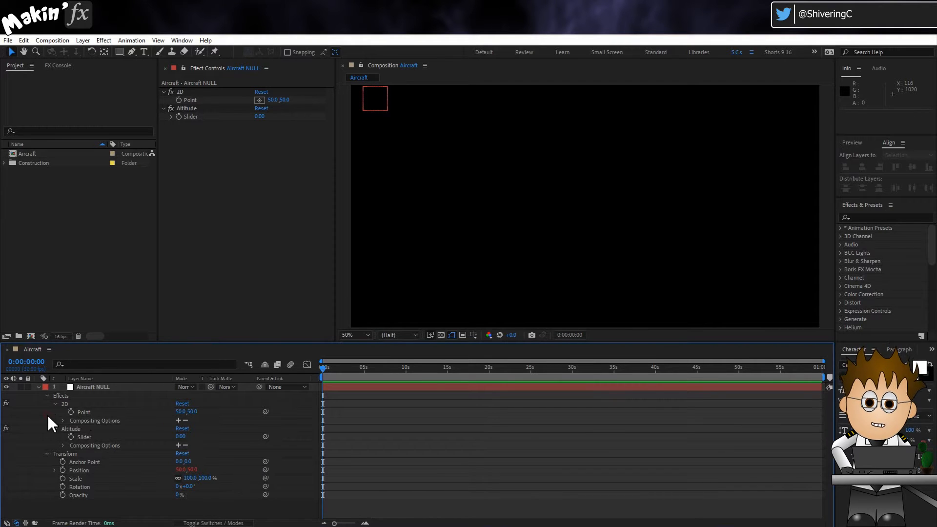
Step: Set the 2D control's Point on Aircraft NULL to 960, 540
left_click(180, 411)
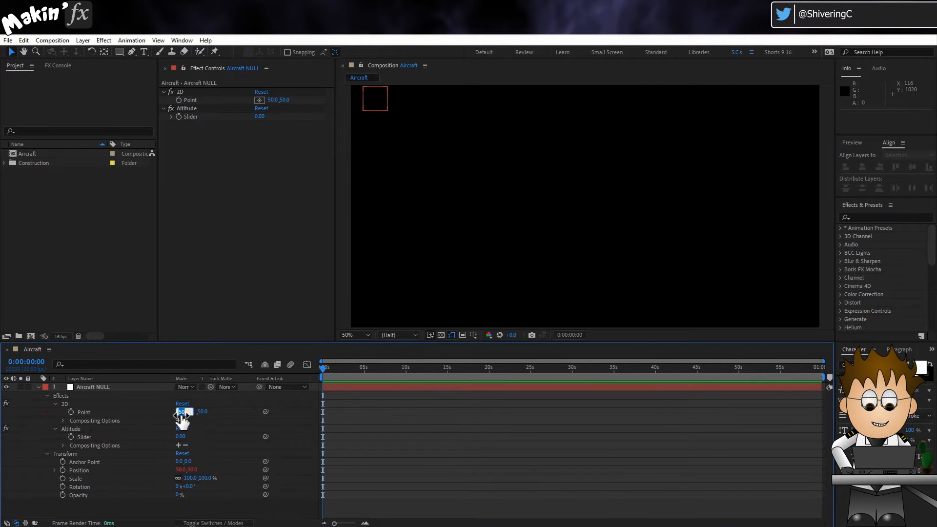
type("960")
key("Return")
left_click(202, 412)
type("54")
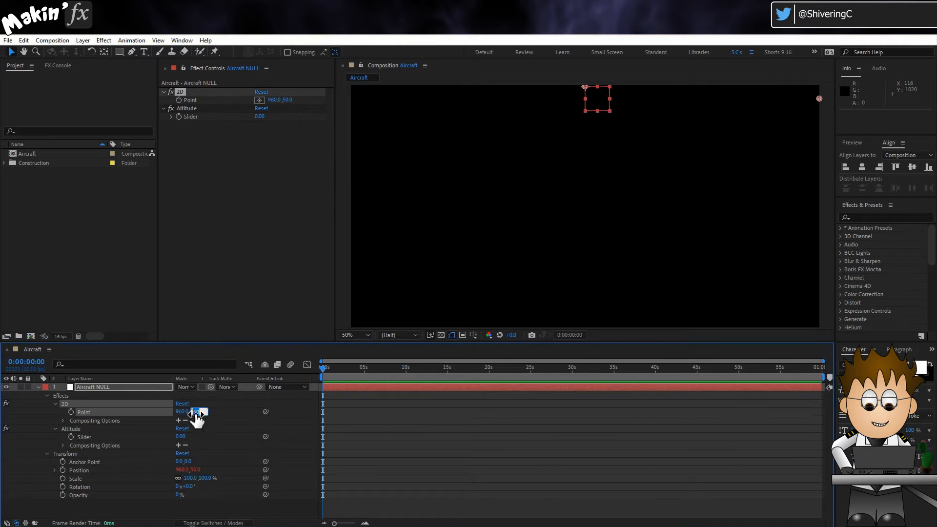
type("0")
key("Return")
Step: Set the auto-orientation of Aircraft NULL to Orient Along Path
left_click(116, 387)
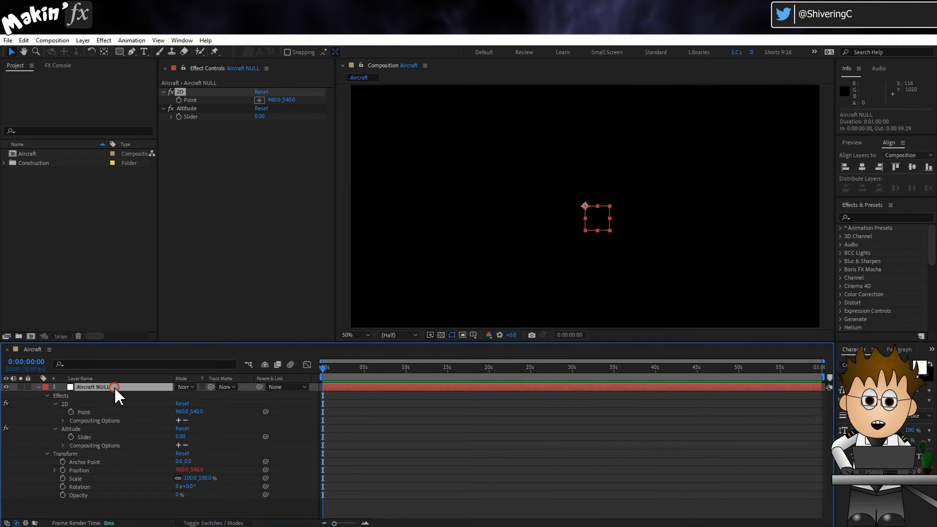
left_click(84, 41)
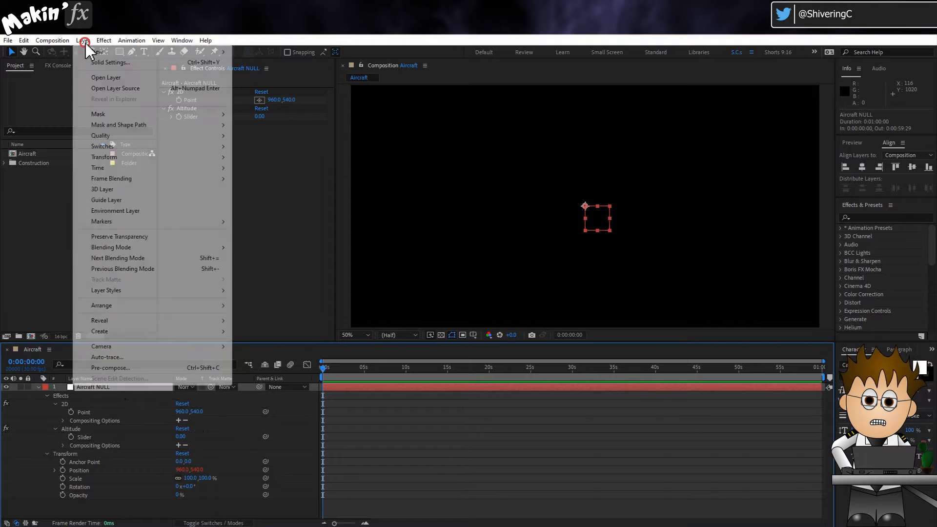
mouse_move(197, 158)
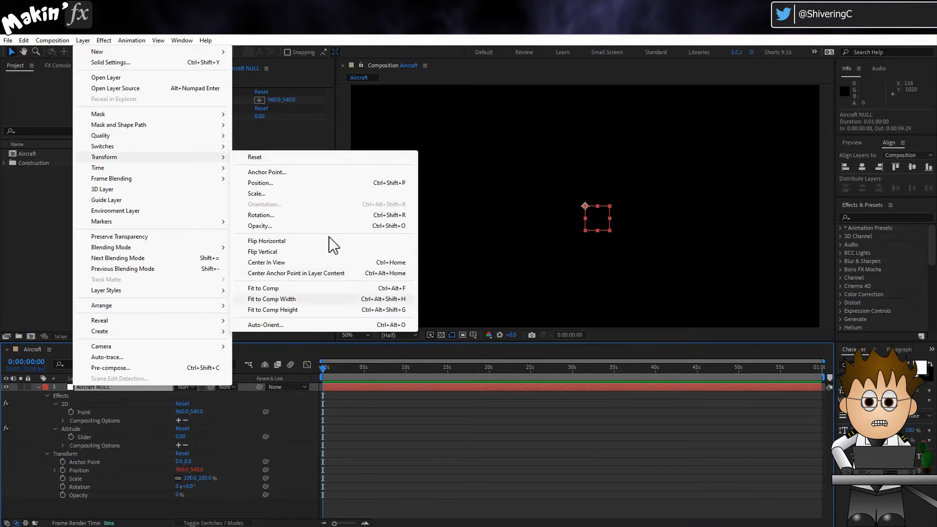
left_click(323, 324)
left_click(394, 269)
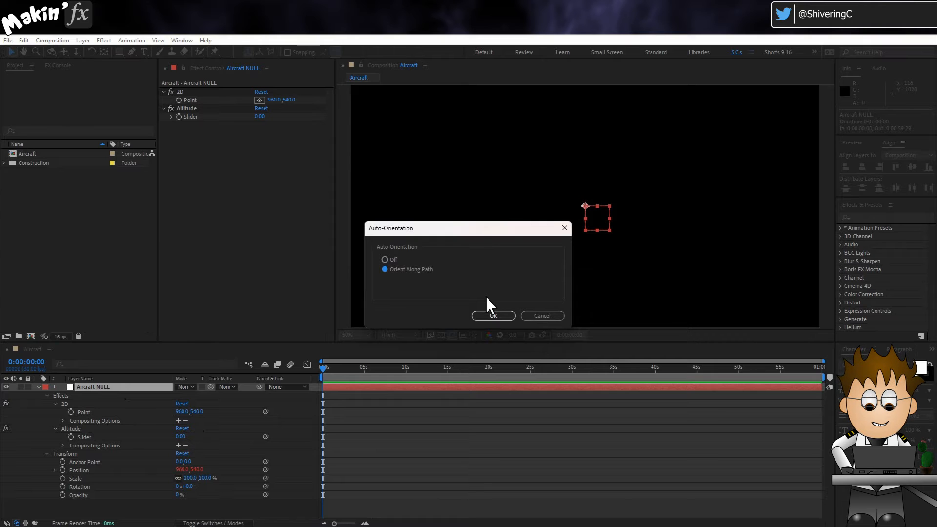
left_click(504, 317)
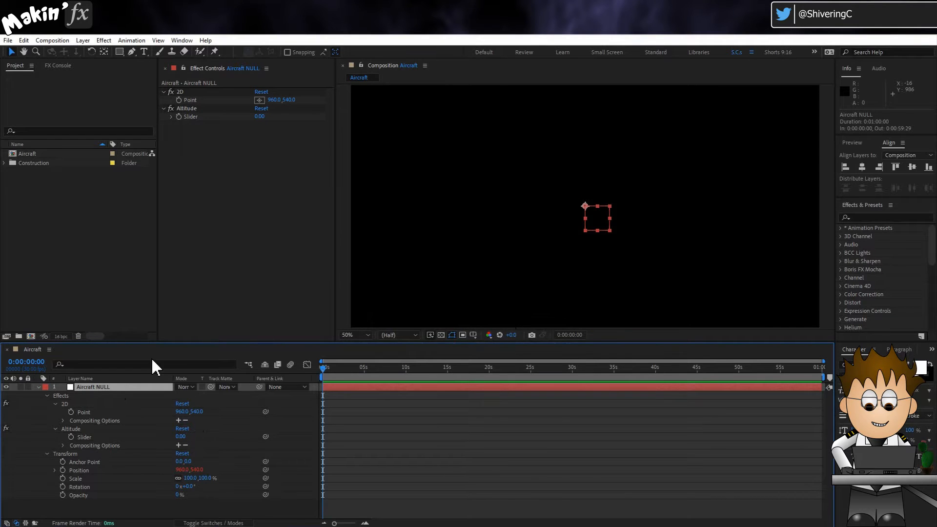
Step: Draw a small square about 28 px wide near the composition centre on a new shape layer and rename the layer Aircraft
left_click(43, 429)
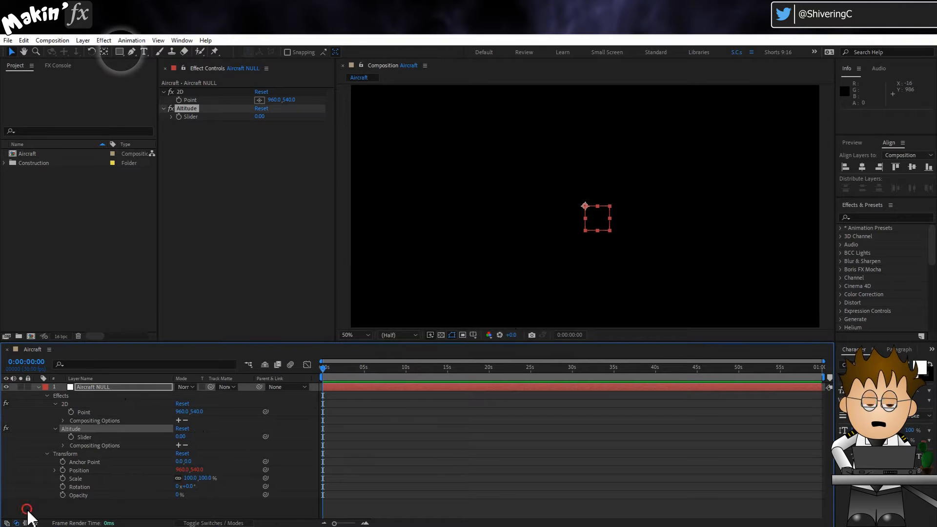
left_click(26, 508)
left_click(120, 53)
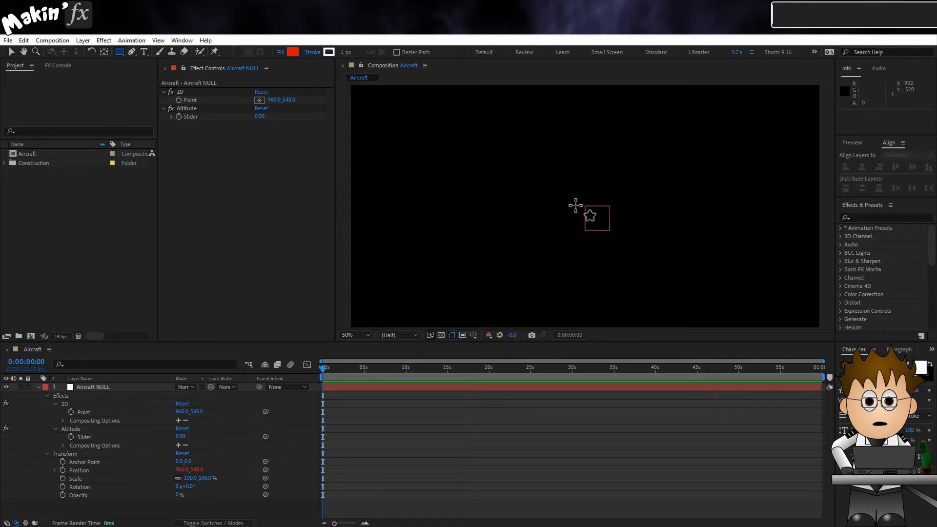
left_click_drag(570, 200, 580, 210)
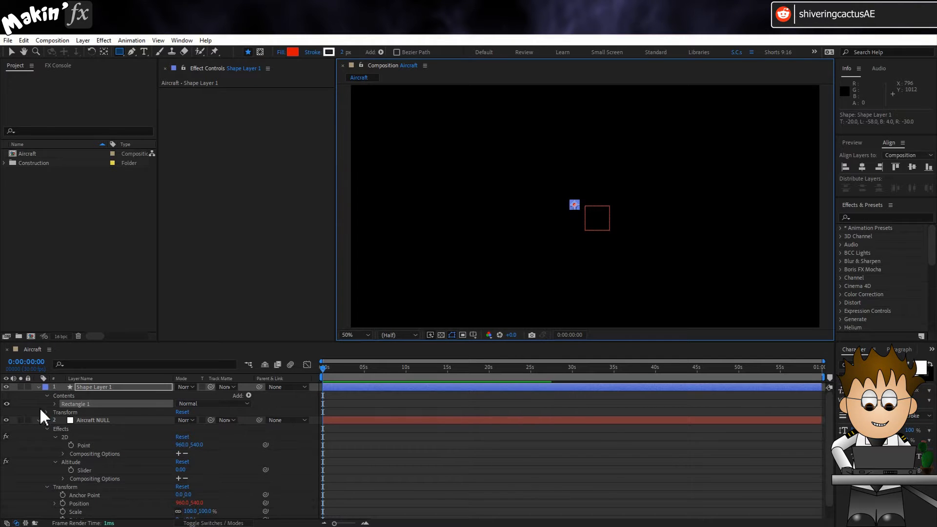
left_click(90, 391)
key("Return")
type("Ar")
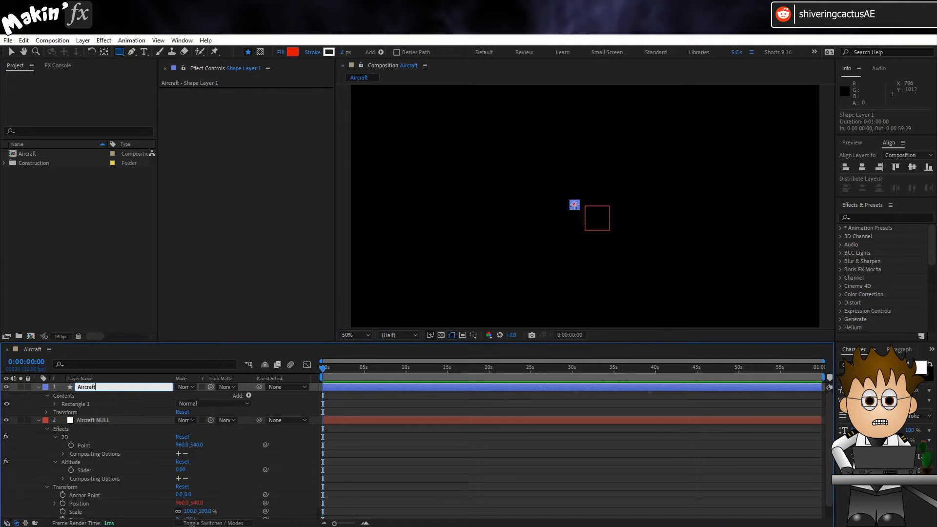
key("Return")
Step: Delete Fill 1 from Rectangle 1 on the Aircraft shape layer, leaving only the stroke
left_click(54, 404)
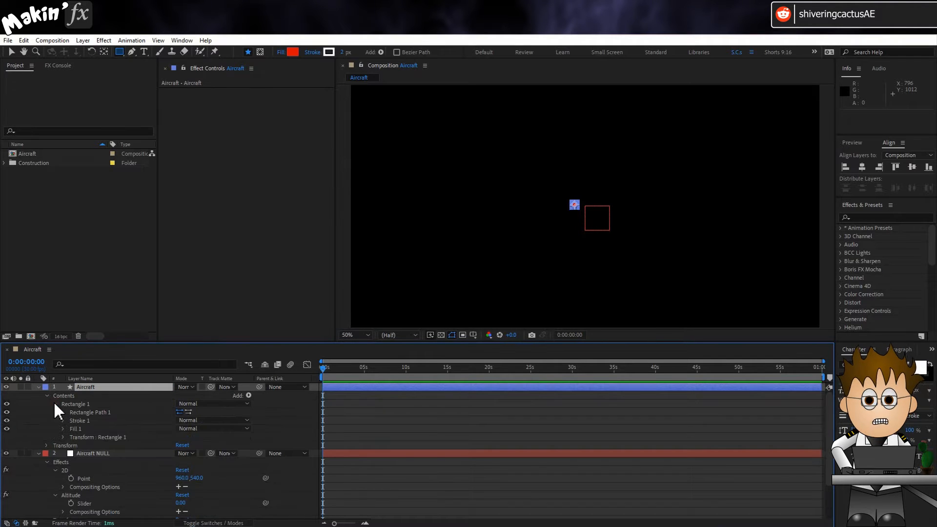
left_click(77, 428)
key("Delete")
scroll(586, 207, "up", 3)
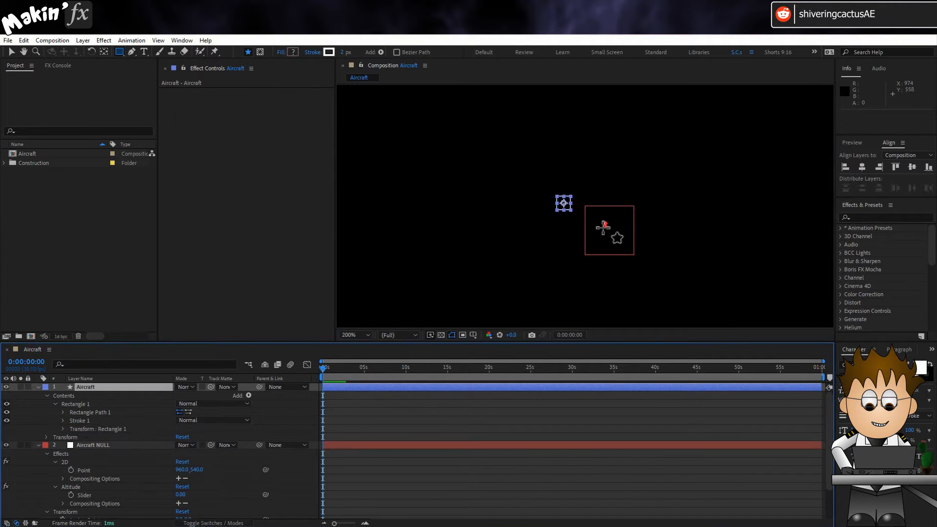
Step: Set the Aircraft layer's anchor point to 0, 0
scroll(603, 227, "up", 2)
left_click(63, 429)
left_click(63, 429)
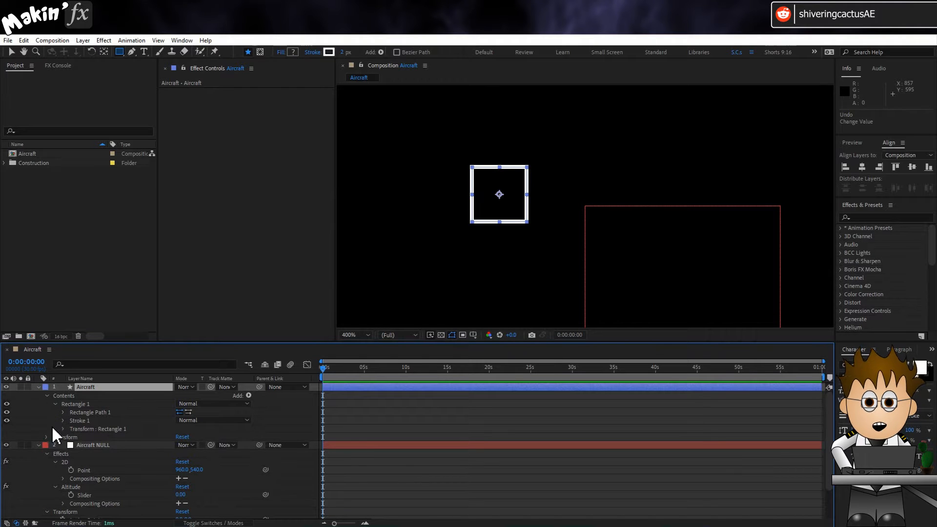
left_click(47, 438)
left_click(181, 445)
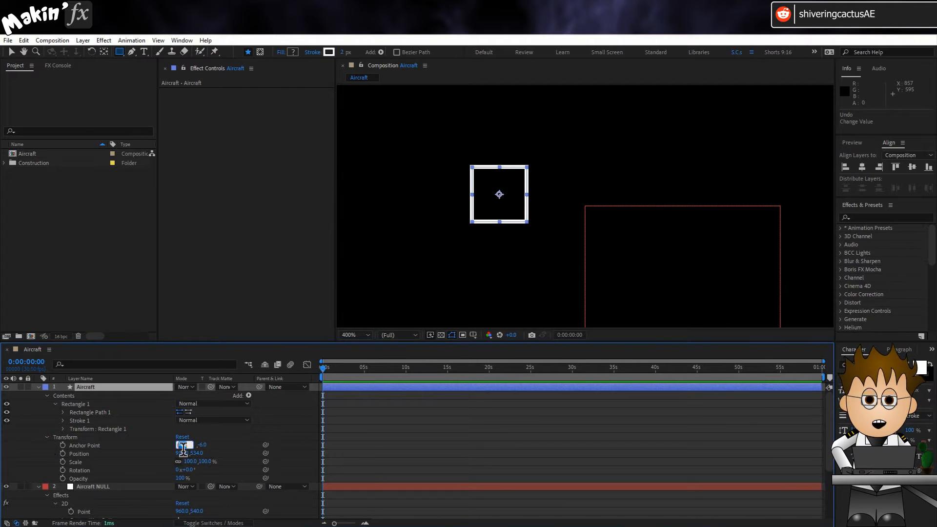
type("0")
key("Return")
left_click(190, 445)
type("0")
key("Return")
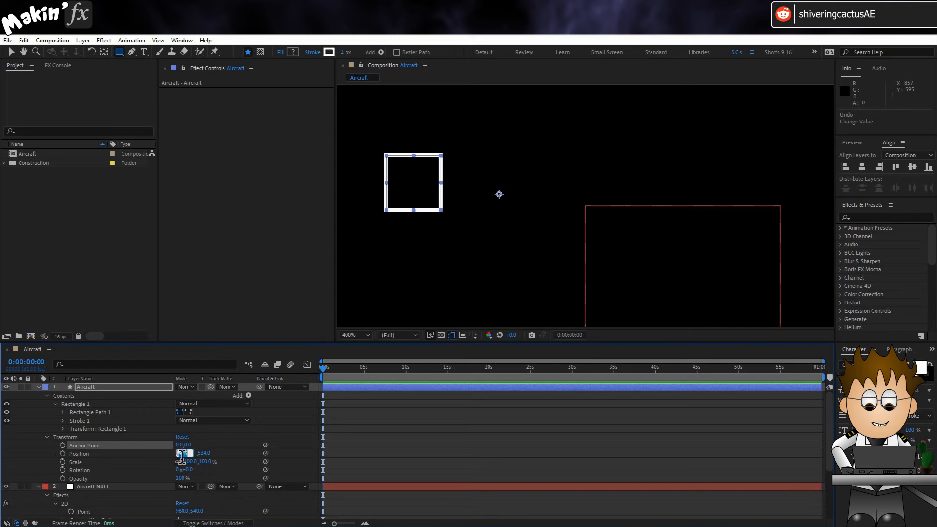
Step: Set the Aircraft layer's position to 960, 540
left_click(182, 453)
type("960")
key("Return")
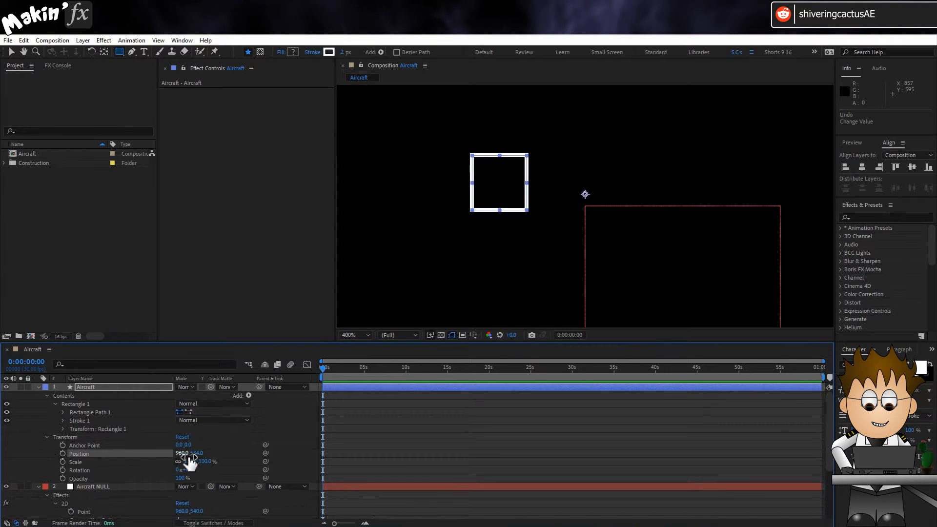
left_click(198, 453)
type("540")
key("Return")
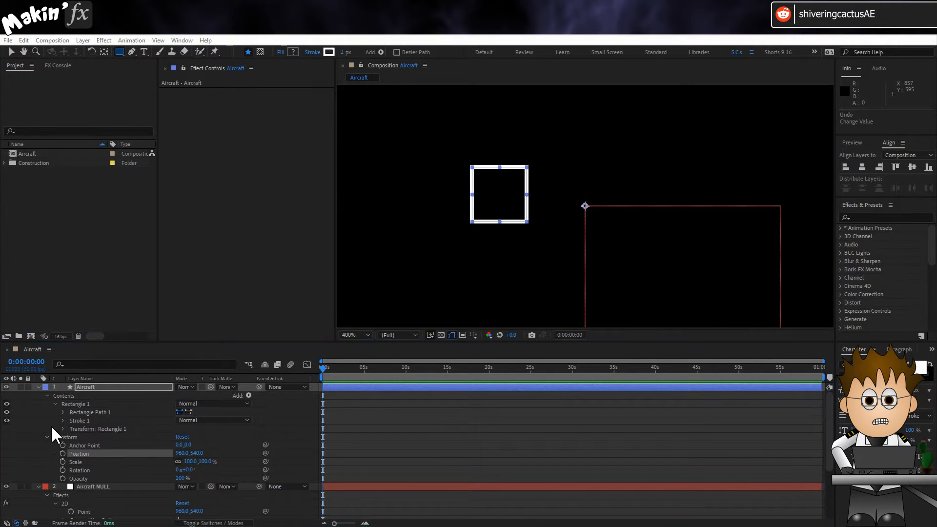
Step: Set the position in Rectangle 1's own transform on the Aircraft layer to 0, 0
left_click(63, 430)
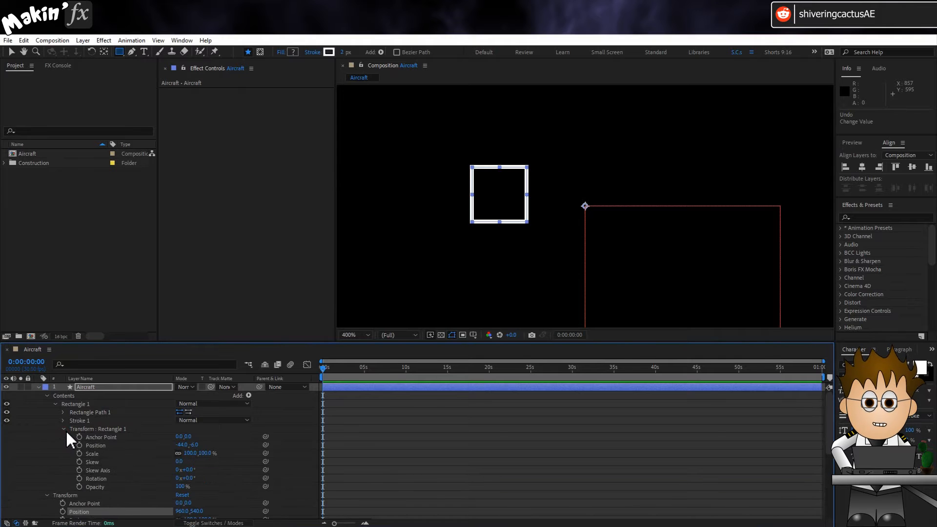
left_click(182, 445)
type("0")
key("Return")
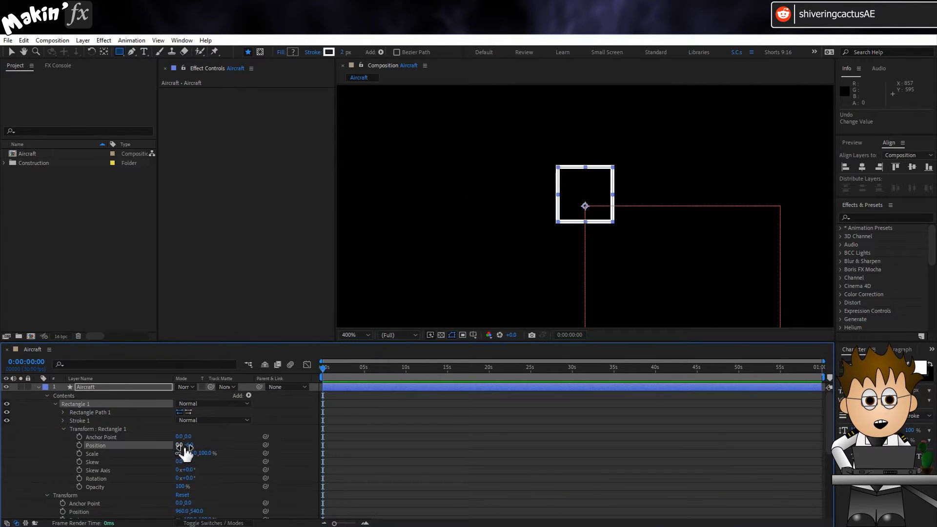
left_click(190, 446)
type("0")
left_click(147, 451)
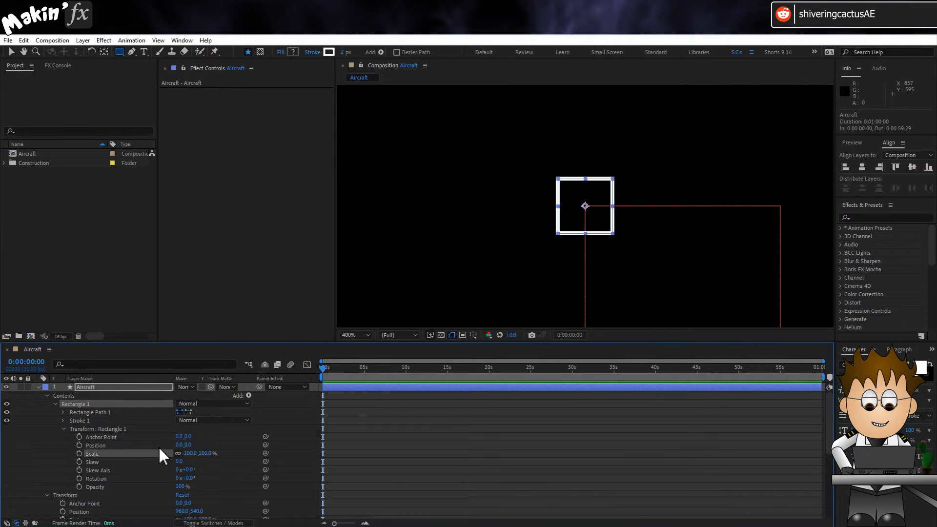
Step: Rotate Rectangle 1 by 45° within its own transform to form a diamond
left_click(188, 478)
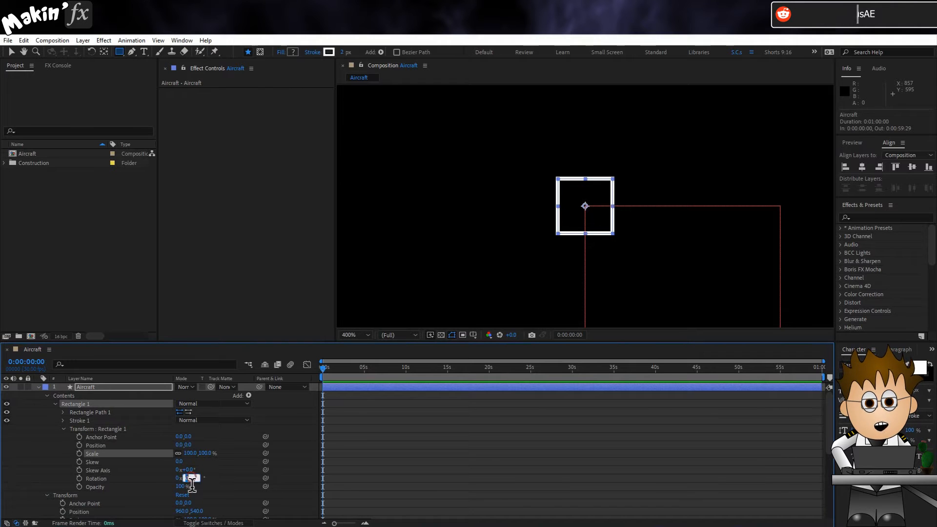
type("45")
key("Return")
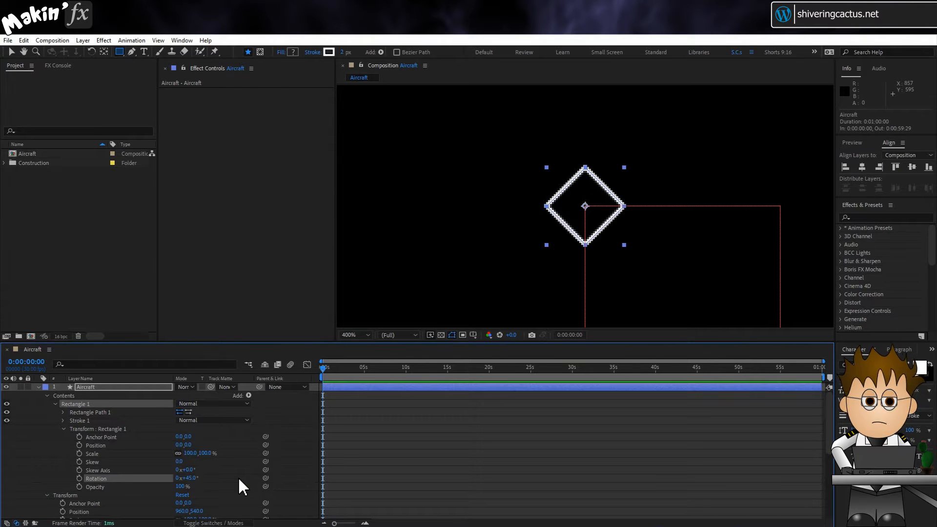
Step: Set the size of Rectangle Path 1 to 15, 15 and deselect the layer
left_click(64, 412)
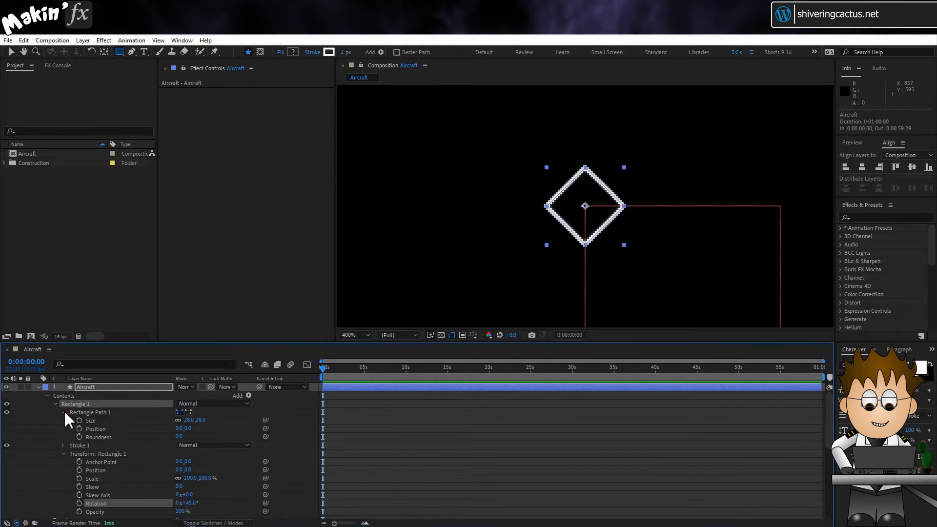
left_click(188, 421)
type("15")
key("Return")
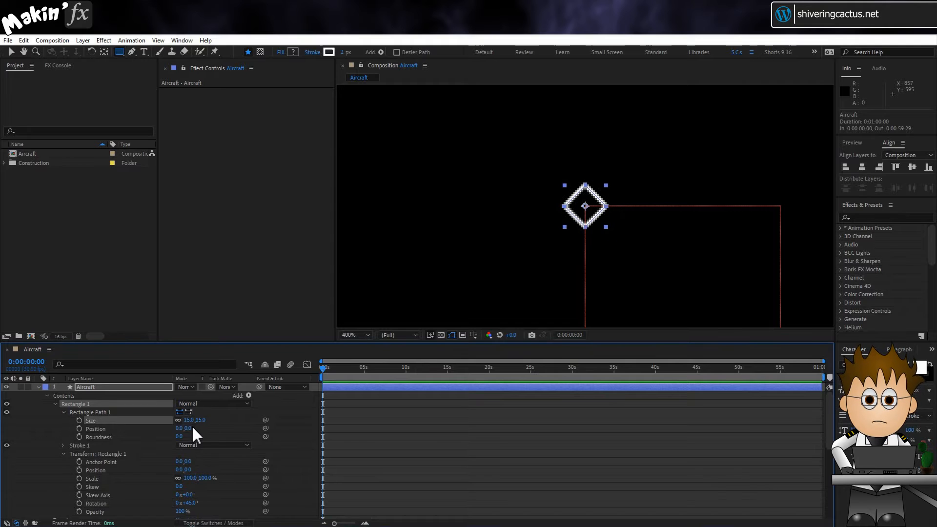
left_click(48, 436)
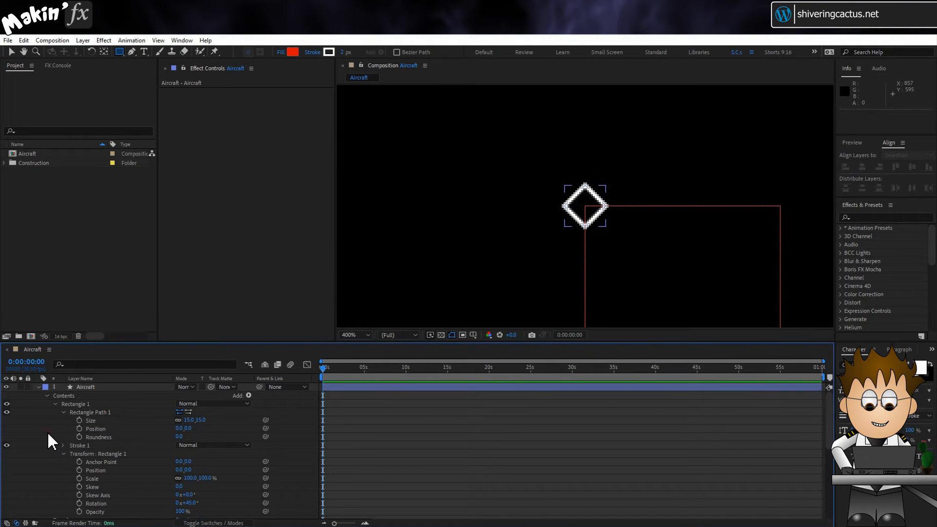
Step: Link the Aircraft layer's position to the position of Aircraft NULL with the pick whip
left_click(98, 387)
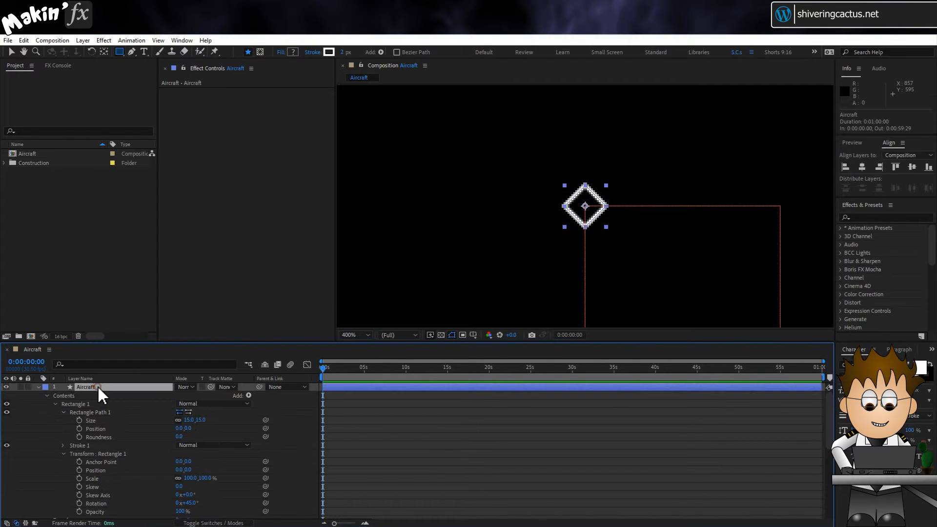
key("p")
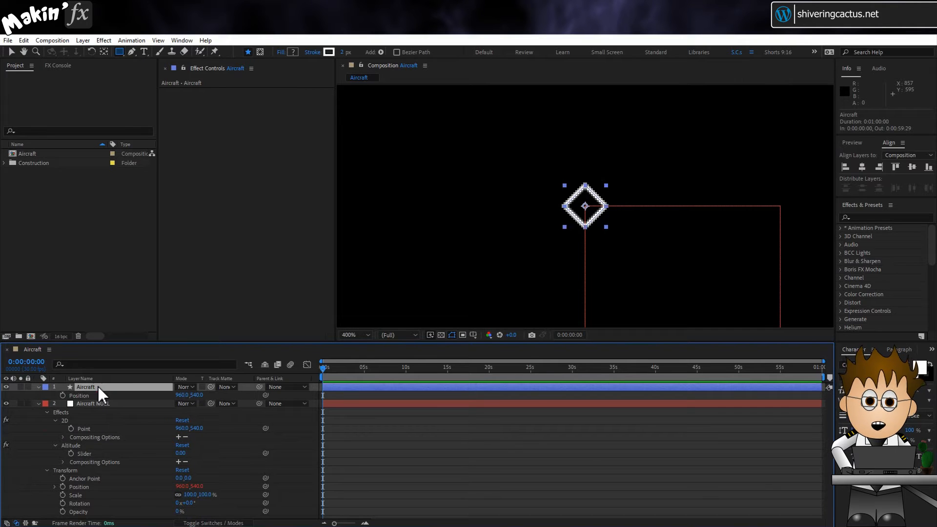
left_click(103, 403)
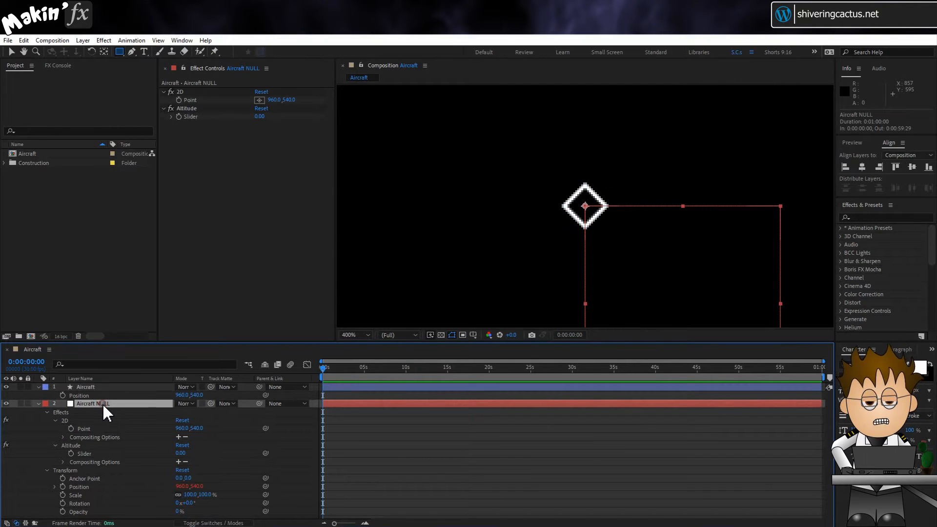
key("p")
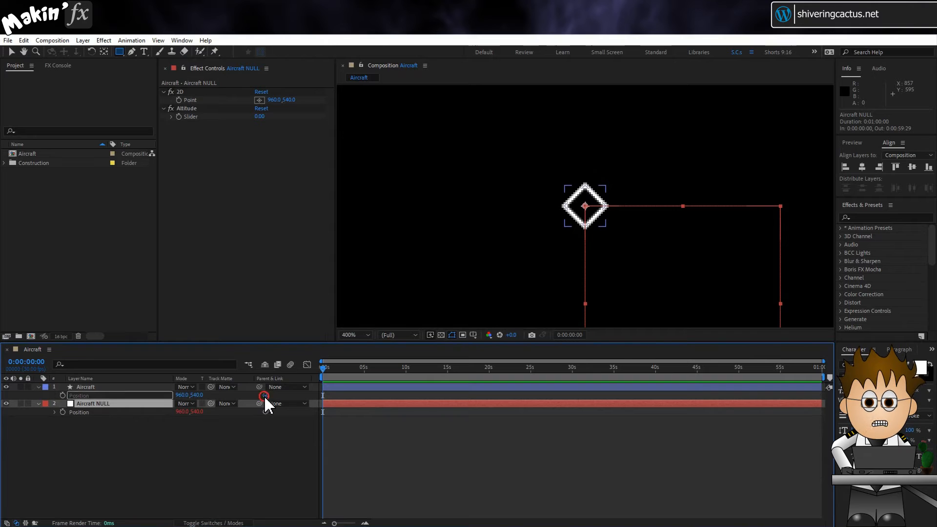
left_click_drag(265, 395, 81, 411)
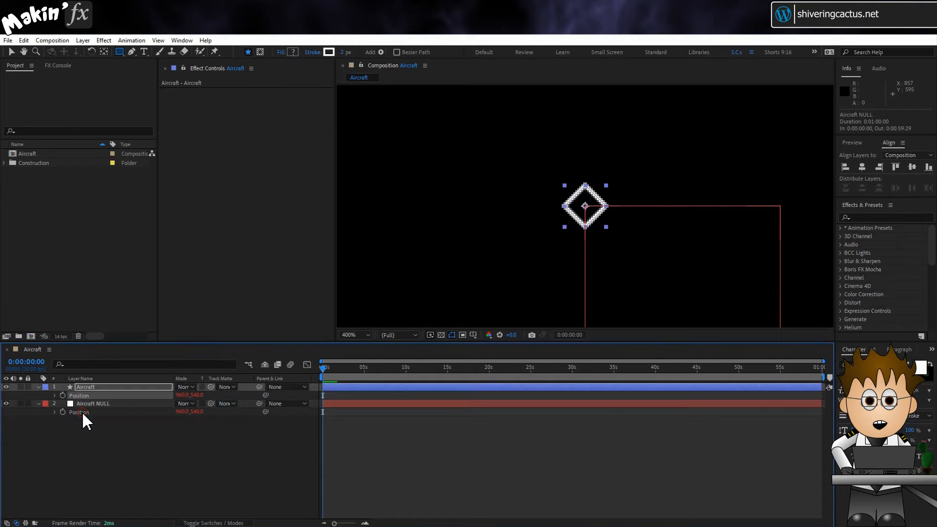
left_click(101, 440)
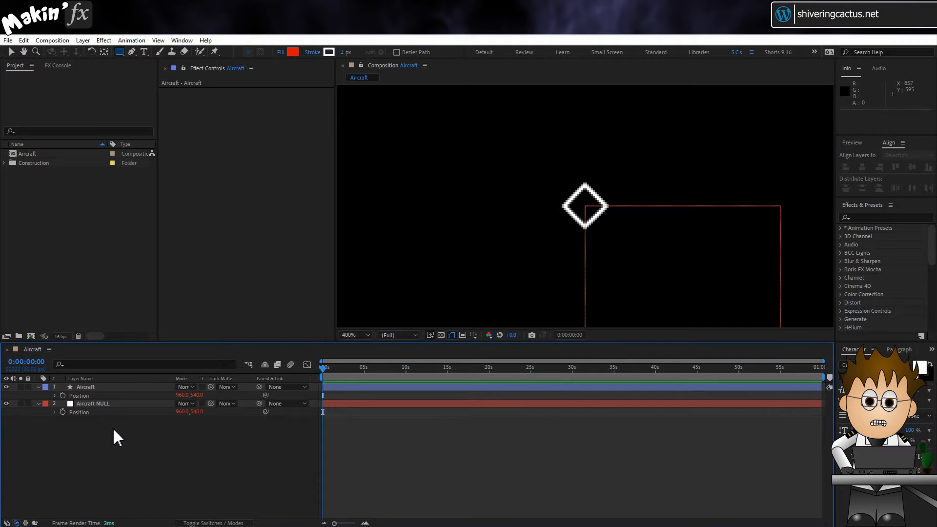
Step: Show the Rotation property of Aircraft NULL and test rotating the null
left_click(107, 403)
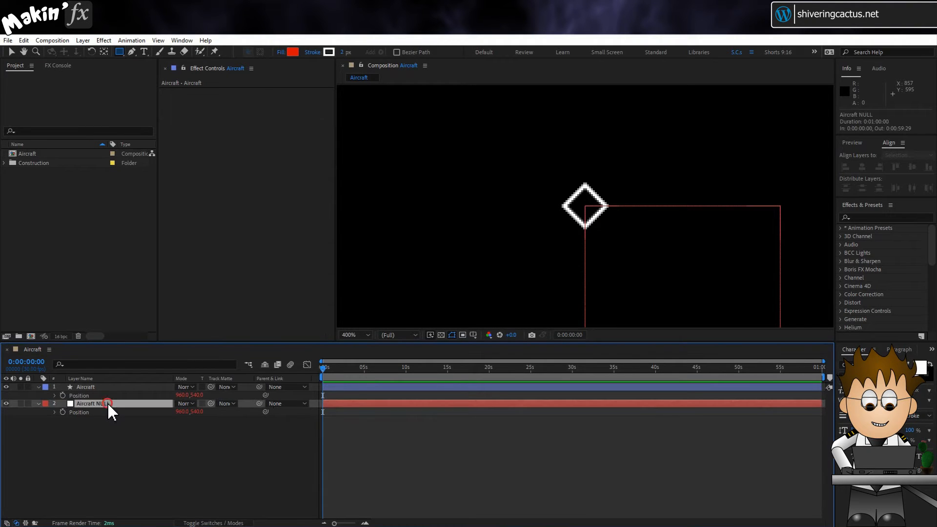
key("r")
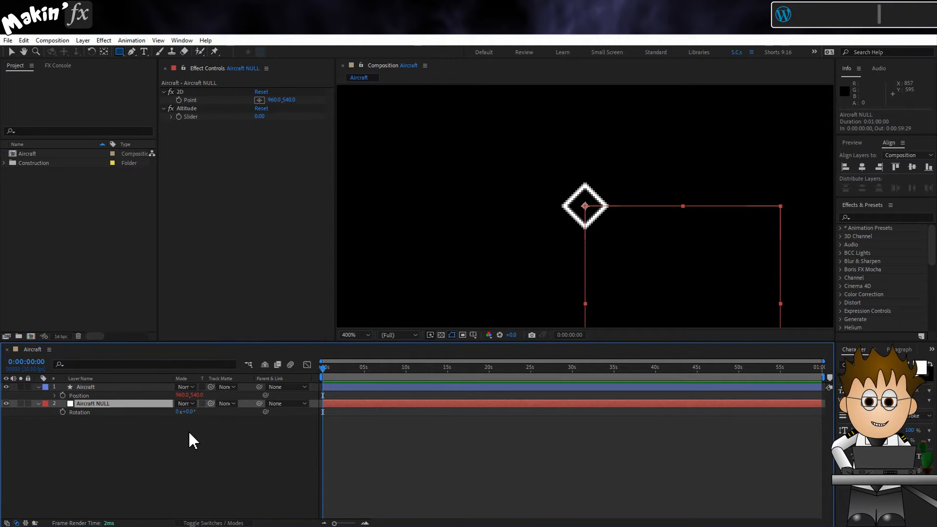
left_click_drag(182, 412, 155, 411)
left_click(212, 454)
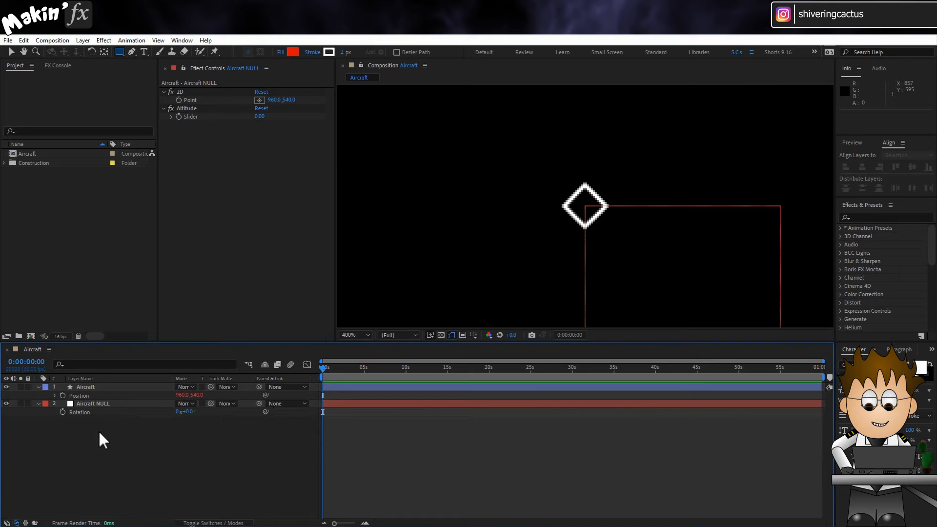
Step: Add a text layer reading "Plane Name" above the diamond and move it to about 952, 478
left_click(144, 52)
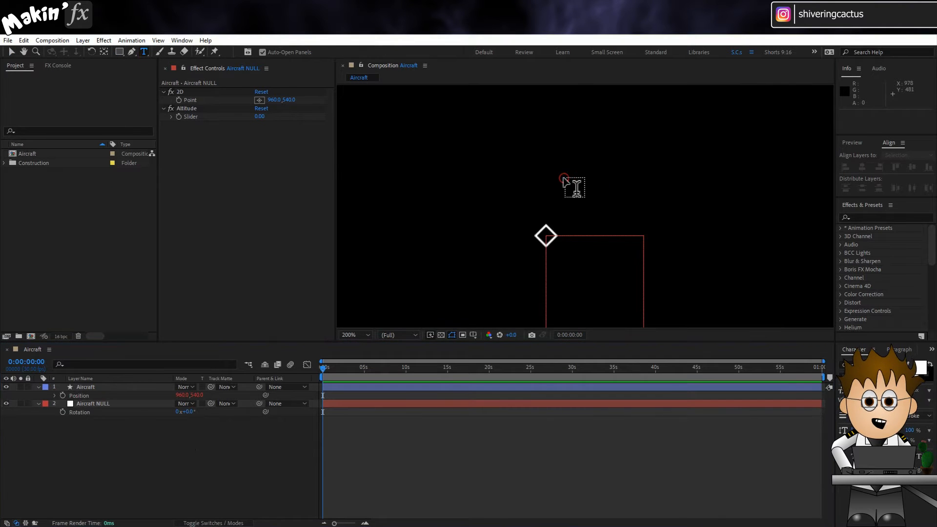
left_click(566, 185)
type("Plane Name")
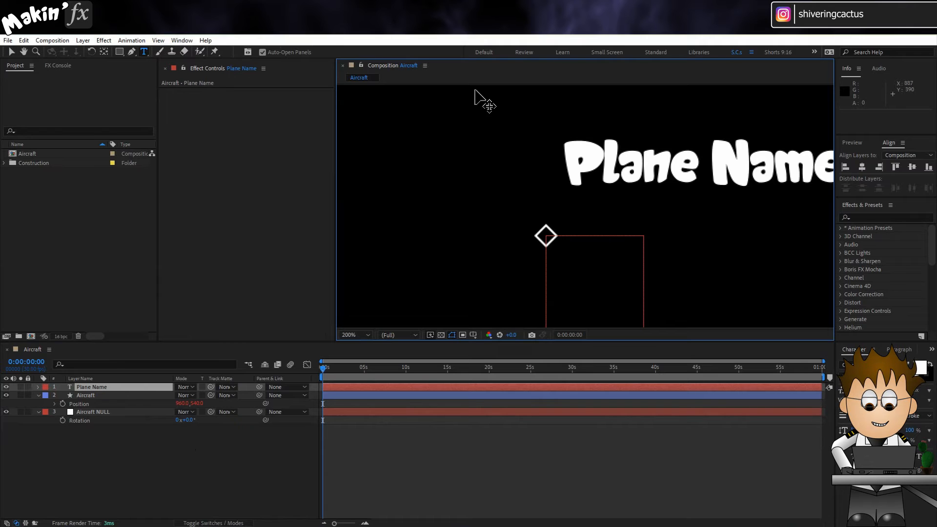
left_click(11, 52)
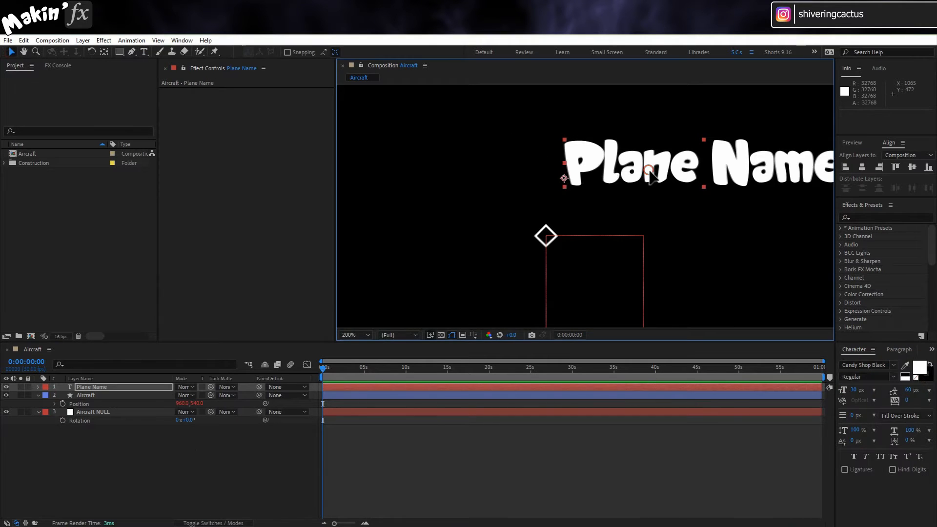
left_click_drag(654, 166, 628, 163)
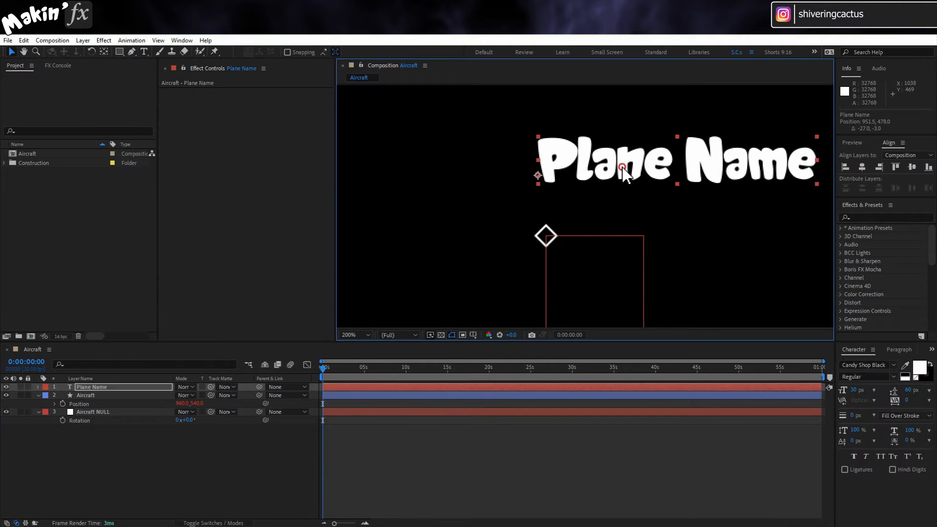
Step: Set the Plane Name text in the MS Reference Sans Serif font and turn on All Caps
left_click(864, 365)
type("ms s")
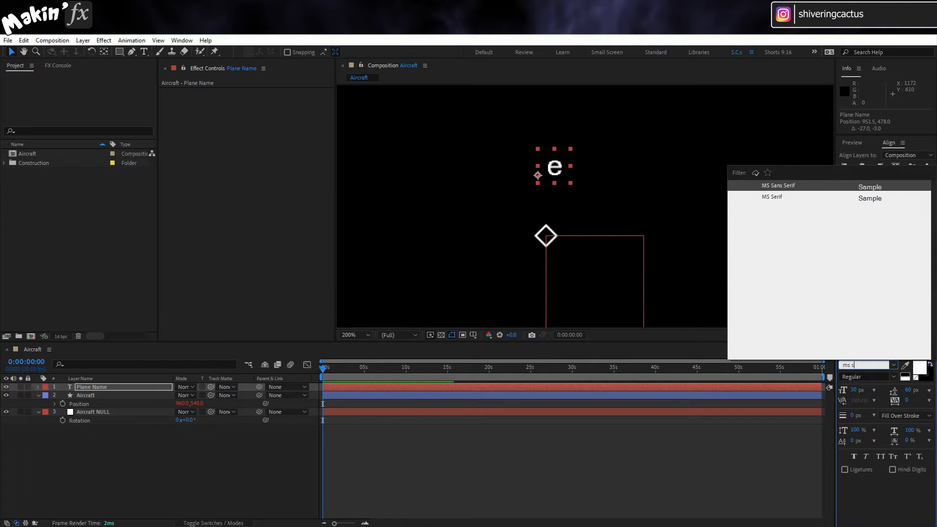
type("a")
key("BackSpace")
key("BackSpace")
type("r")
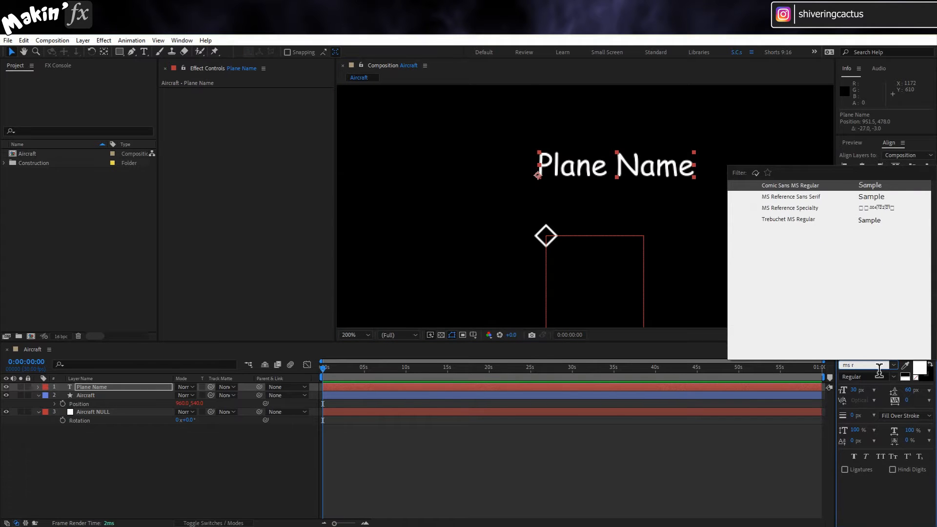
type("e")
left_click(810, 195)
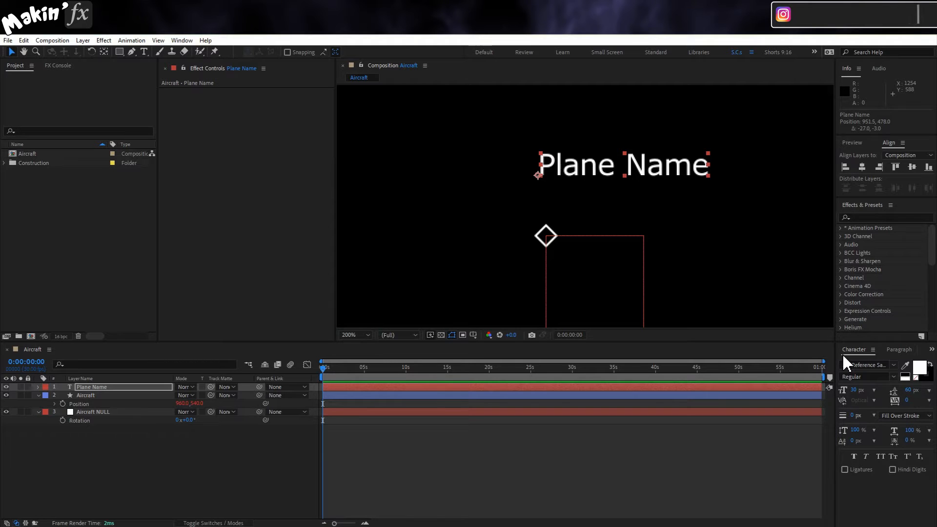
left_click(882, 459)
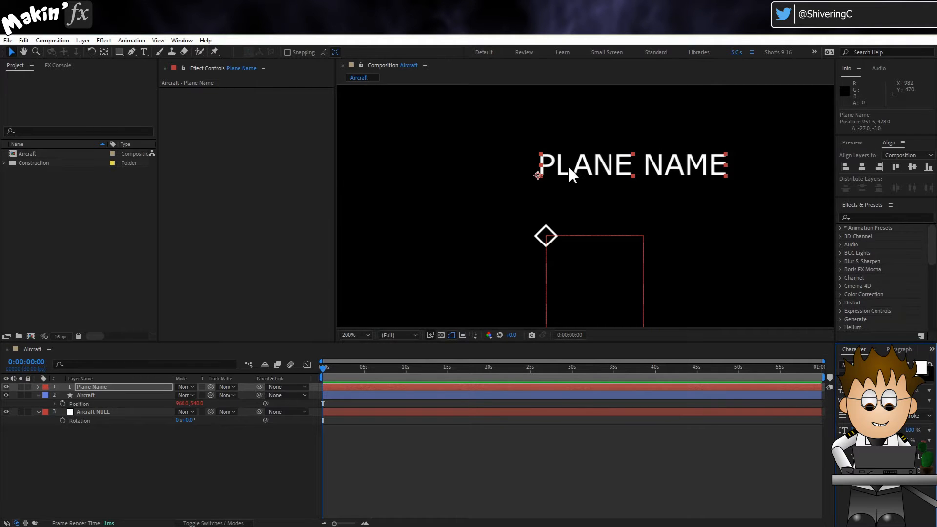
Step: Move the Plane Name text to about 1008, 484, up and to the right of the diamond, and rename its layer Name
left_click_drag(564, 174, 622, 175)
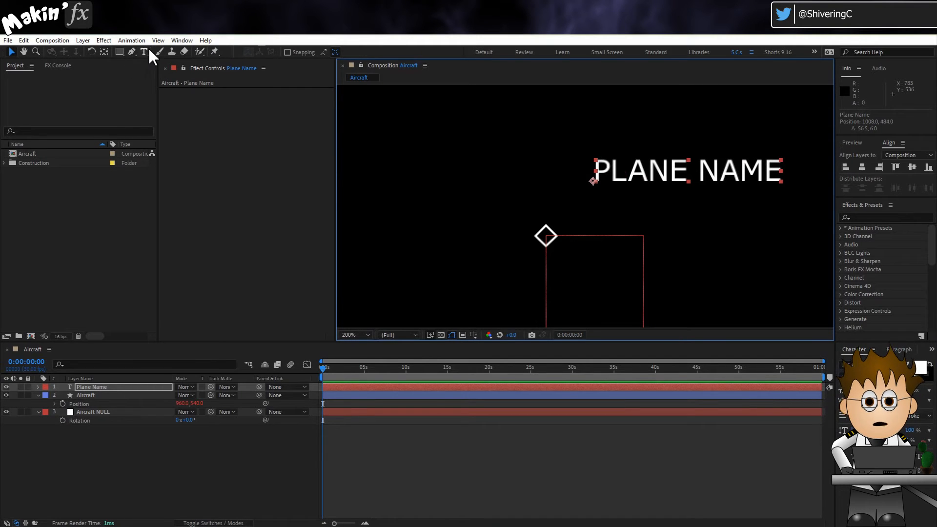
left_click(93, 386)
key("Return")
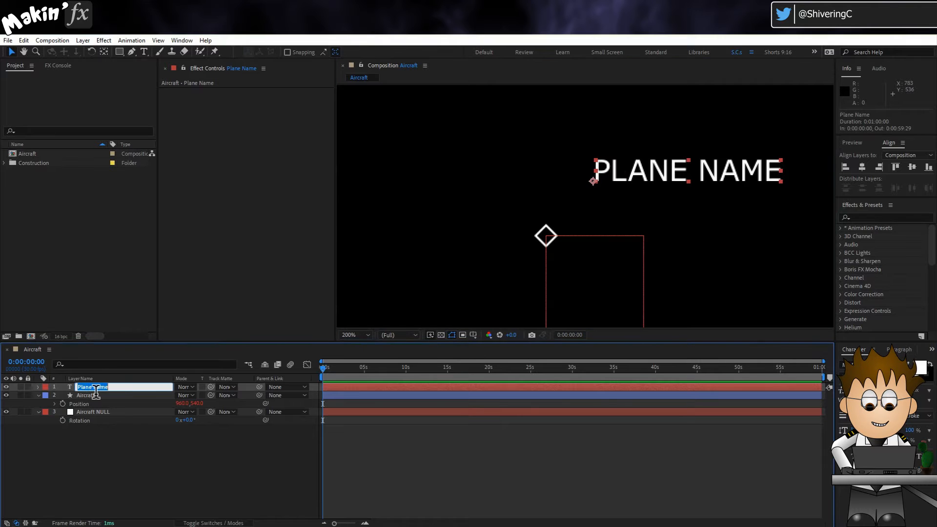
type("Name")
key("Return")
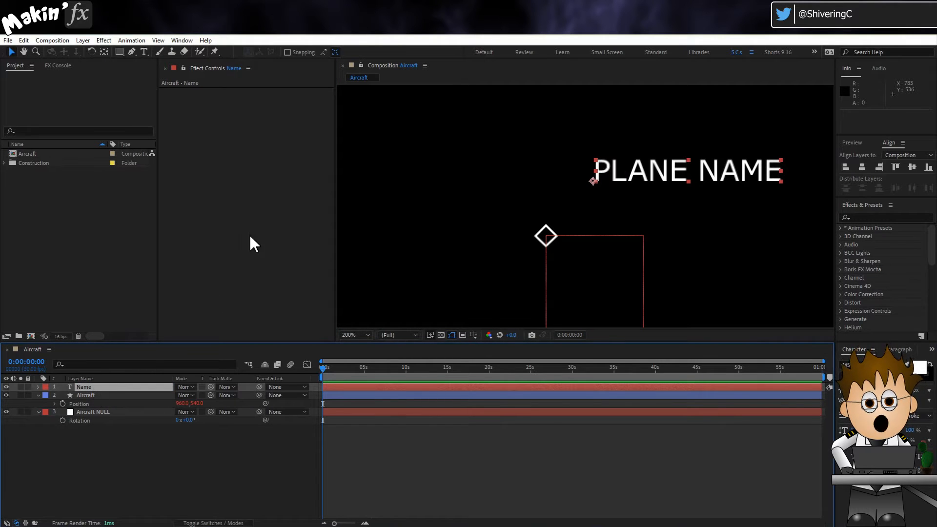
Step: Add a second text layer reading "123" just below the plane name
left_click(145, 51)
left_click(584, 207)
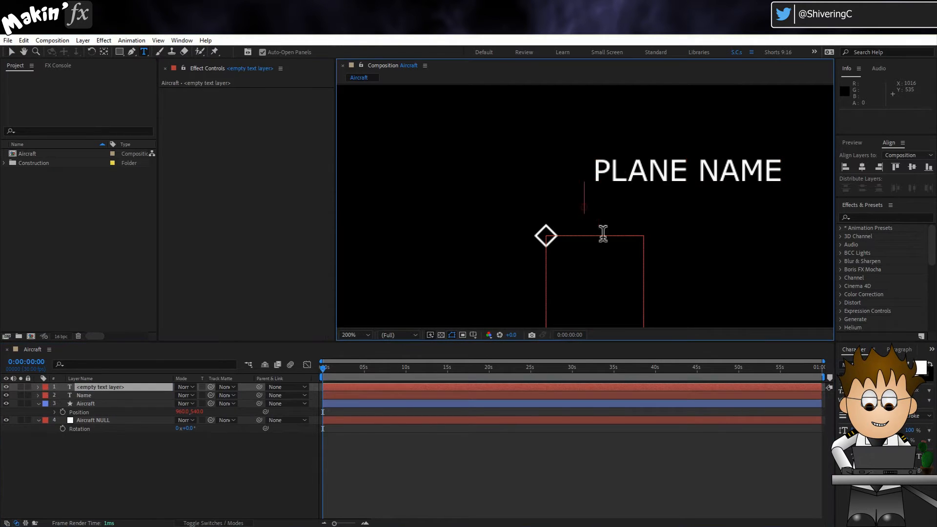
type("123")
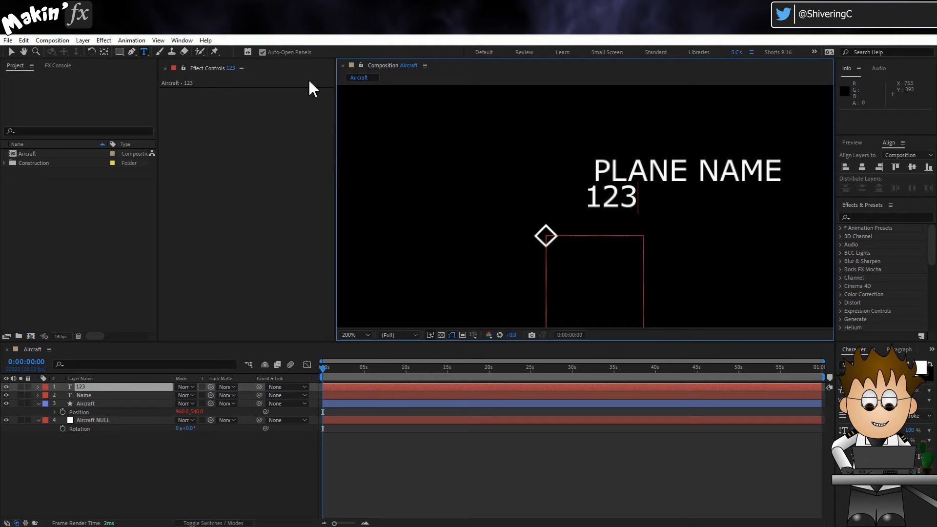
Step: Move the 123 text so it lines up beneath the start of the plane name, and rename its layer Ground Speed
left_click(12, 51)
left_click_drag(629, 201, 637, 204)
left_click(126, 389)
key("Return")
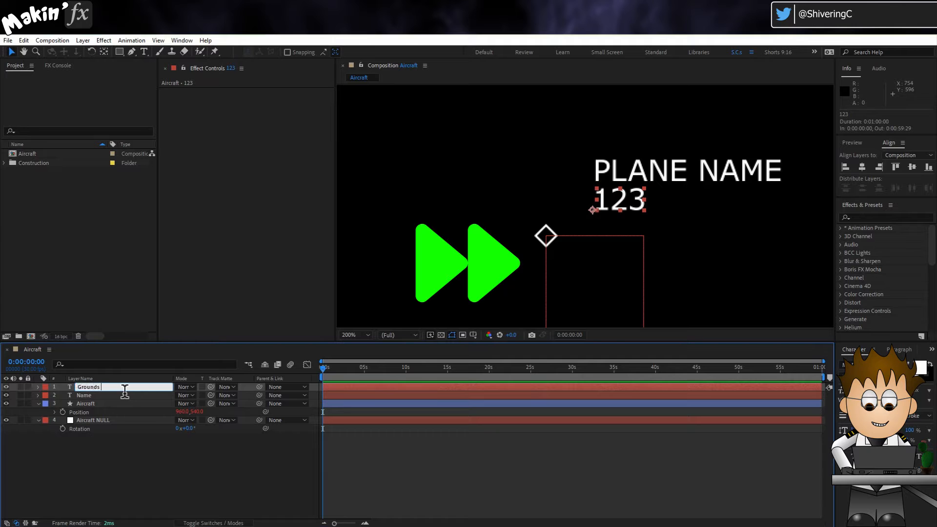
type("Ground Speed")
key("Return")
Step: Duplicate the Ground Speed text, move the copy beneath the end of the plane name, and rename its layer Altitude
key("ctrl+d")
left_click_drag(622, 207, 755, 208)
left_click(100, 386)
key("Return")
type("Altitude")
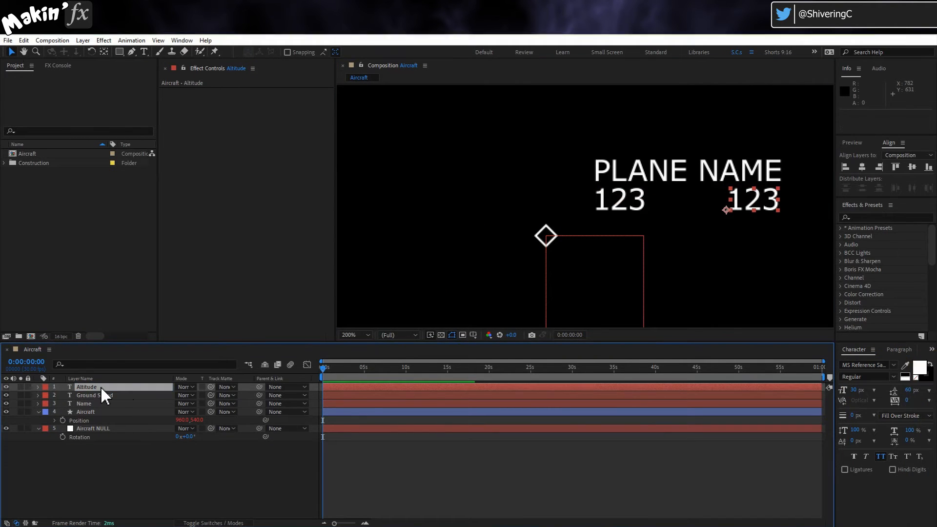
key("Return")
left_click(902, 349)
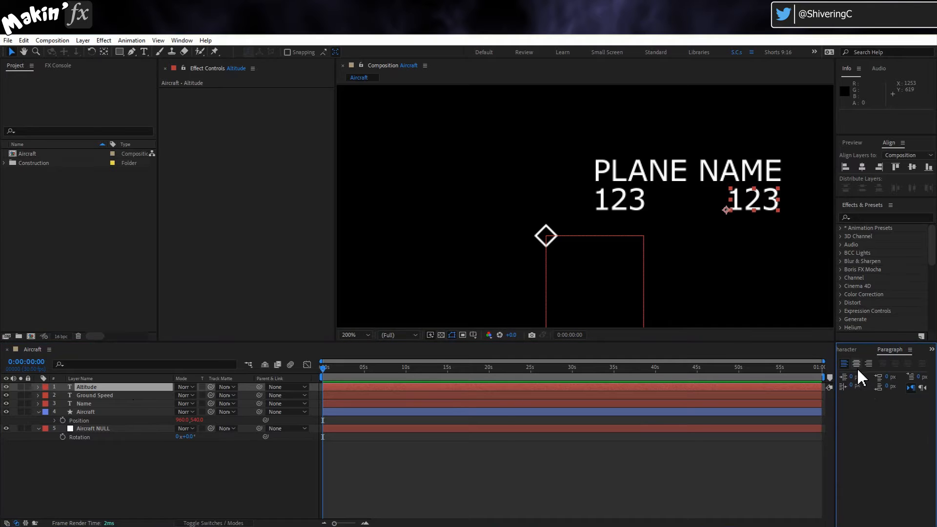
left_click(620, 196)
left_click(684, 175)
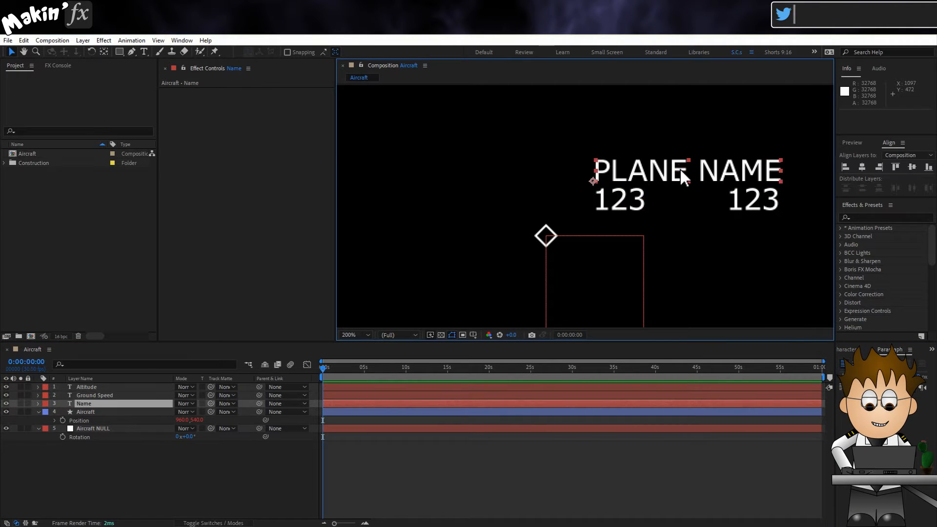
left_click(848, 349)
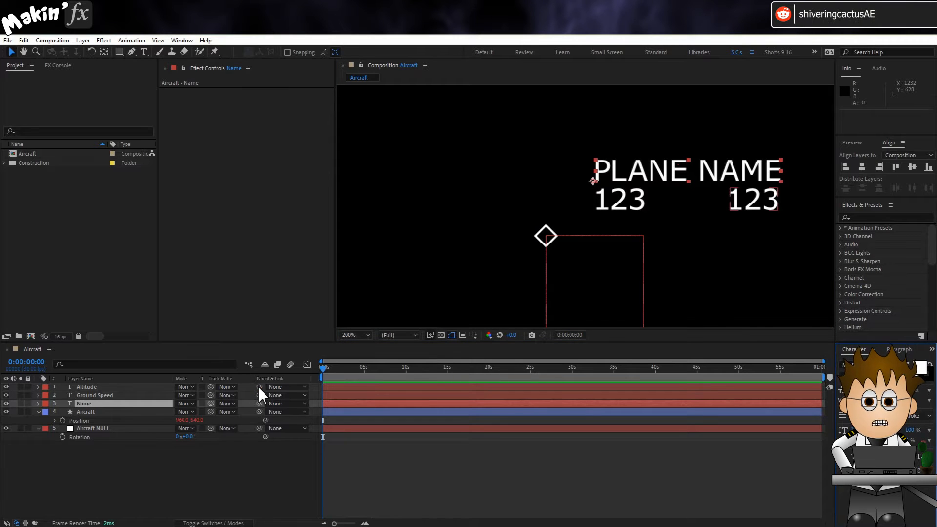
Step: Parent the Altitude and Ground Speed layers to Name, and parent Name to the Aircraft layer
left_click_drag(259, 386, 125, 403)
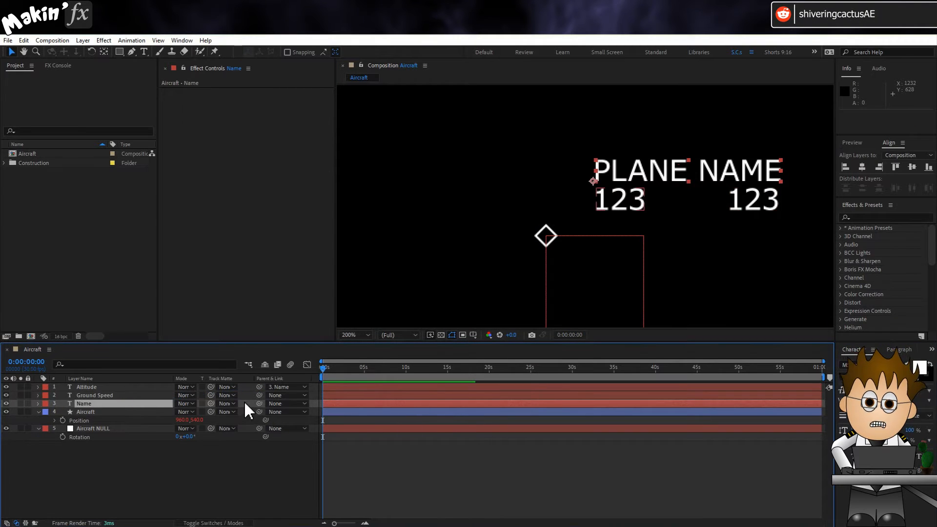
left_click(303, 395)
left_click(315, 444)
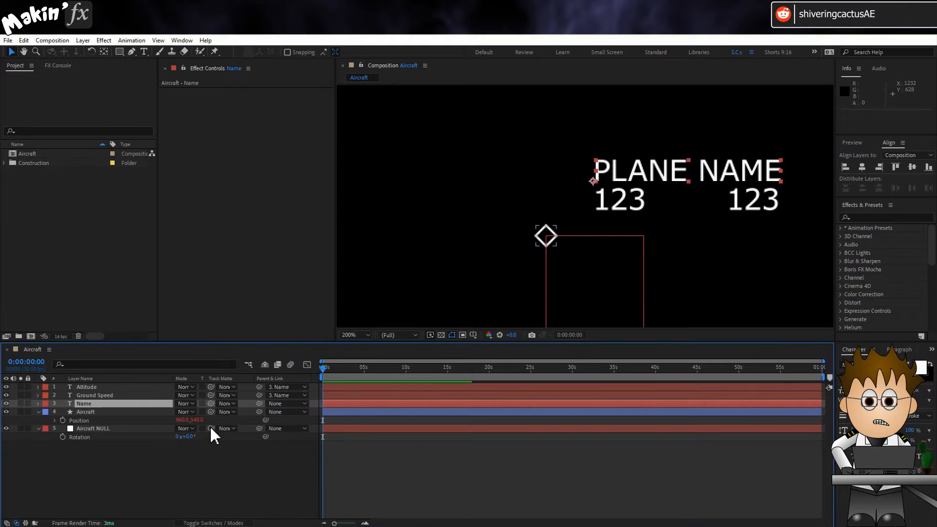
left_click_drag(259, 403, 89, 412)
left_click(113, 484)
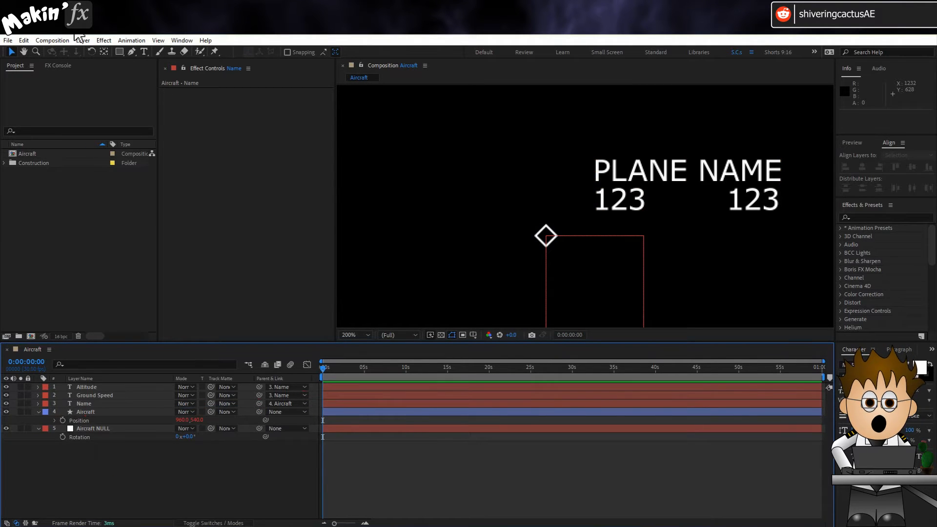
Step: Draw a straight connecting line with the Pen tool from the plane name to the diamond, and parent it to the Aircraft layer
left_click(132, 52)
left_click(590, 171)
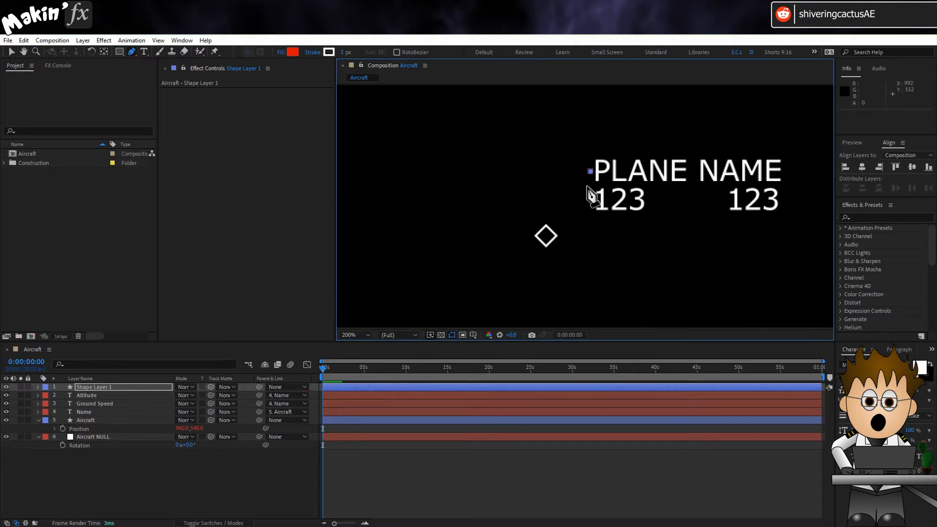
left_click(552, 225)
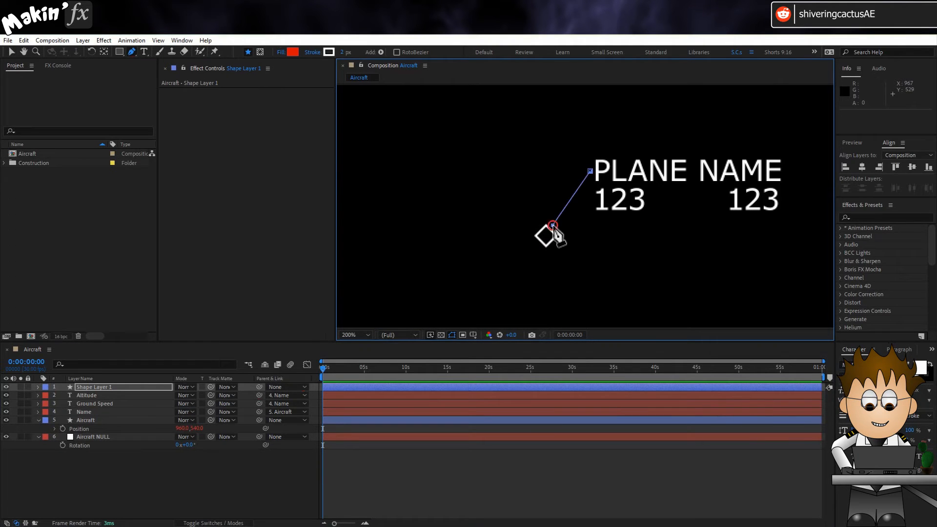
left_click(117, 488)
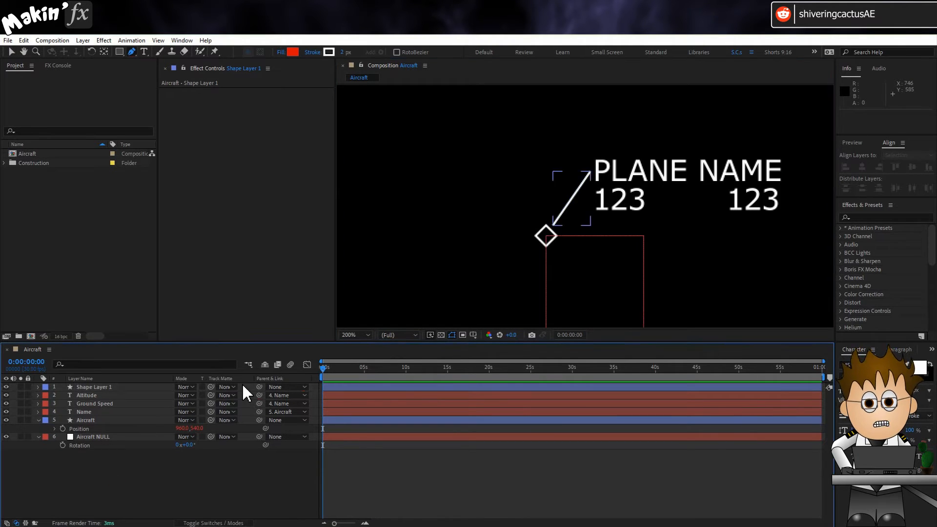
left_click_drag(259, 386, 121, 419)
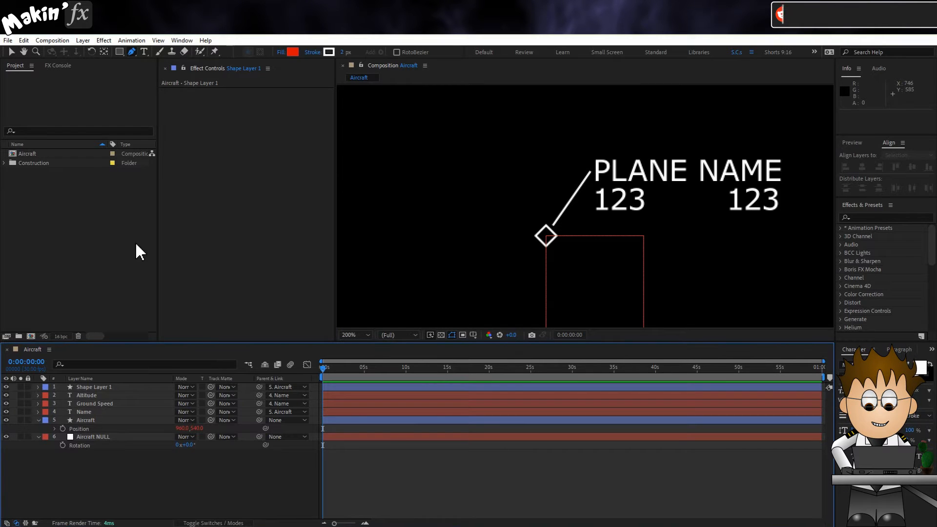
Step: Draw a thin horizontal rectangle about 167 by 11 px just below the diamond, and parent its layer to Aircraft NULL
left_click(121, 52)
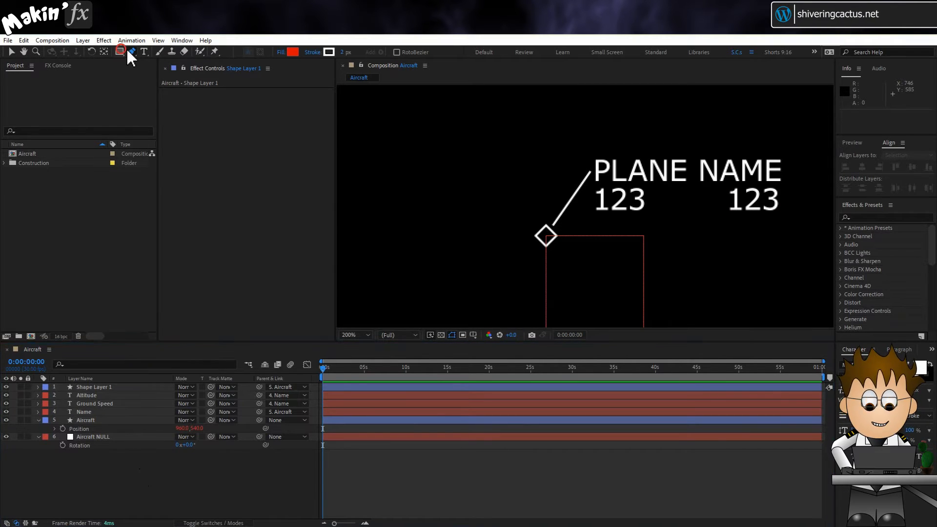
left_click_drag(511, 256, 675, 266)
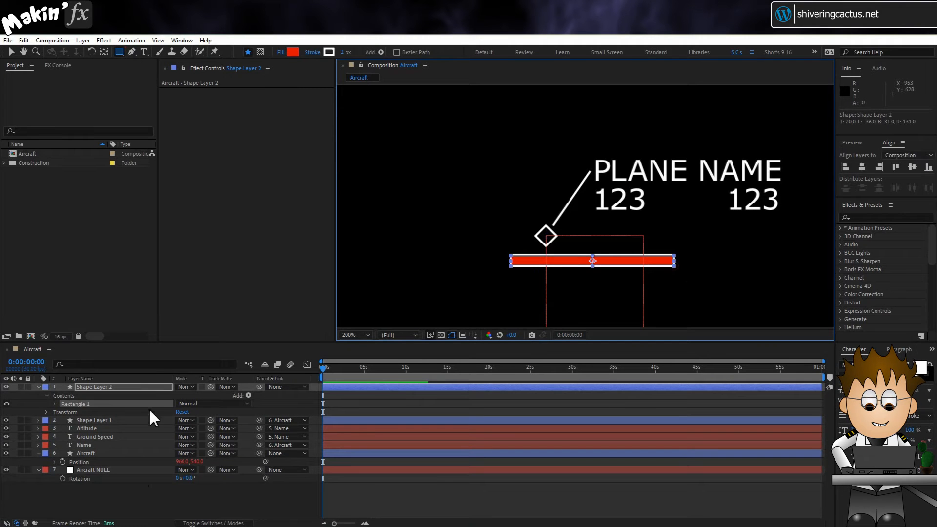
left_click(261, 385)
left_click_drag(262, 384, 113, 470)
Step: Set the rectangle layer's Anchor Point and Position to 0, 0
left_click(54, 404)
left_click(47, 445)
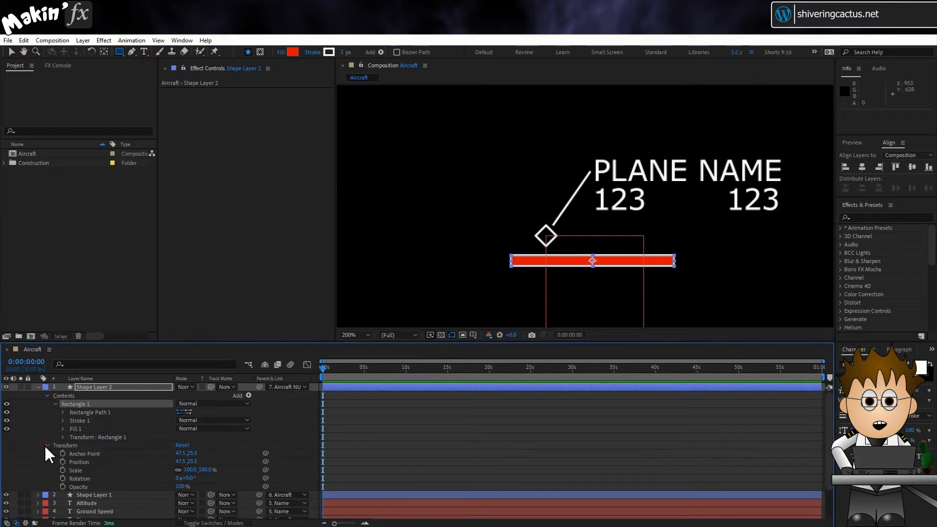
left_click_drag(181, 462, 191, 466)
left_click(189, 453)
type("0")
left_click(192, 461)
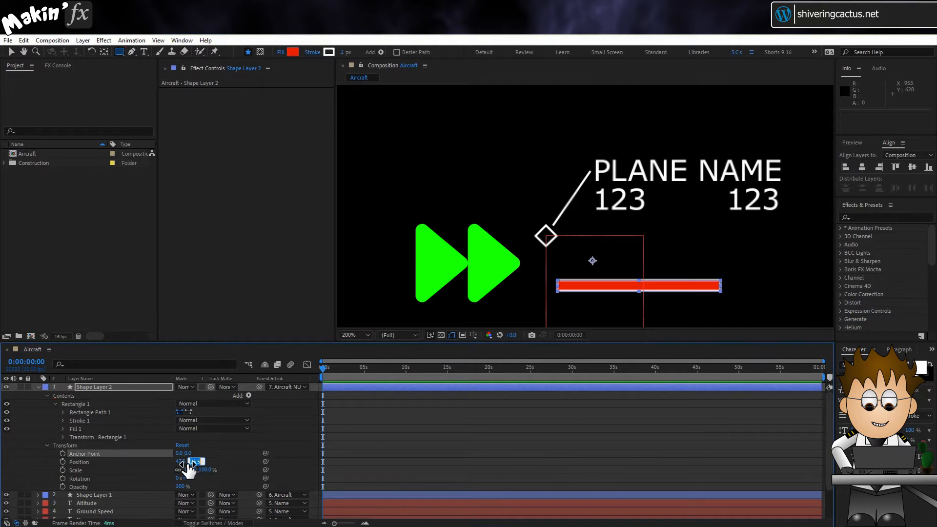
type("0")
left_click(180, 461)
type("0")
Step: Set the Position in the Rectangle 1 group's own transform to 0, 0
left_click(63, 437)
left_click(180, 453)
type("0")
left_click(200, 454)
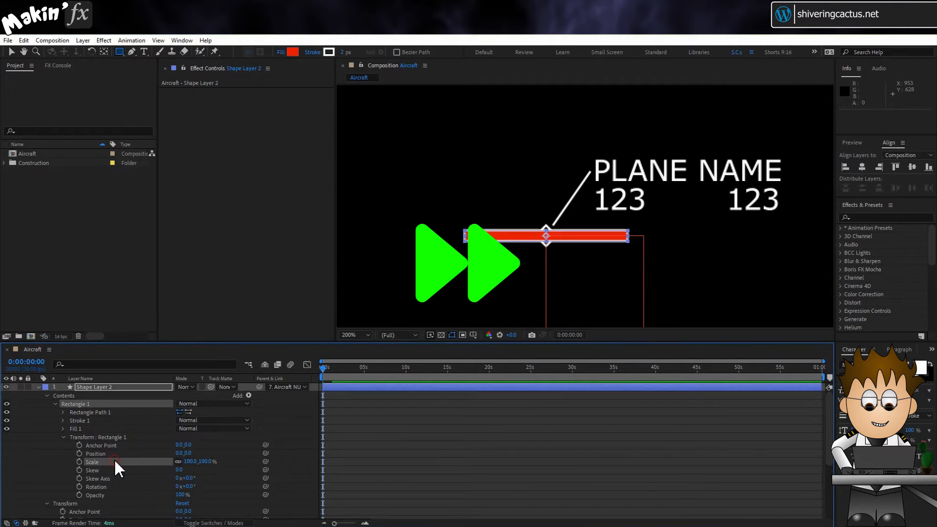
Step: Set the rectangle layer's X Position to -50
left_click(63, 437)
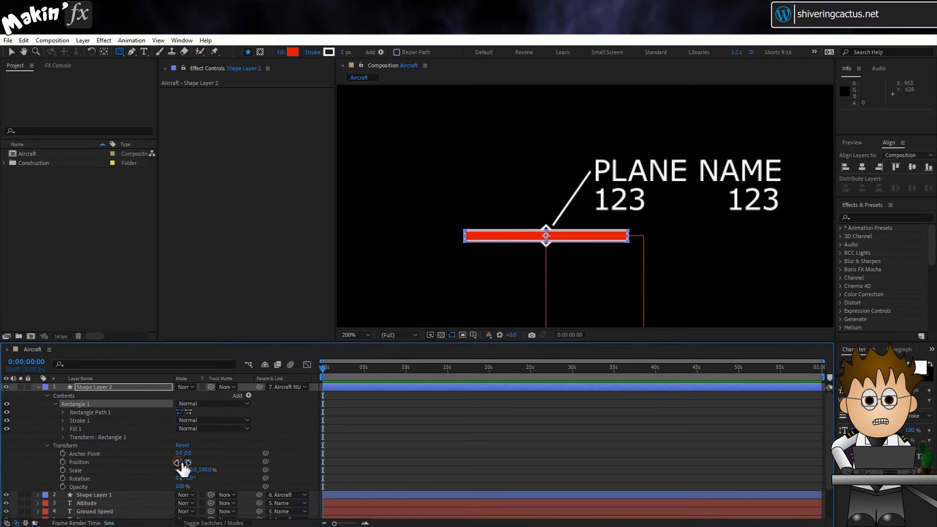
left_click(177, 461)
type("-50")
key("Return")
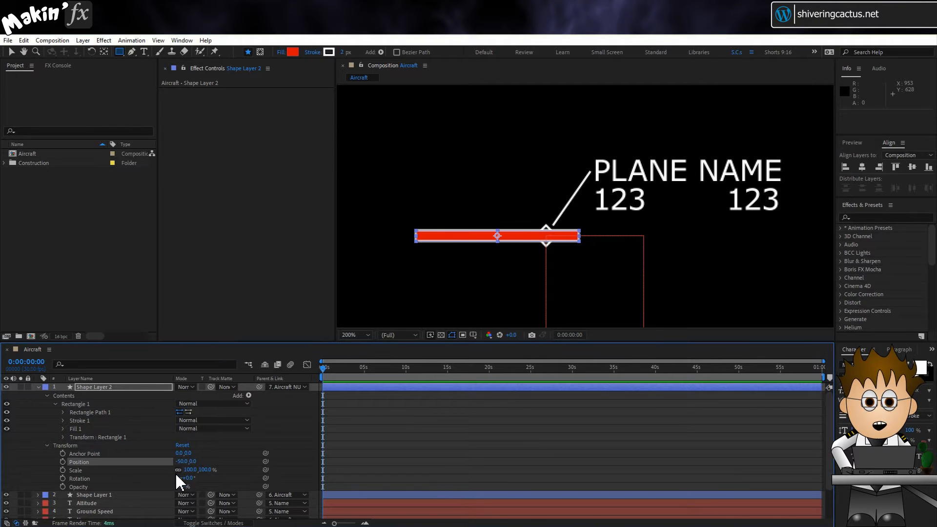
Step: Delete the rectangle's fill and rename its layer Direction / Vector
left_click(80, 427)
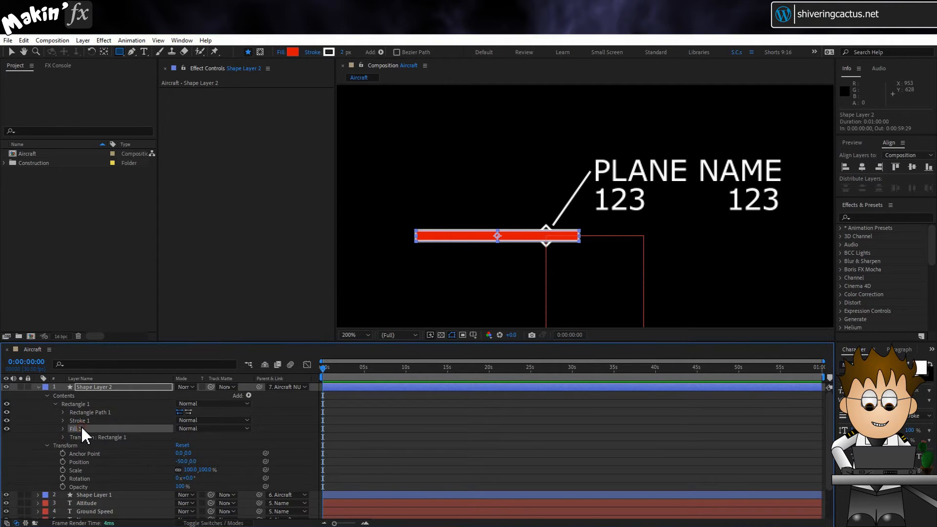
key("Delete")
left_click(98, 387)
key("Return")
type("D")
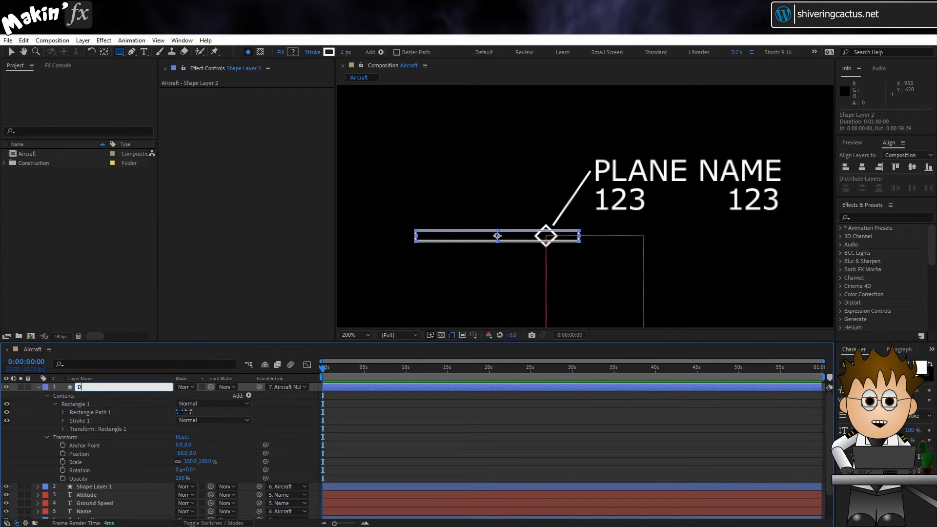
type("irection /")
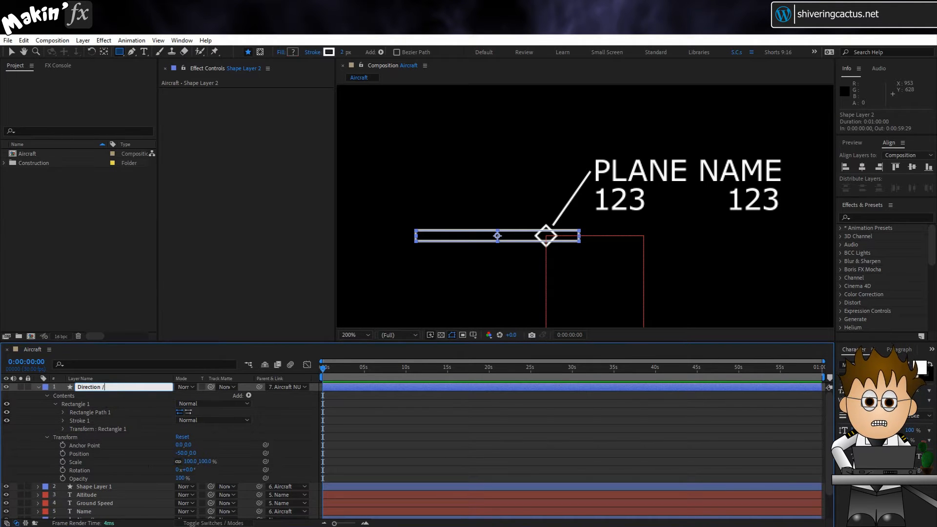
type(" Vector")
key("Return")
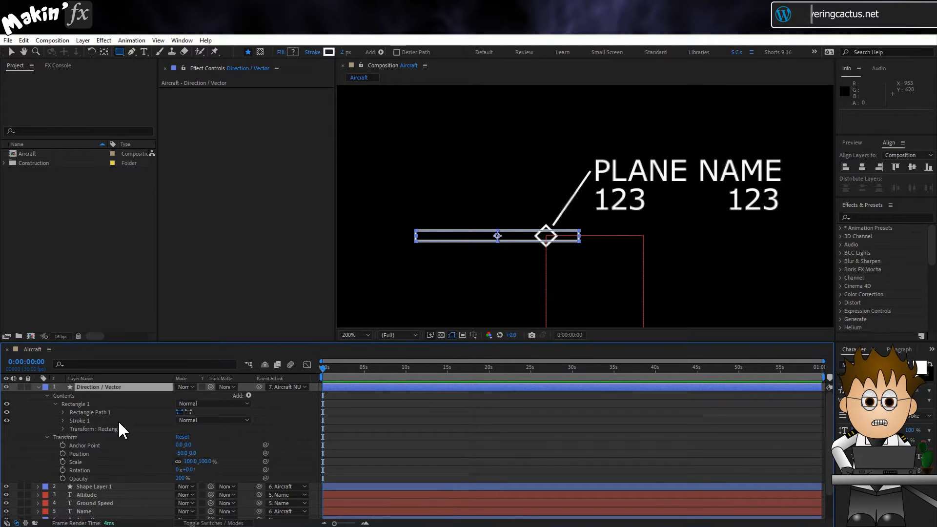
Step: Give the rectangle path's Size the expression [thisComp.layer("Aircraft NULL").transform.position.speed,1]
scroll(98, 438, "down", 2)
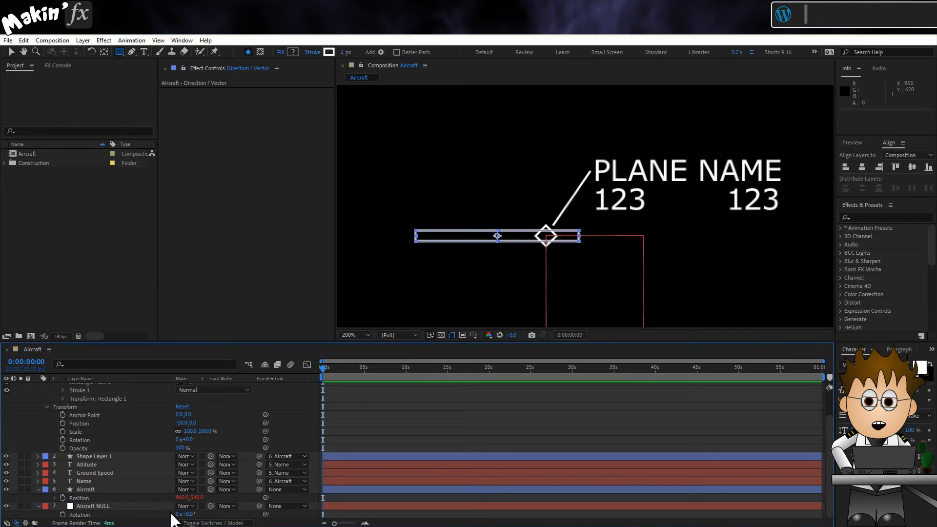
left_click(147, 506)
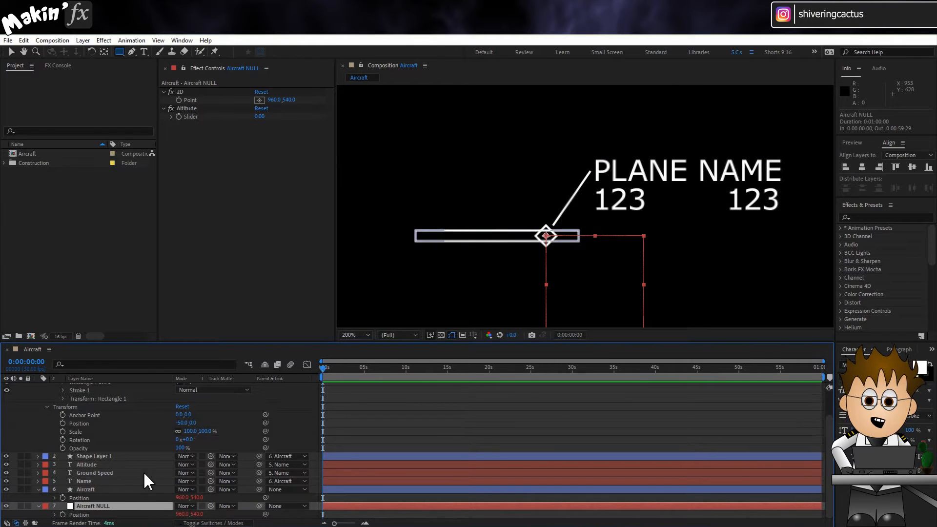
scroll(97, 419, "up", 2)
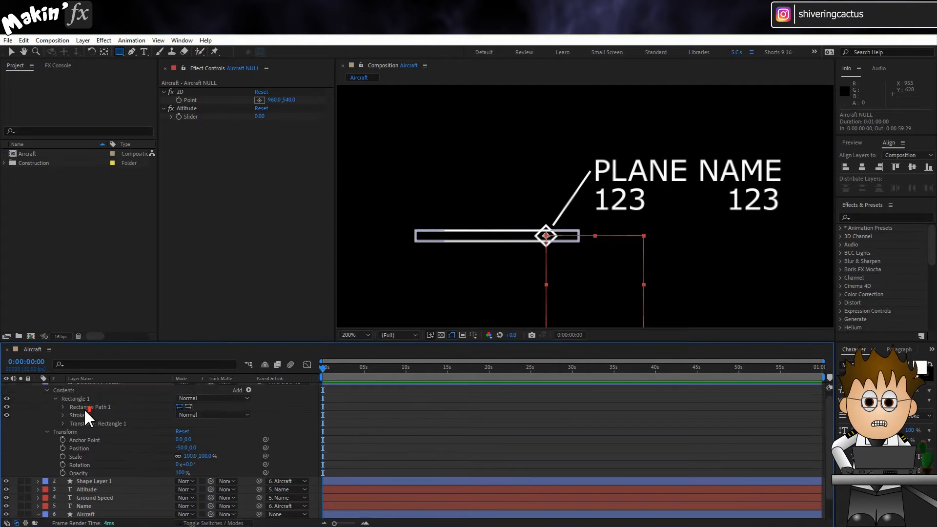
left_click(63, 407)
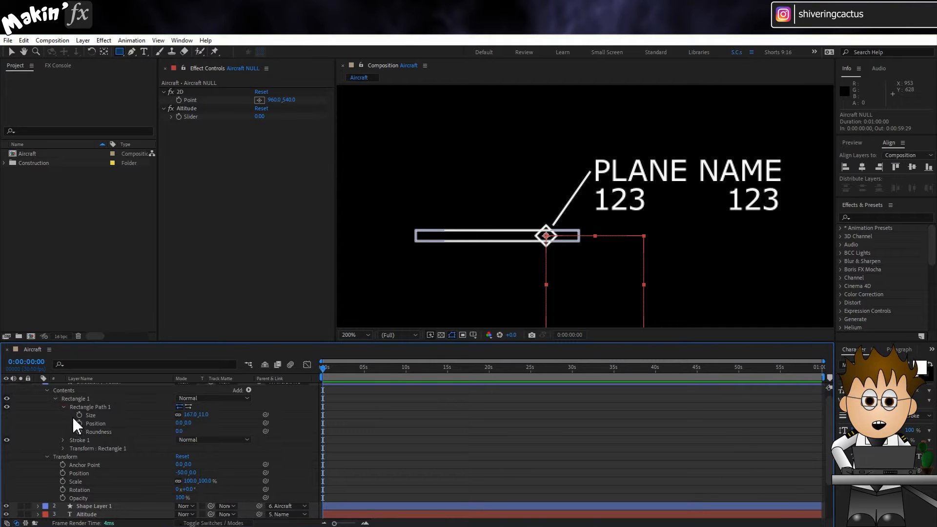
left_click(79, 415, "alt")
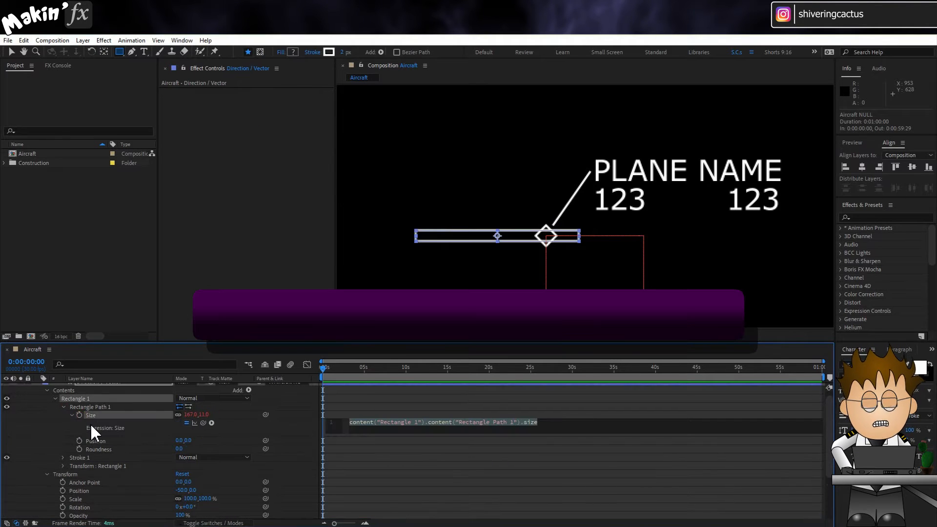
key("BackSpace")
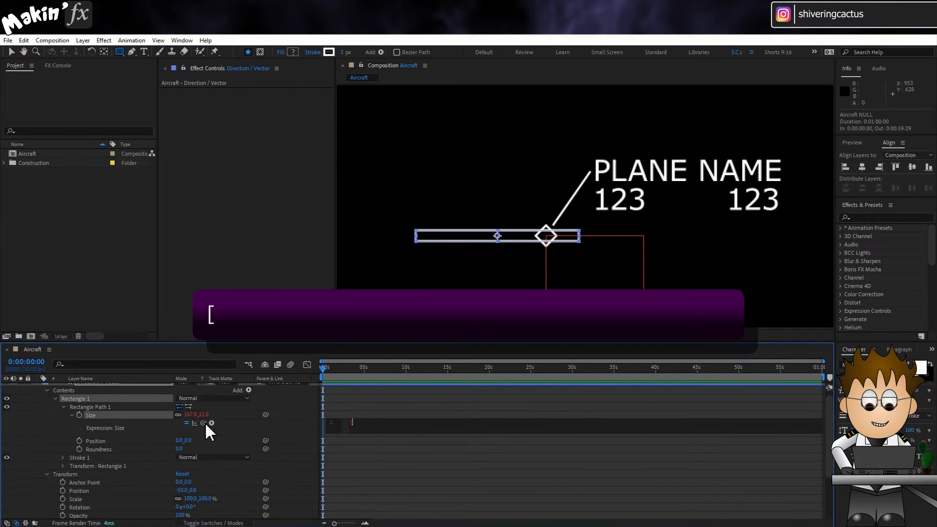
left_click_drag(203, 423, 127, 521)
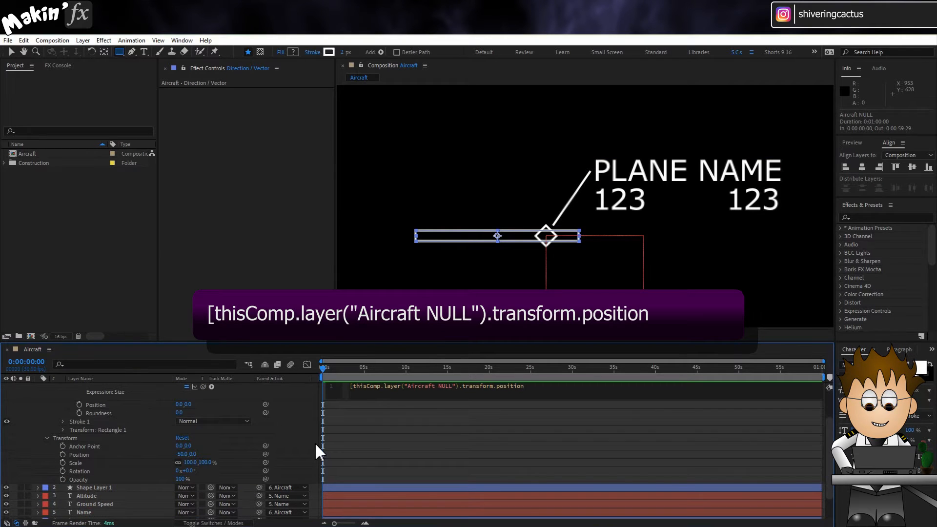
type(".speed,")
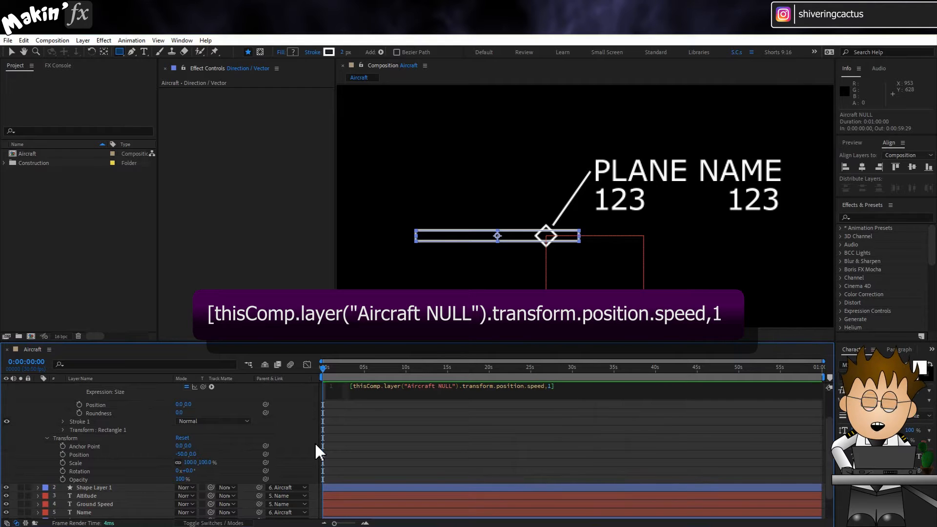
type("1")
left_click(308, 399)
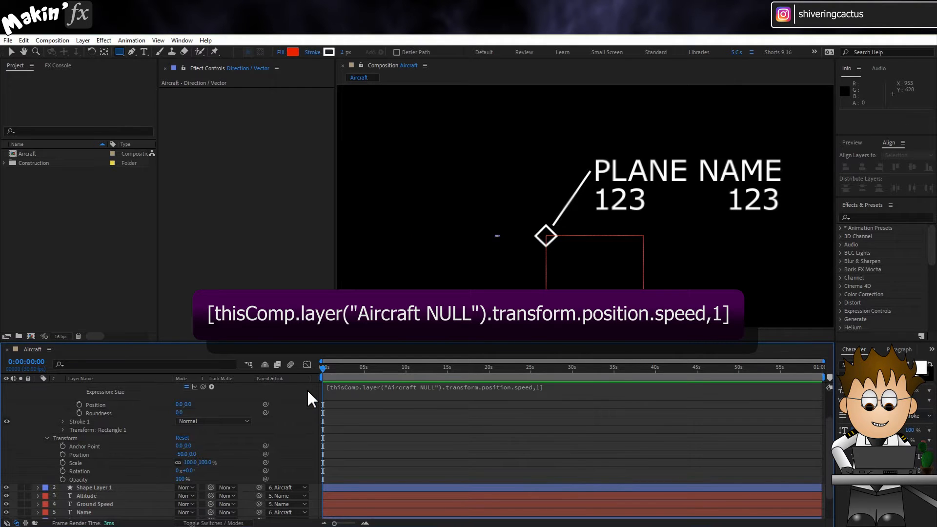
Step: Animate the Aircraft NULL's 2D Point from 960, 540 at 0 seconds to the composition's upper-left area at 0:00:05:01
left_click(11, 52)
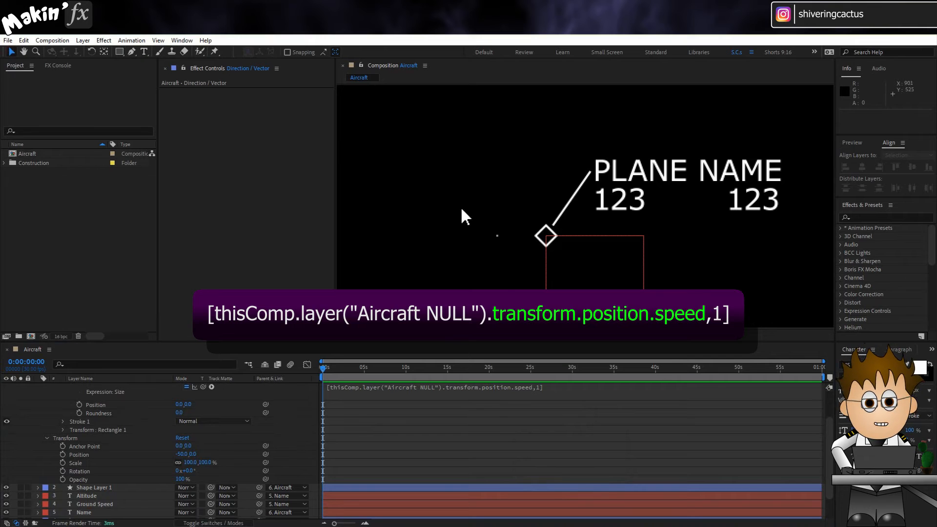
key("period")
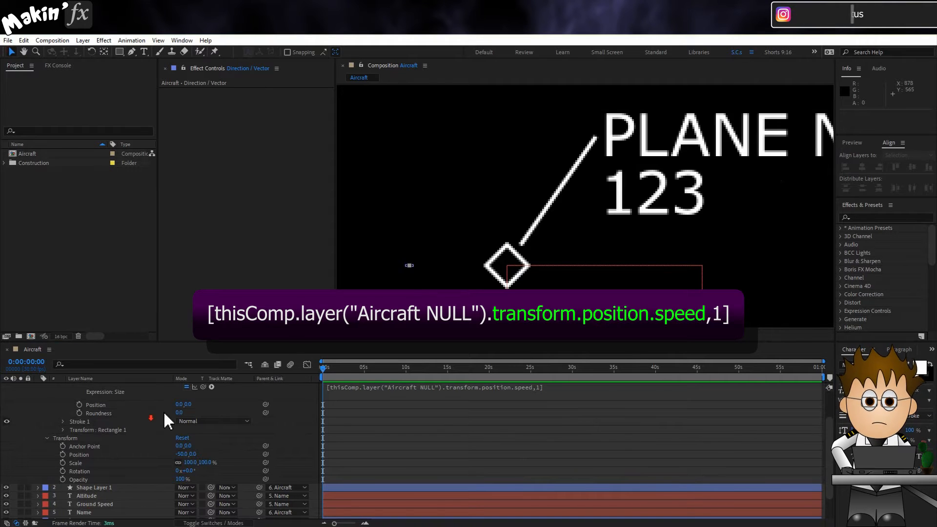
scroll(156, 429, "down", 2)
left_click(96, 507)
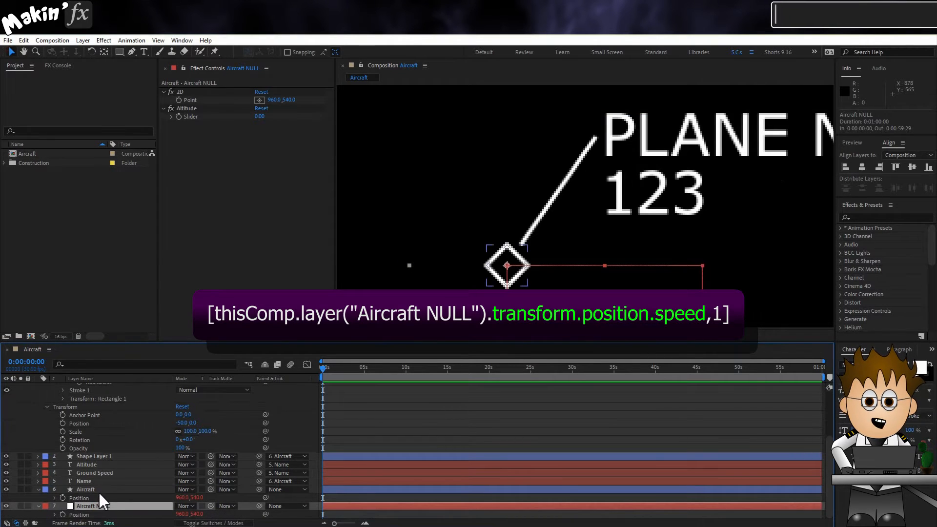
left_click(88, 490)
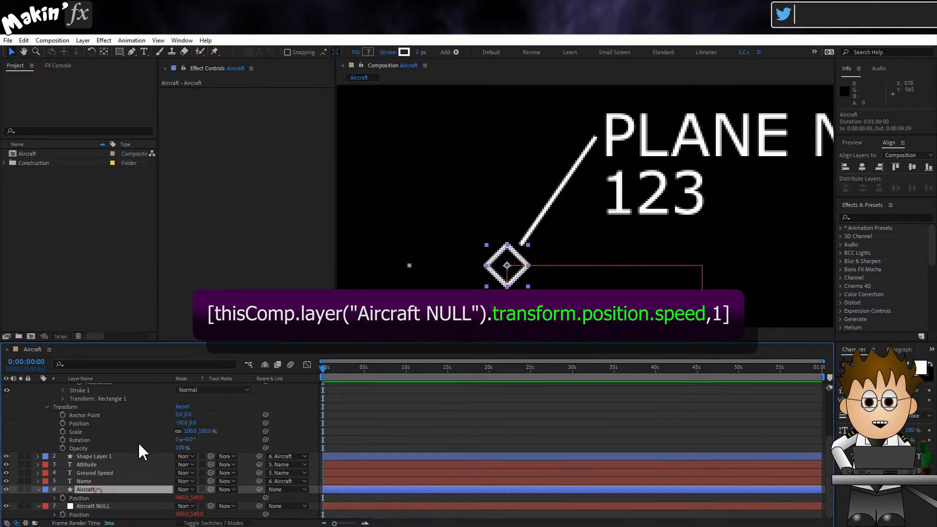
left_click(96, 507)
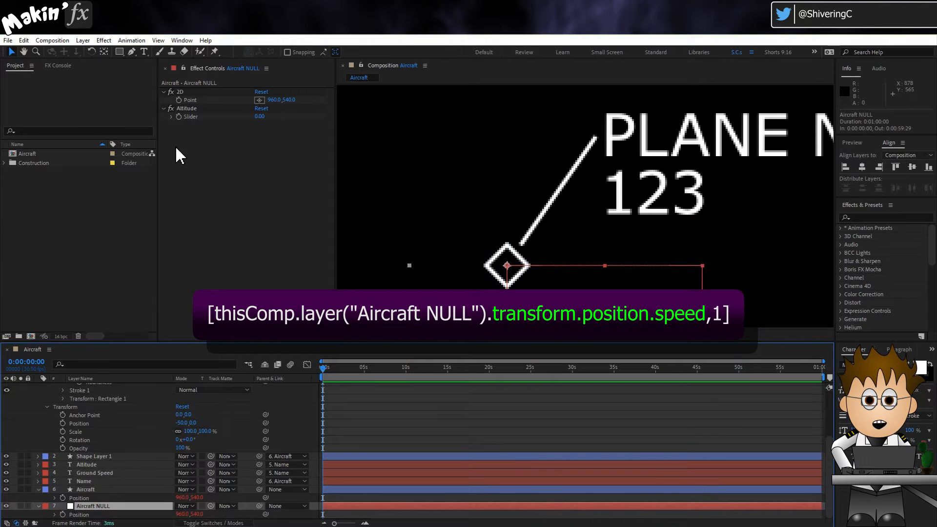
left_click(181, 96)
scroll(510, 190, "down", 3)
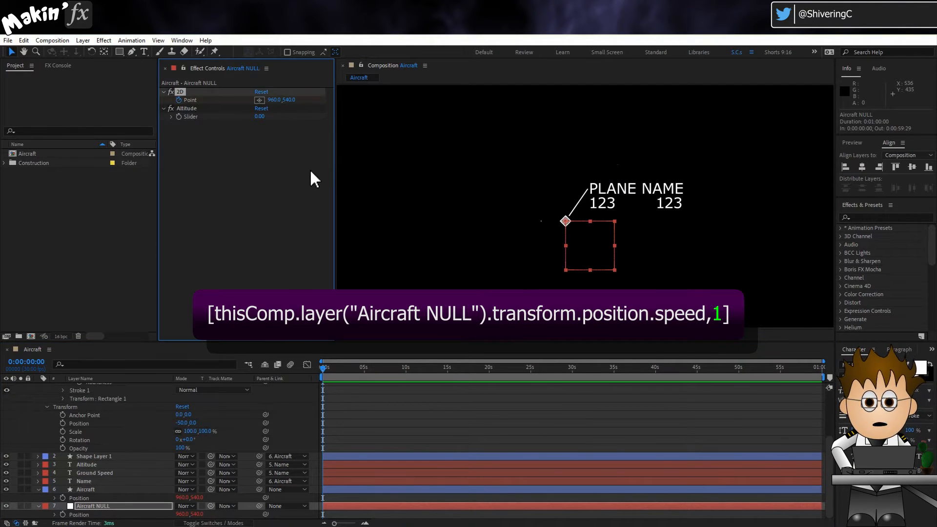
left_click(365, 367)
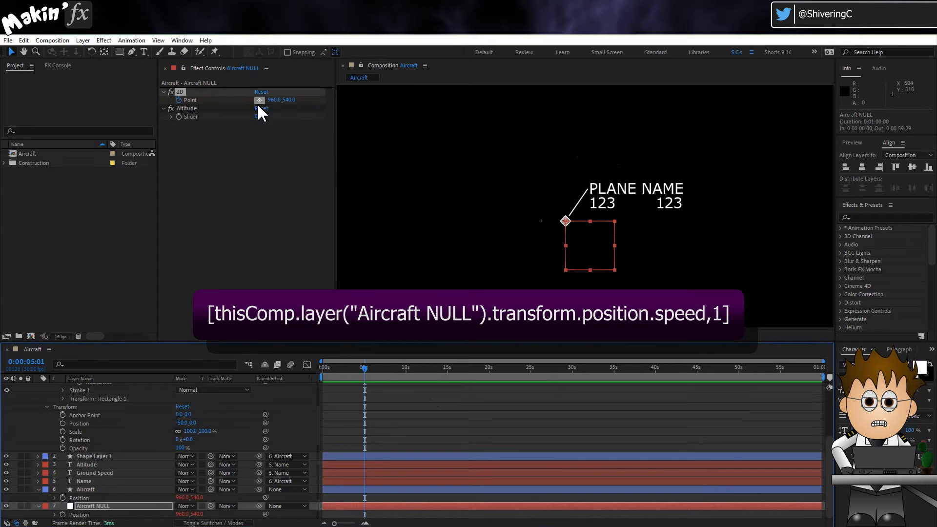
left_click(437, 150)
Step: Apply Easy Ease Out to the first 2D Point keyframe of the Aircraft NULL at 0 seconds
left_click_drag(365, 368, 330, 370)
left_click(356, 335)
left_click(361, 345)
left_click(98, 506)
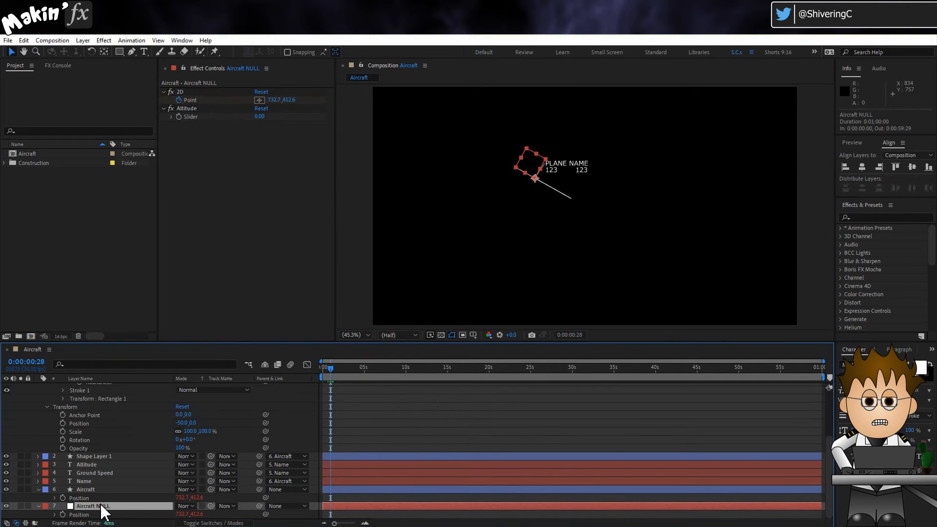
key("u")
right_click(322, 515)
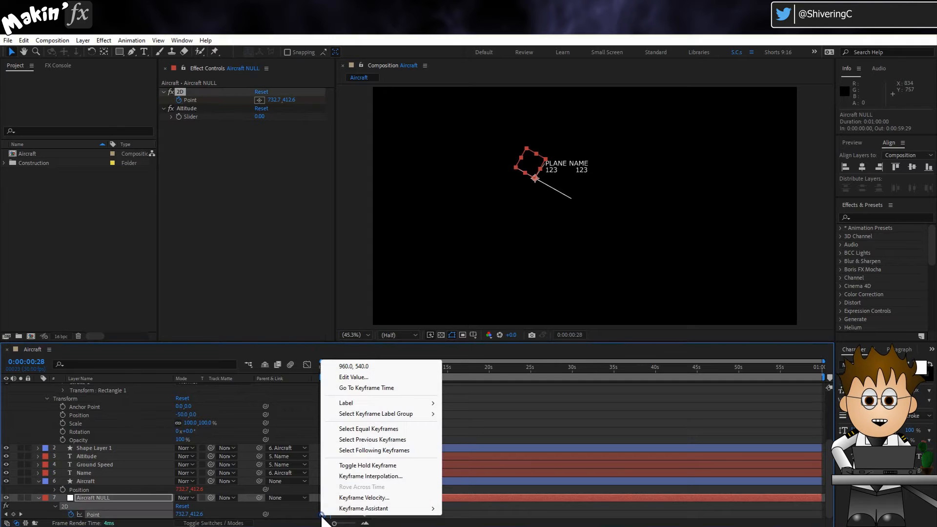
mouse_move(349, 507)
left_click(476, 465)
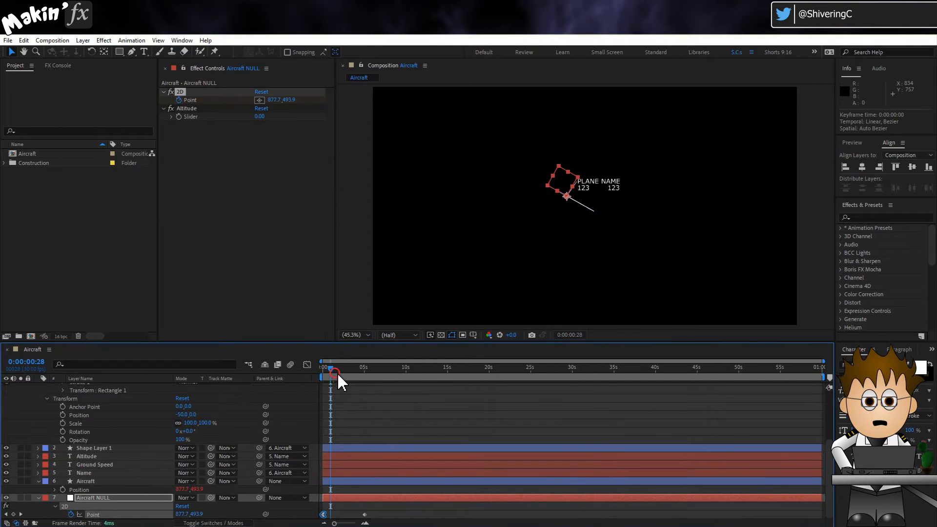
Step: Preview the aircraft's test motion from the start and remove the Point keyframes, restoring 960, 540
left_click_drag(337, 372, 288, 370)
key("space")
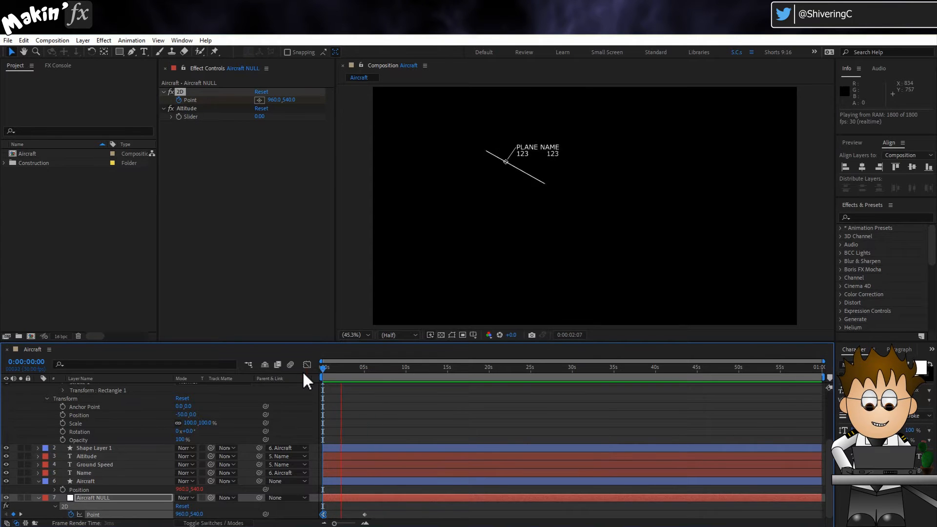
left_click(359, 370)
key("Home")
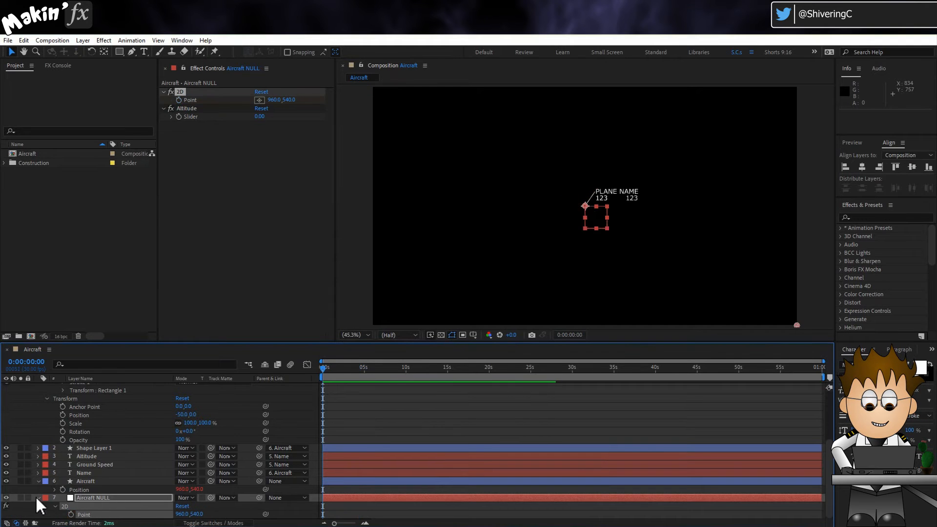
Step: Give the Direction / Vector layer's Position the expression [content("Rectangle 1").content("Rectangle Path 1").size[0],0]
left_click(83, 498)
scroll(90, 485, "up", 5)
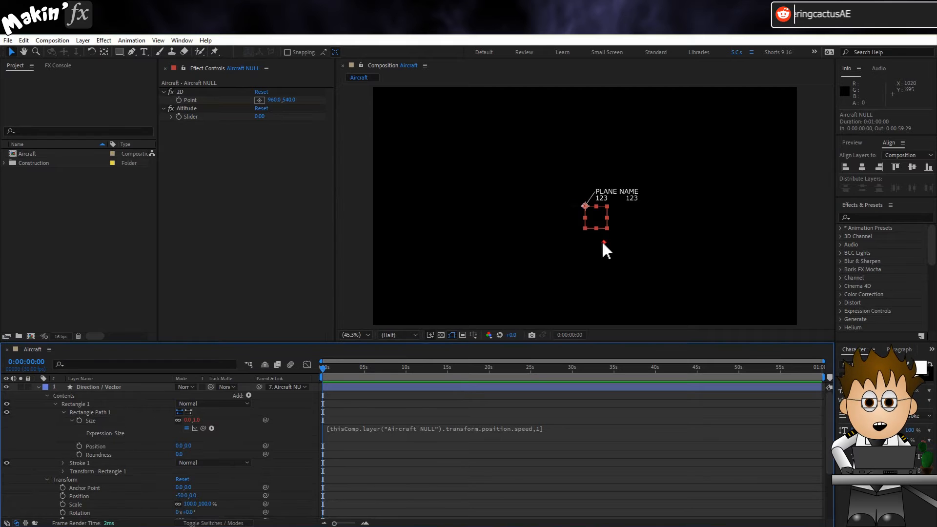
scroll(598, 249, "up", 4)
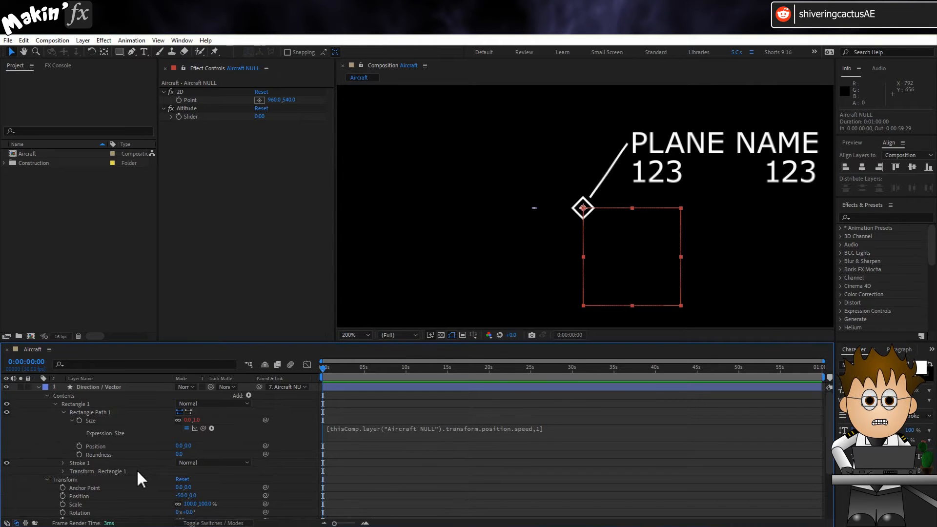
left_click(63, 497, "alt")
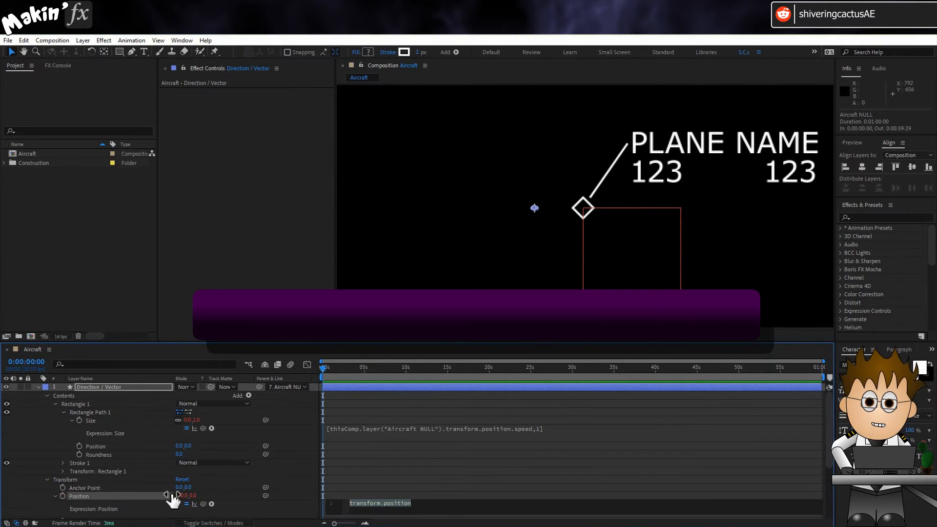
left_click_drag(203, 503, 187, 424)
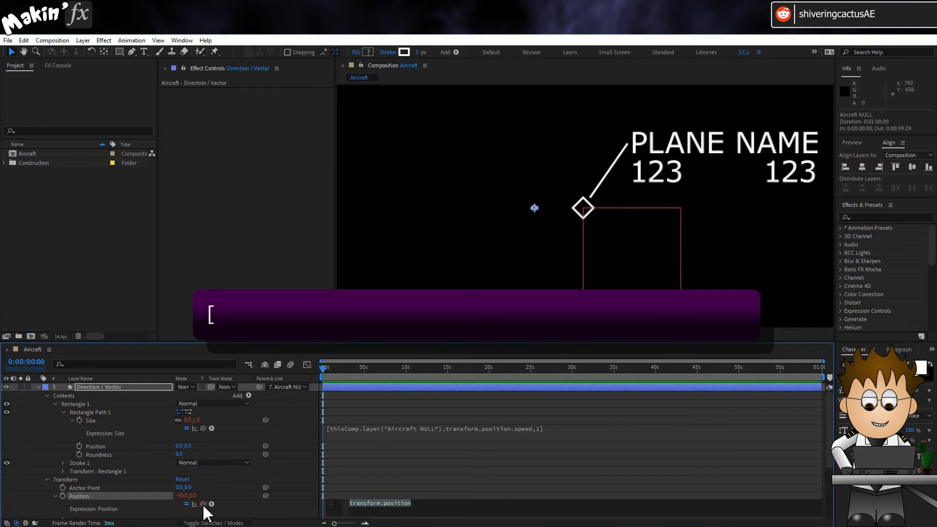
key("BackSpace")
left_click_drag(186, 424, 187, 420)
type(",0")
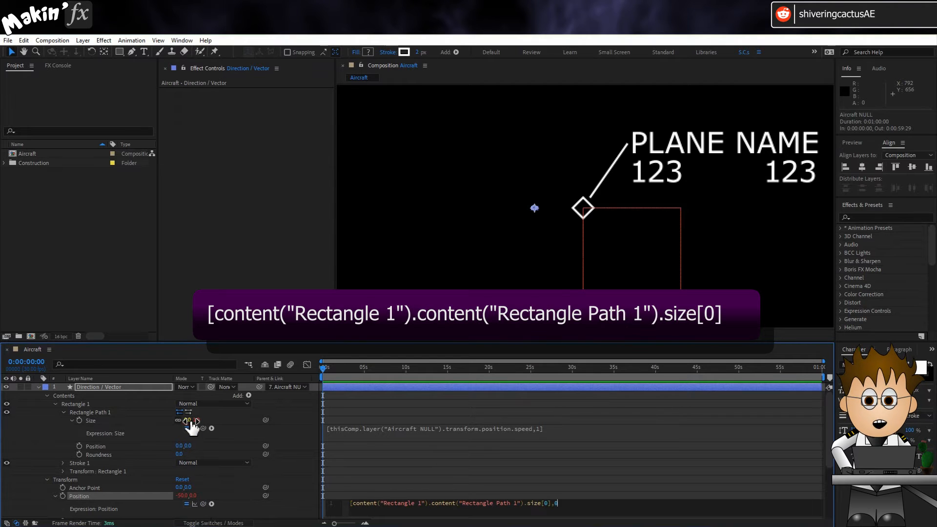
type("]")
left_click(39, 464)
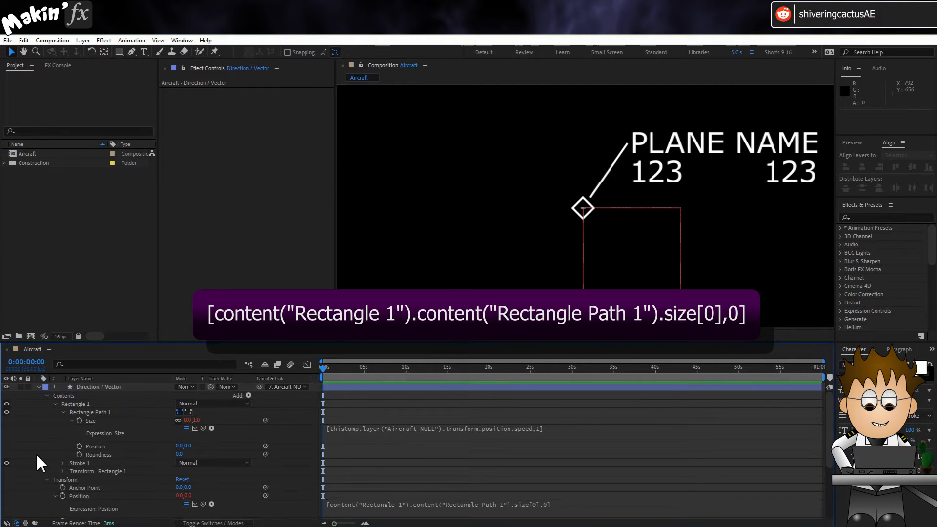
Step: Collapse the Direction / Vector layer and reveal the Source Text of the Altitude and Ground Speed layers
left_click(129, 387)
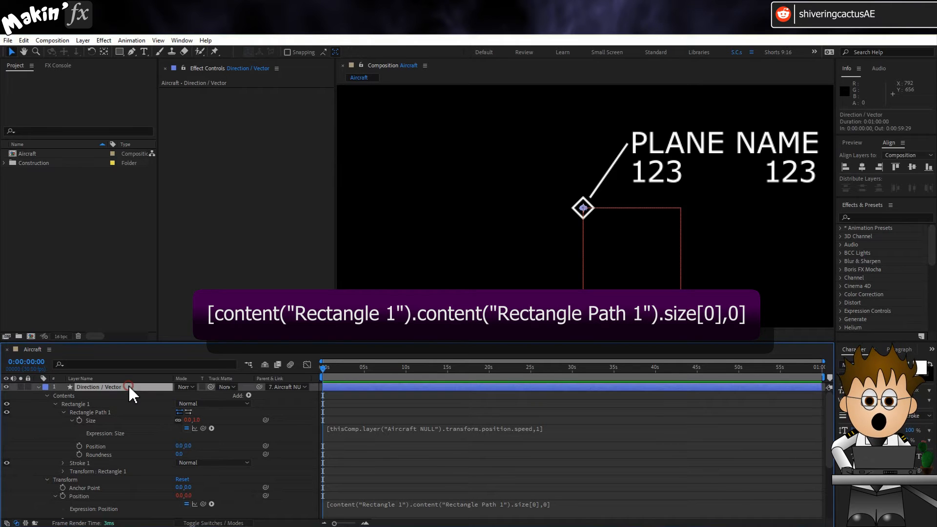
left_click(38, 386)
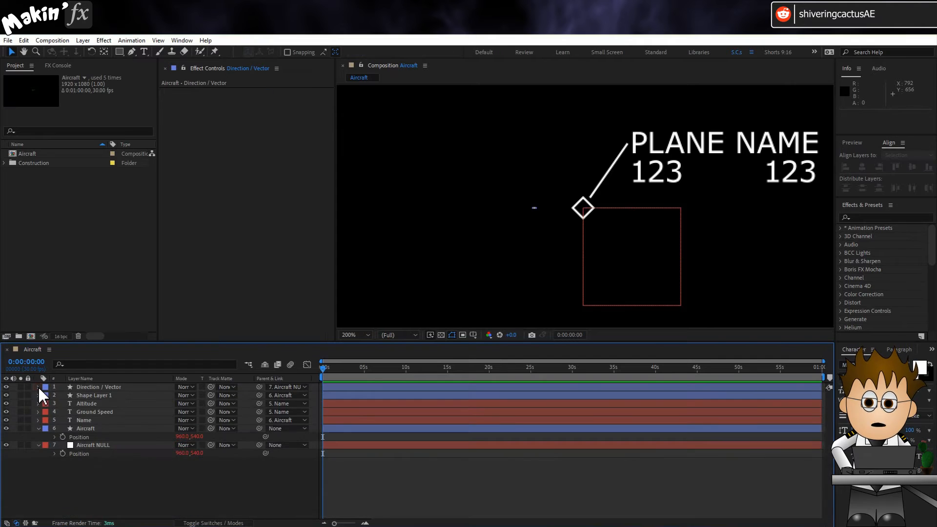
left_click(117, 404)
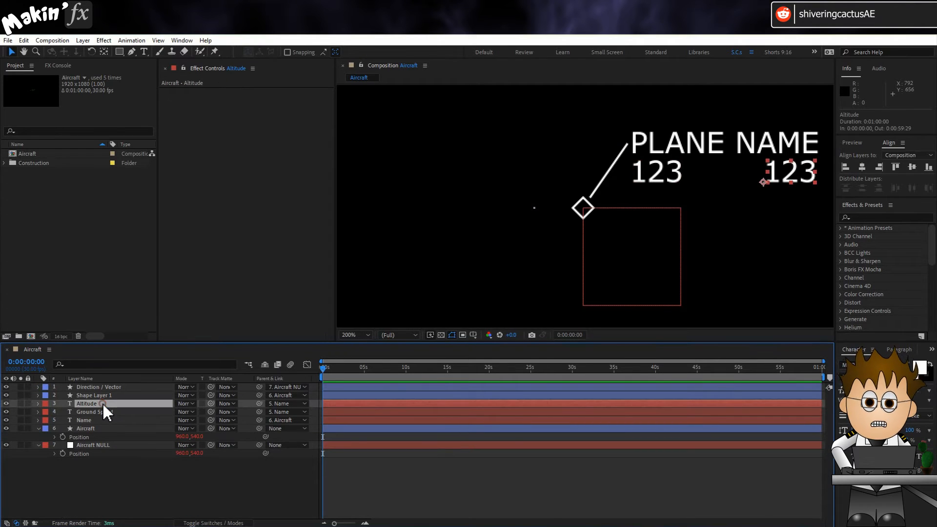
left_click(38, 403)
left_click(47, 412)
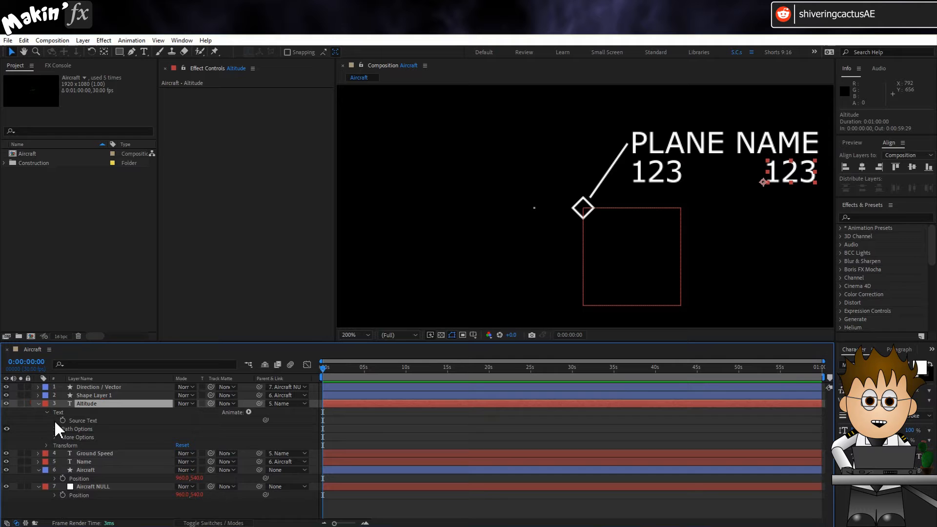
left_click(38, 454)
left_click(48, 462)
scroll(40, 459, "down", 1)
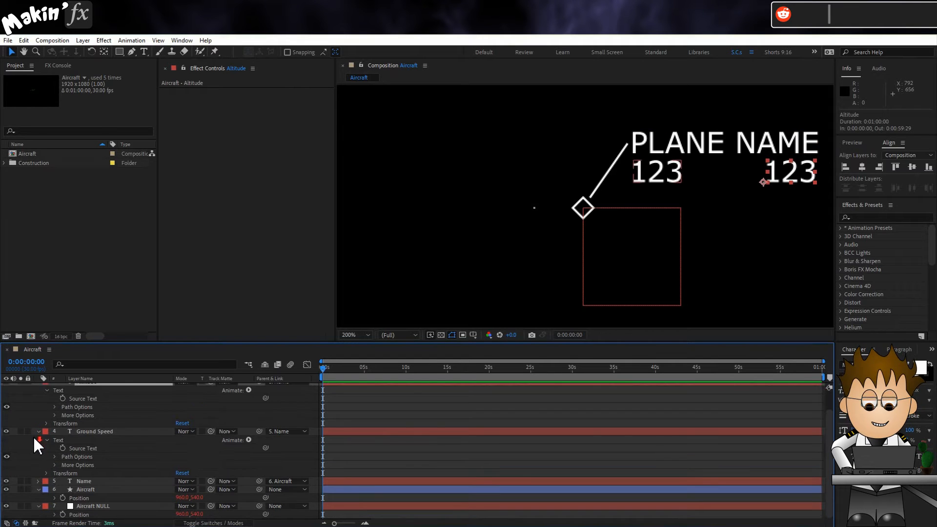
Step: Give the Altitude layer's Source Text the expression 1080-Math.floor(thisComp.layer("Aircraft NULL").effect("Altitude")("Slider"))
left_click(63, 399, "alt")
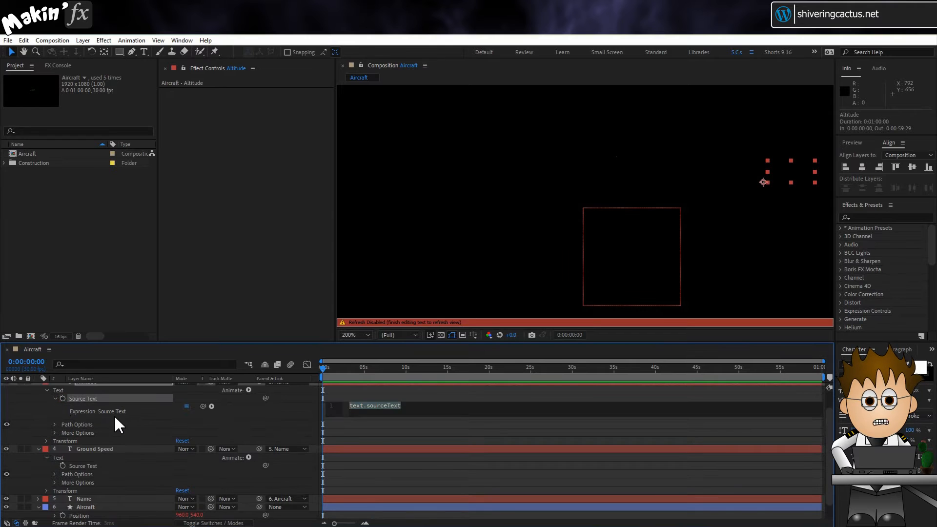
key("BackSpace")
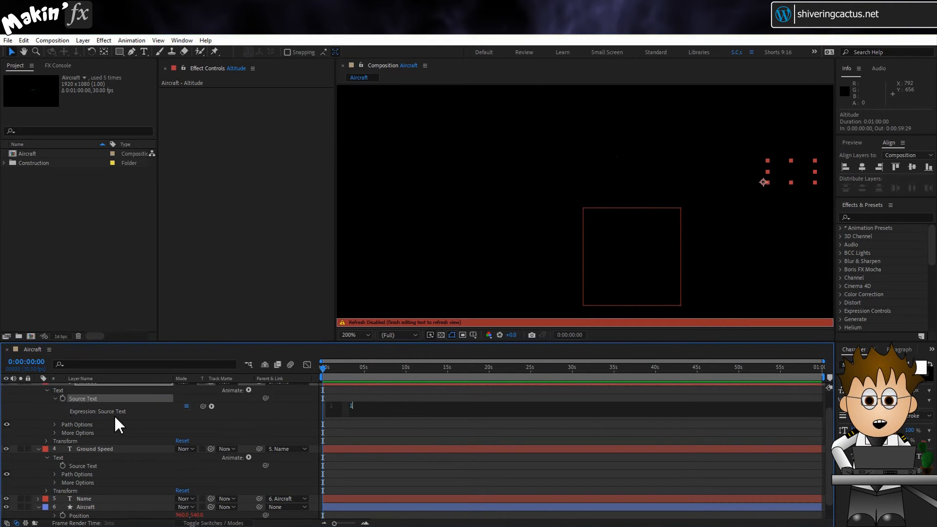
type("108")
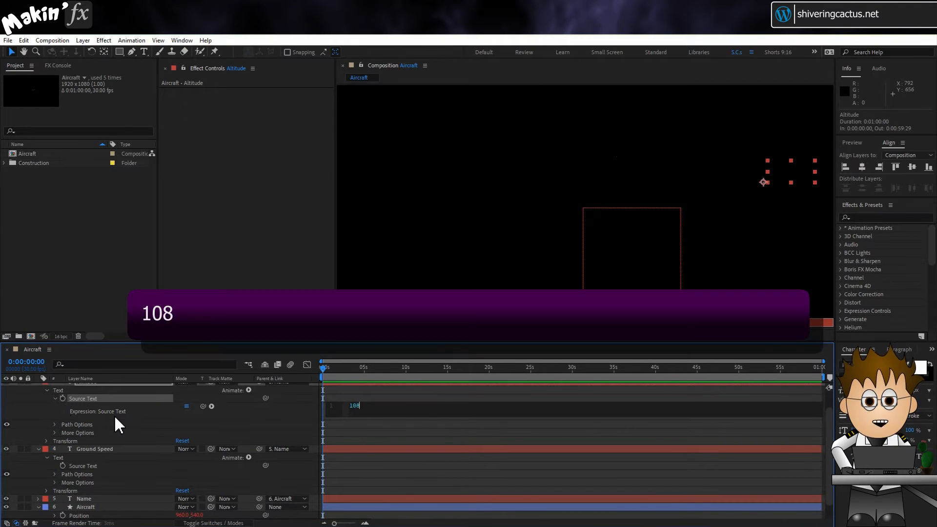
type("0-Ma")
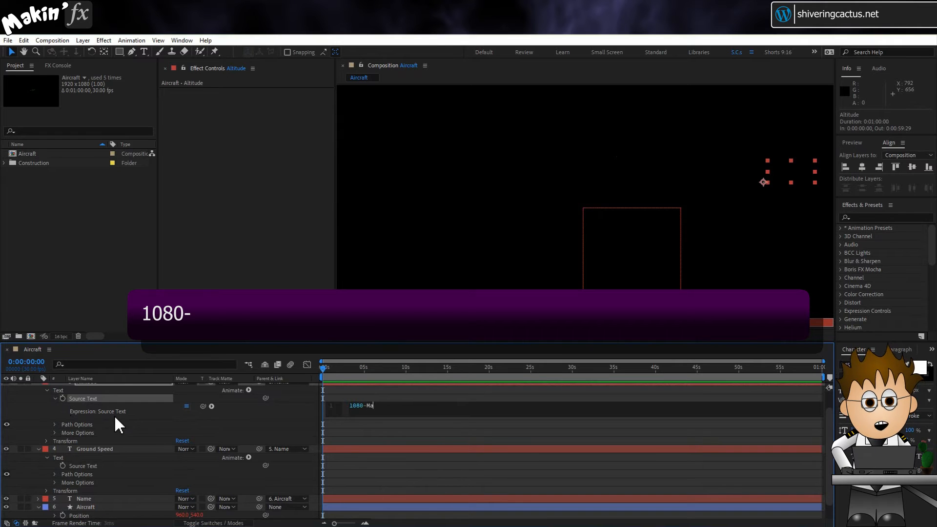
type("th.fl")
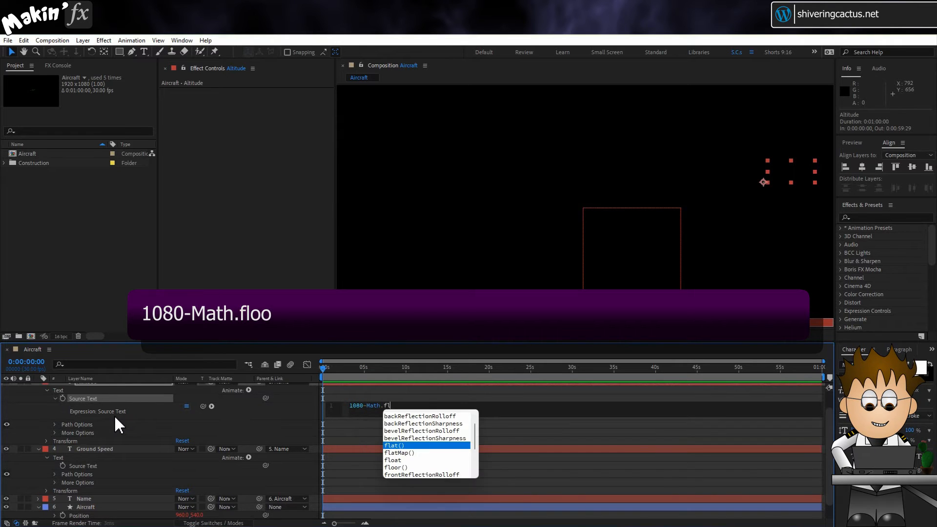
type("oor")
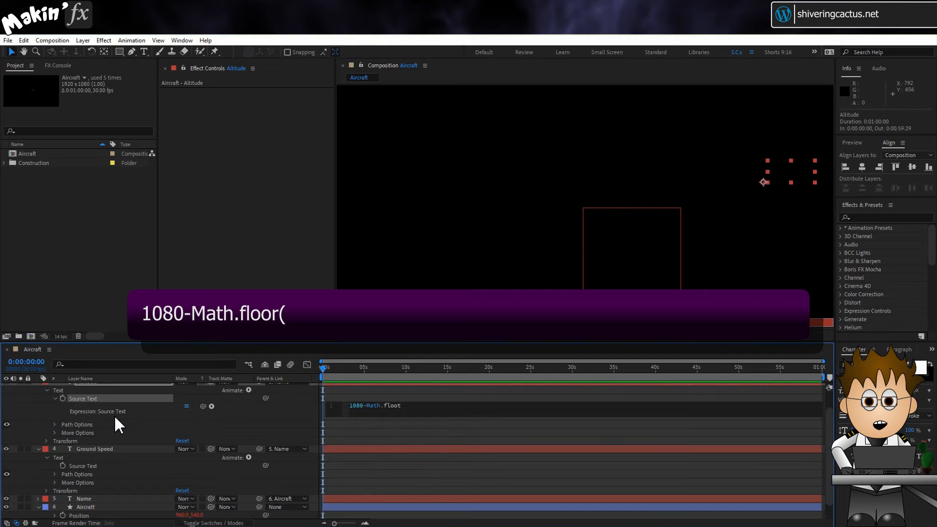
key("BackSpace")
type("r")
left_click_drag(203, 428, 92, 454)
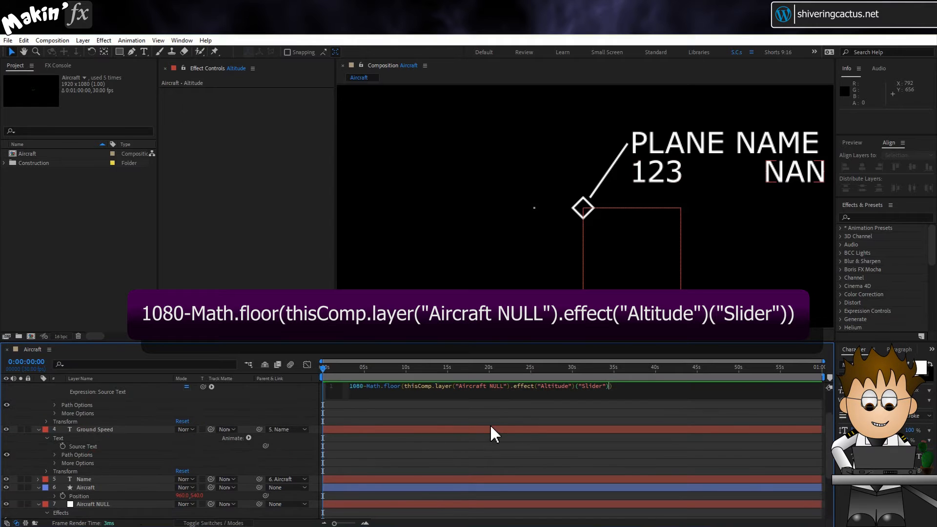
left_click(238, 398)
Step: Give the Ground Speed layer's Source Text the expression Math.floor(thisComp.layer("Aircraft NULL").transform.position.speed)
scroll(169, 437, "up", 2)
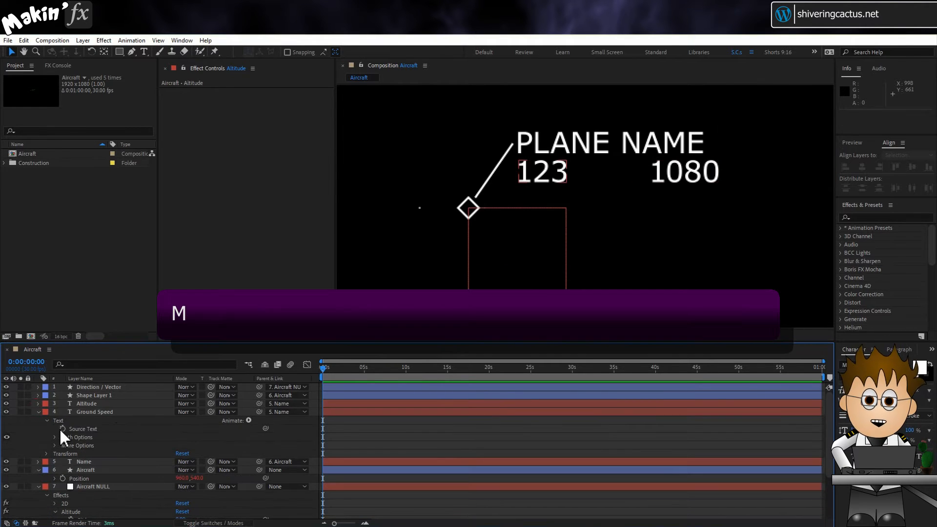
left_click(63, 429, "alt")
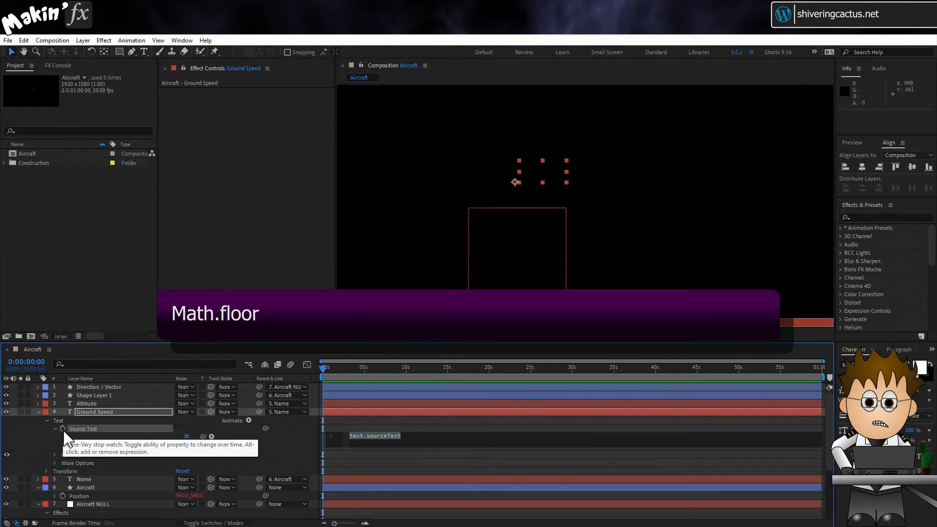
type("Math.fl")
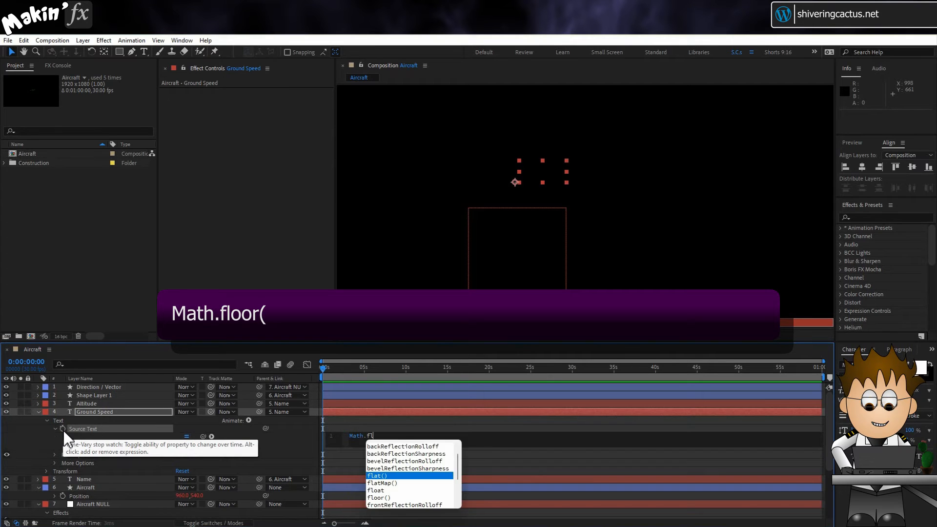
type("oor(")
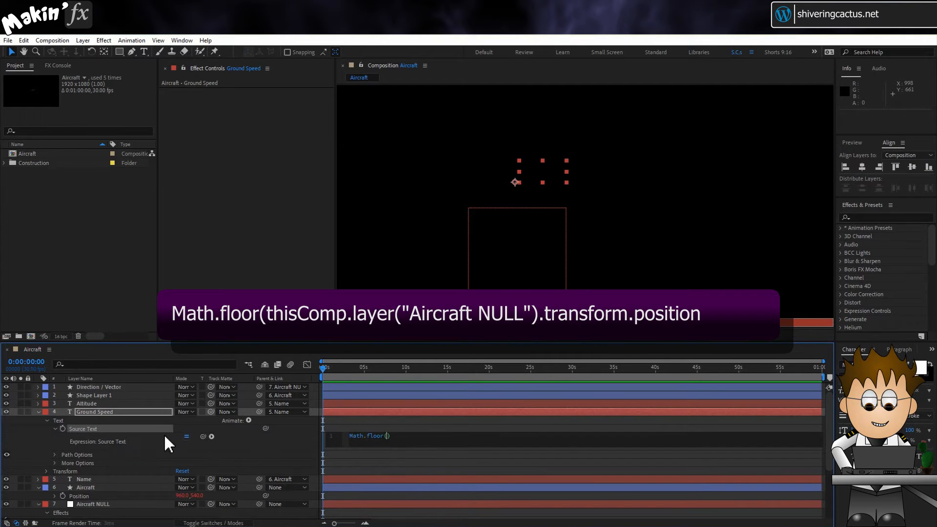
left_click_drag(203, 436, 87, 487)
type(".s")
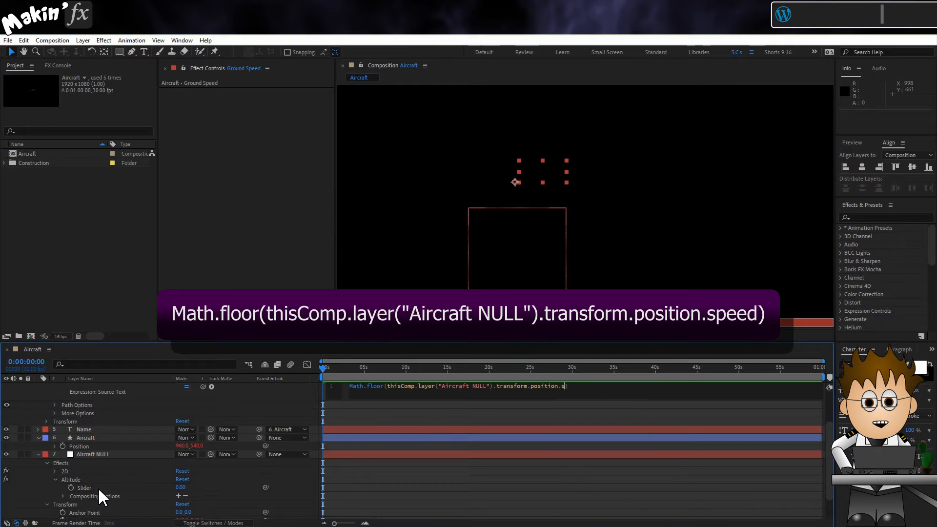
type("pped")
key("BackSpace")
key("BackSpace")
key("BackSpace")
key("BackSpace")
type("peed")
left_click(288, 403)
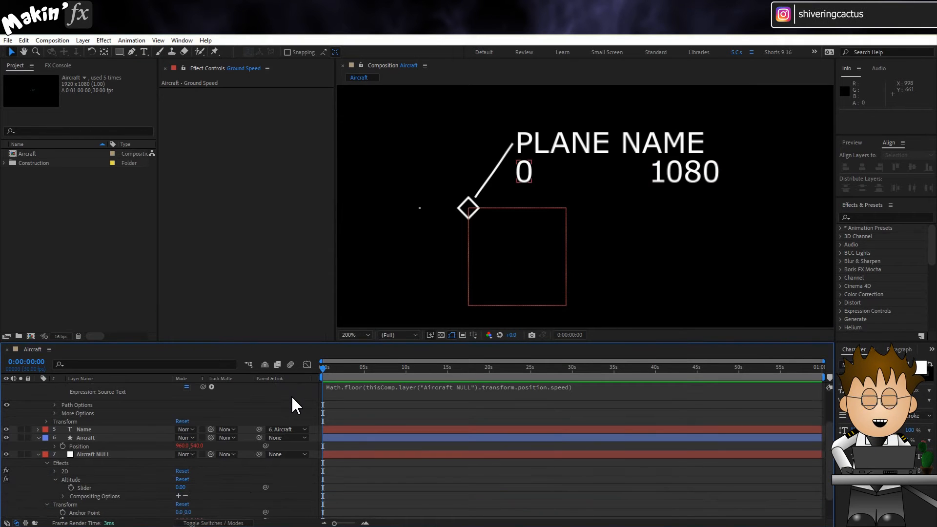
Step: Collapse the Ground Speed, Aircraft and Aircraft NULL layers in the timeline
scroll(195, 395, "up", 2)
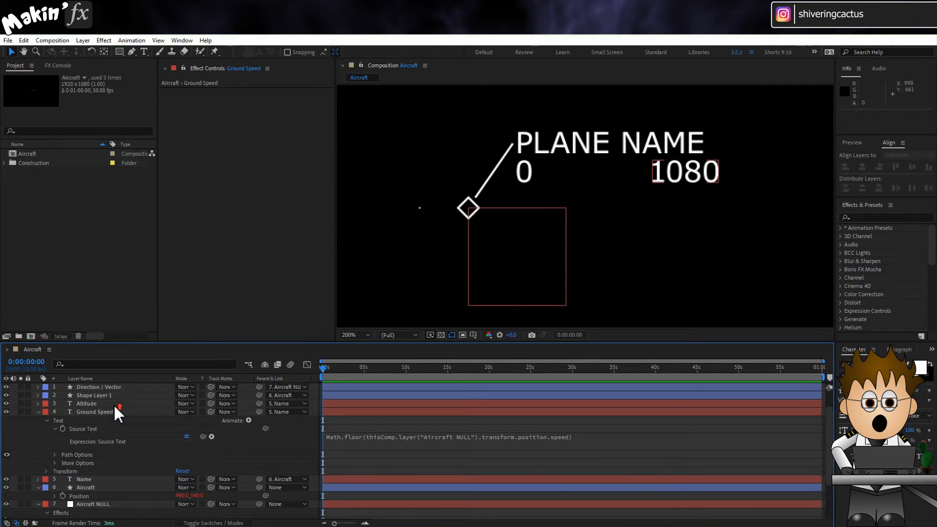
left_click(38, 412)
left_click(39, 428)
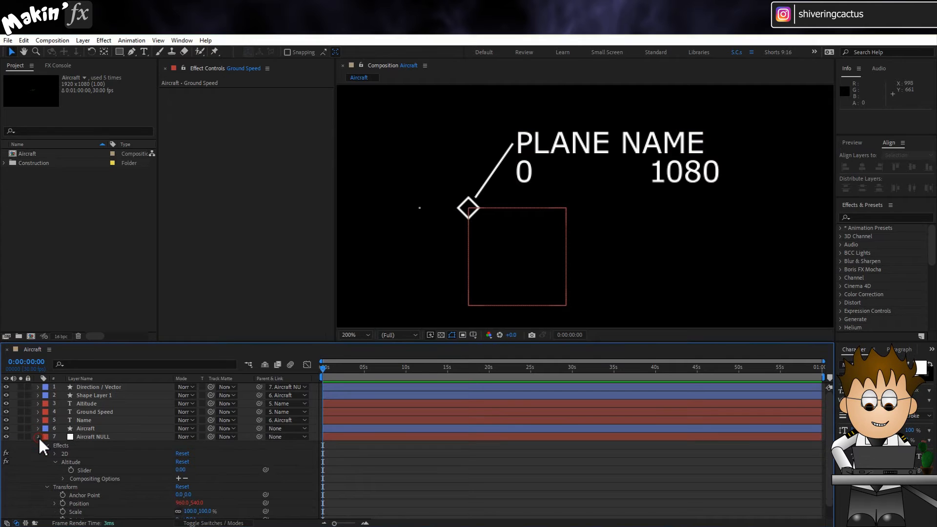
left_click(38, 437)
Step: Add an adjustment layer above all the aircraft layers and apply the Generate > Fill effect to it
left_click(83, 40)
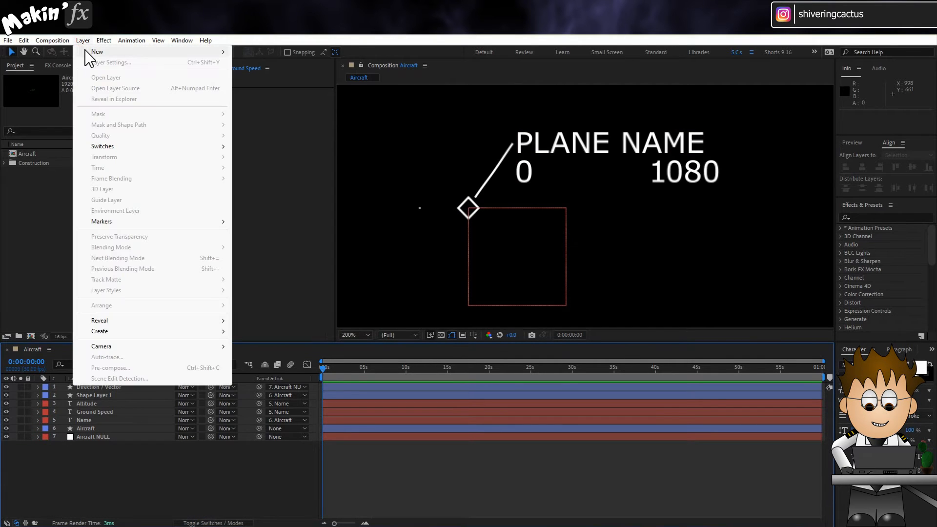
mouse_move(88, 53)
left_click(325, 116)
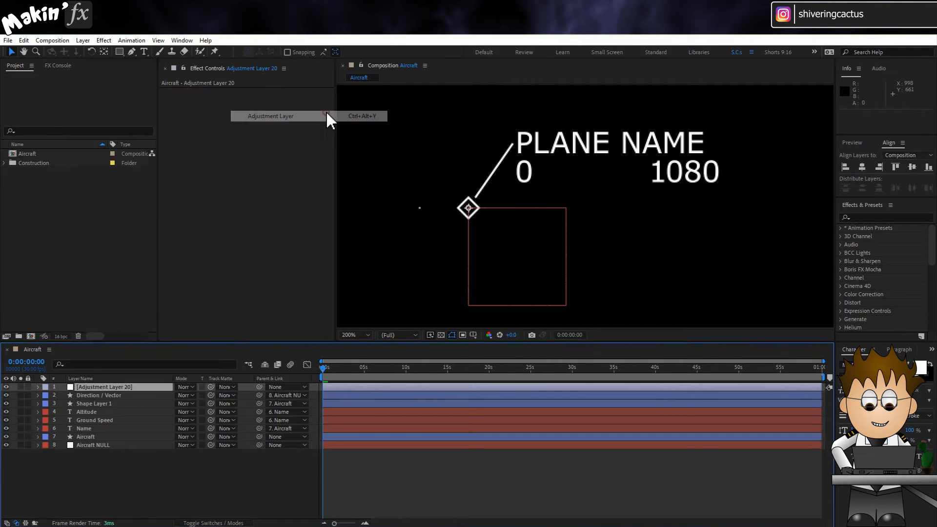
left_click(108, 41)
mouse_move(171, 197)
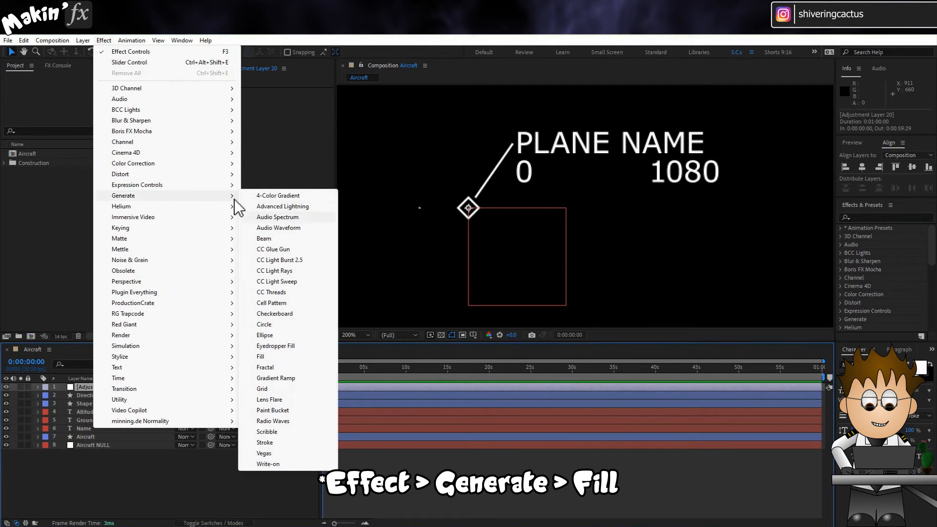
left_click(283, 357)
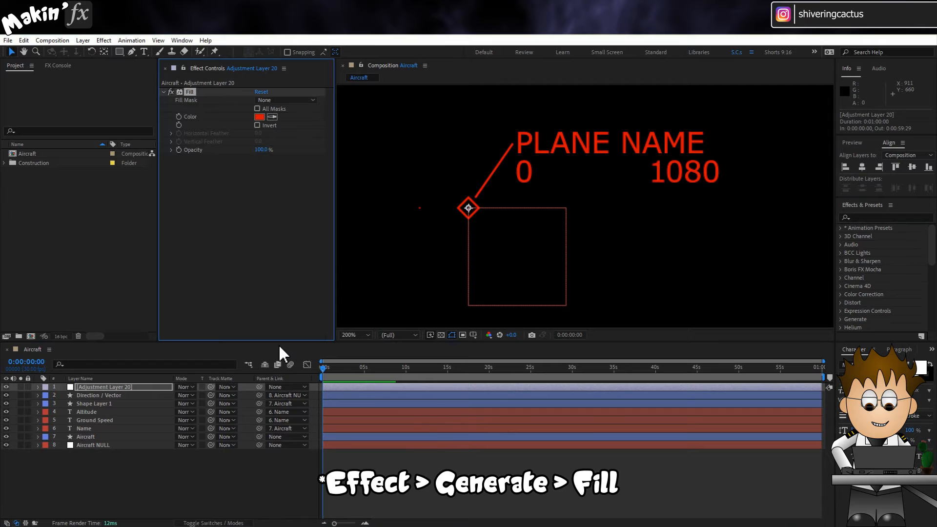
Step: Set the Fill effect's color to hex 66FF00 and deselect the adjustment layer
left_click(260, 117)
type("00")
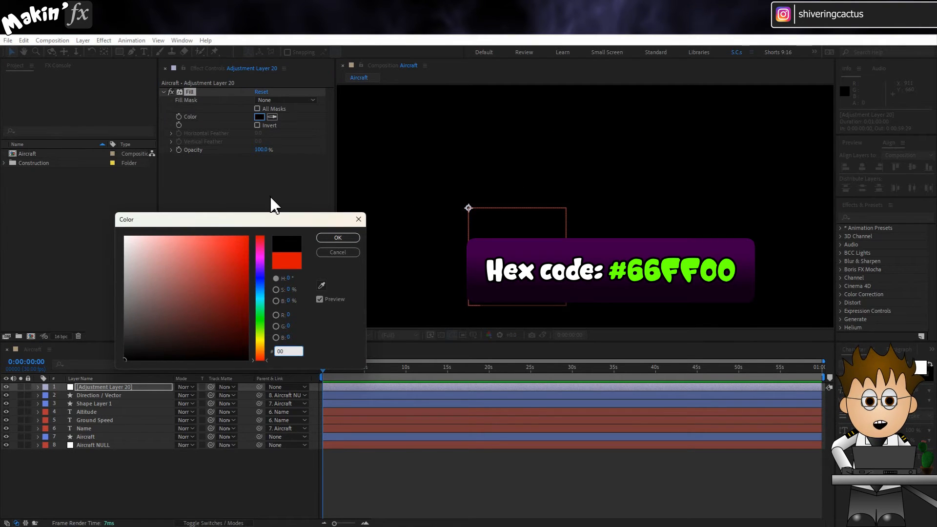
type("ff")
key("BackSpace")
key("BackSpace")
key("BackSpace")
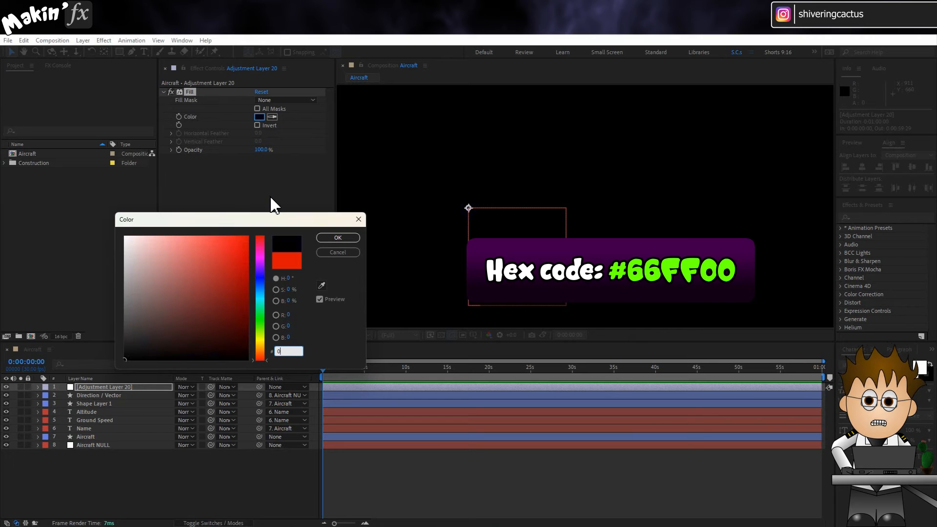
type("66FF00")
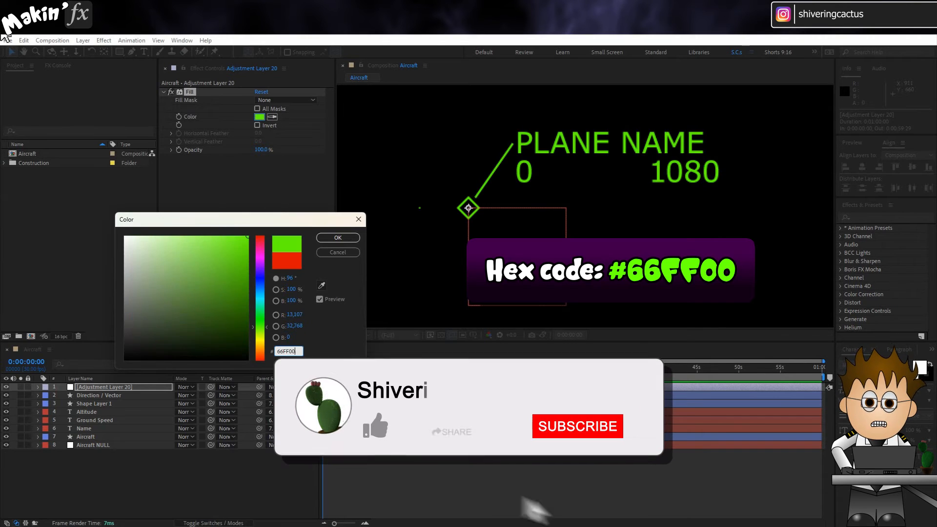
left_click(342, 239)
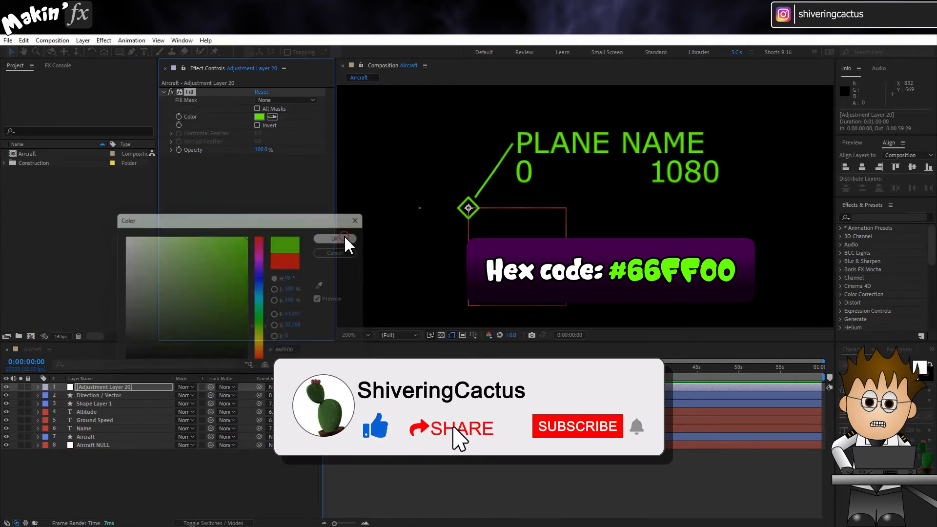
left_click(113, 475)
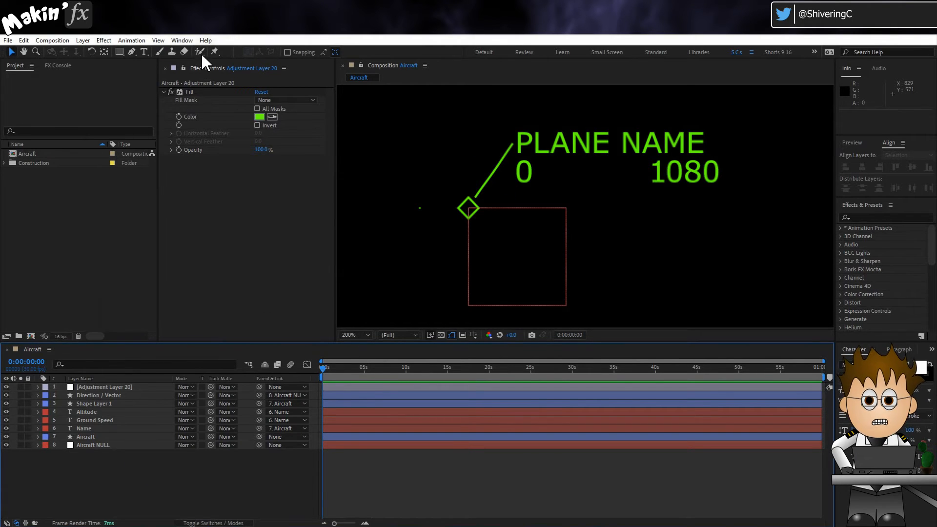
Step: Open Essential Graphics with Aircraft as the primary composition and name the template Aircraft Identifier
left_click(182, 40)
left_click(236, 168)
left_click(654, 145)
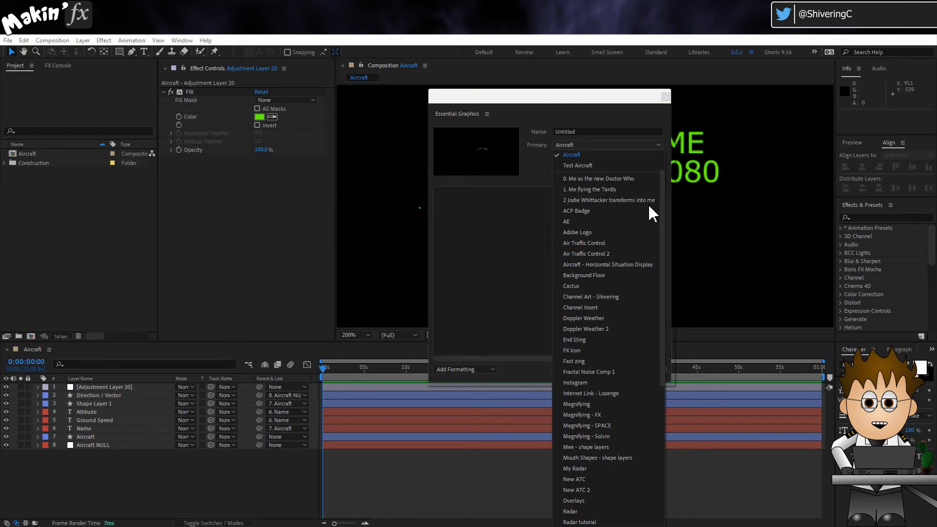
left_click(649, 132)
type("Aircra")
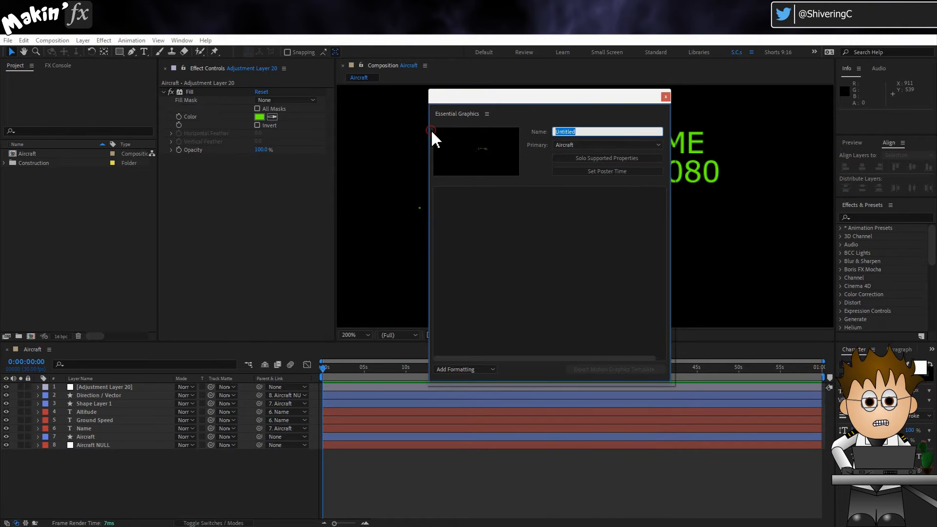
type("ft Identifier")
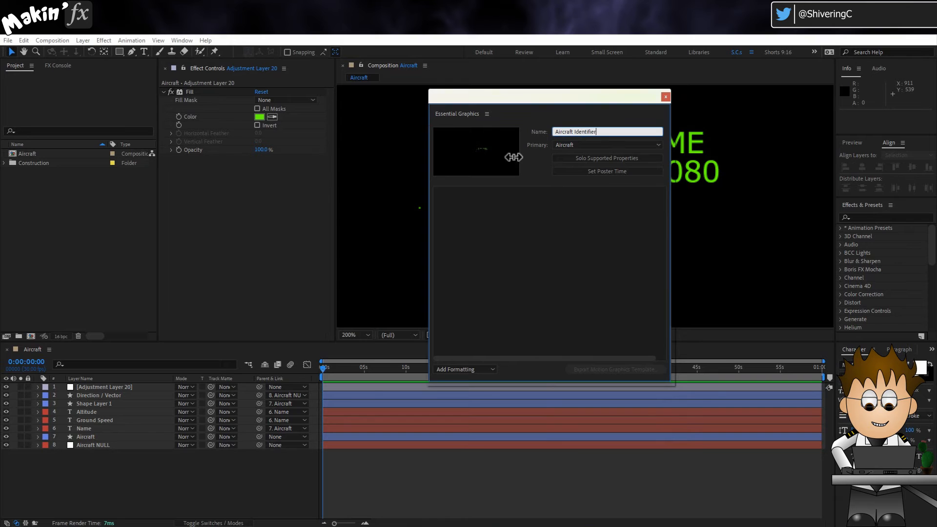
key("Return")
Step: Expose the Name layer's Source Text as an editable property in Essential Graphics
left_click(38, 428)
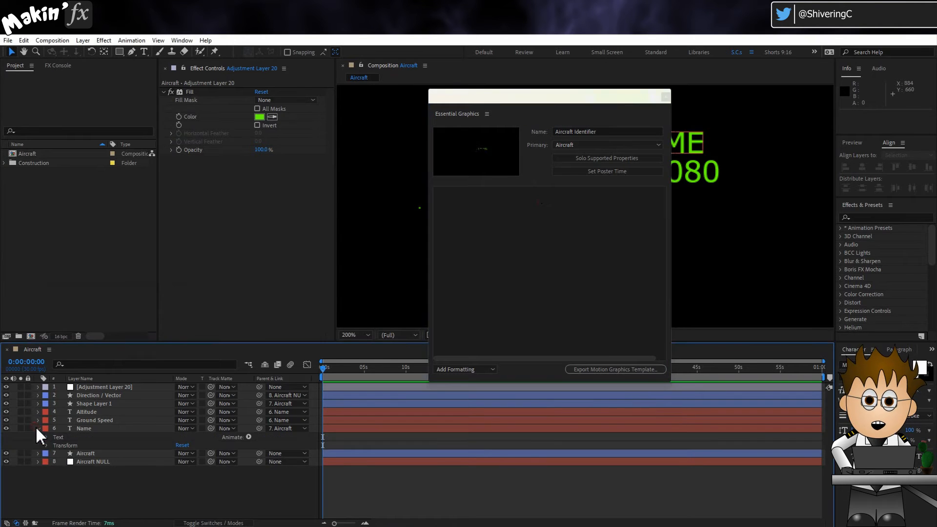
left_click(47, 438)
left_click_drag(74, 446, 518, 199)
left_click(496, 217)
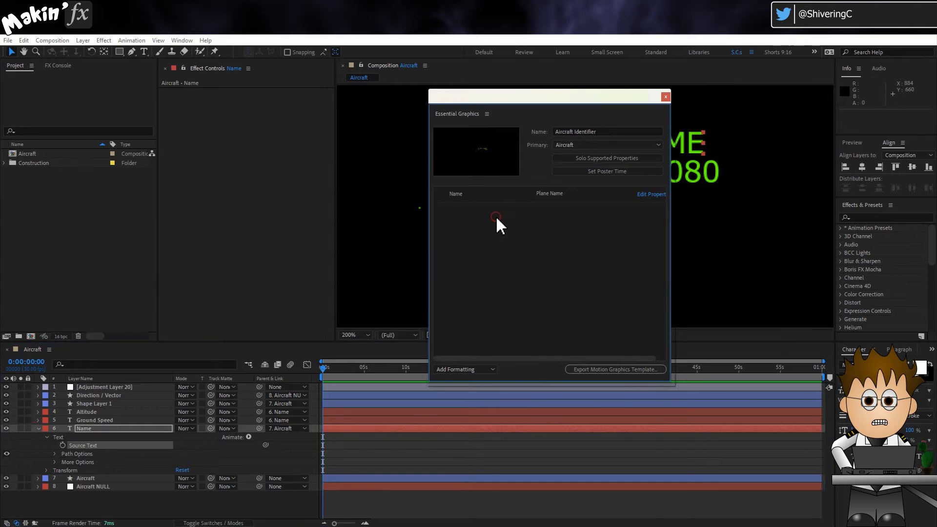
Step: Add the Aircraft NULL's 2D Point and Altitude Slider to the Essential Graphics properties
left_click(108, 486)
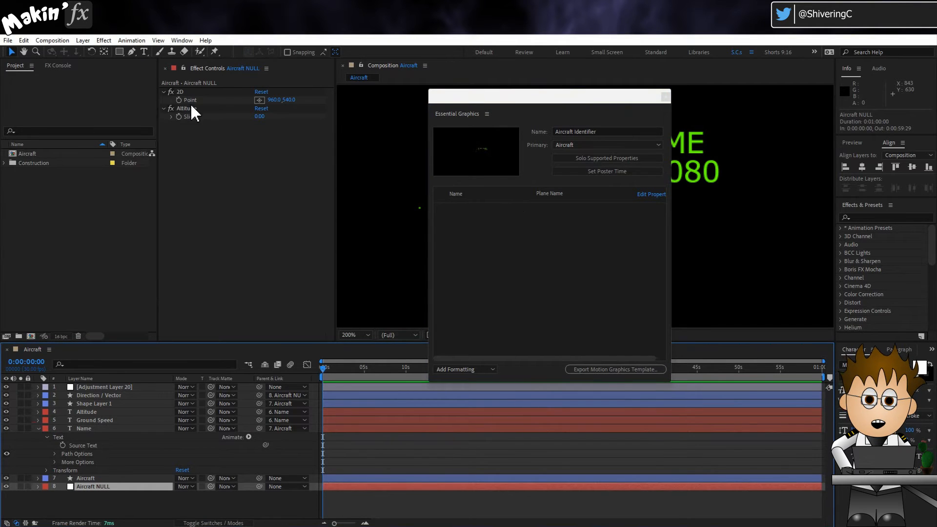
left_click(190, 100)
left_click_drag(189, 100, 555, 219)
left_click(38, 487)
scroll(38, 494, "down", 3)
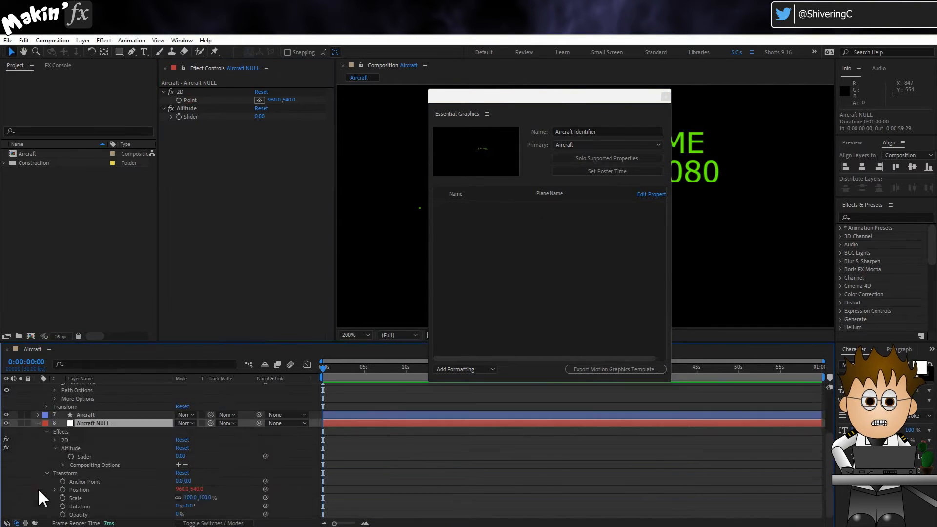
left_click(55, 440)
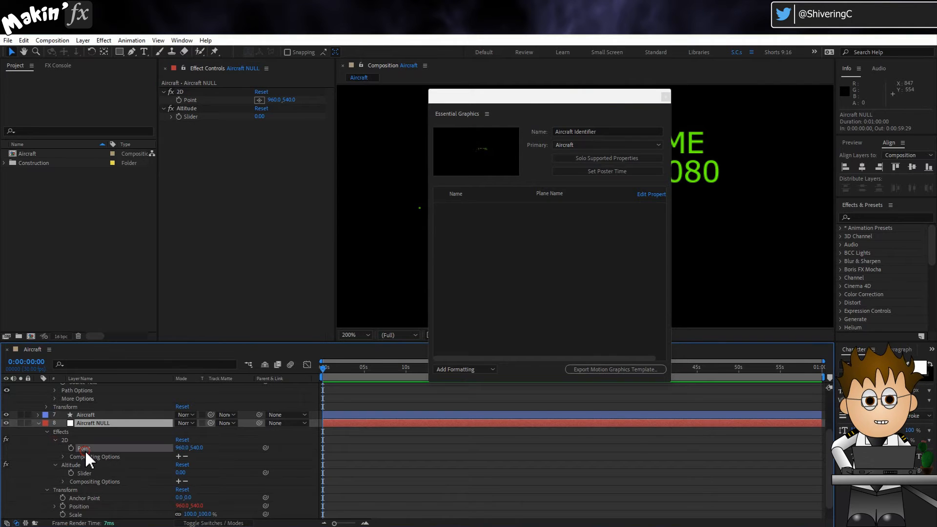
left_click_drag(83, 448, 581, 252)
left_click_drag(92, 474, 480, 271)
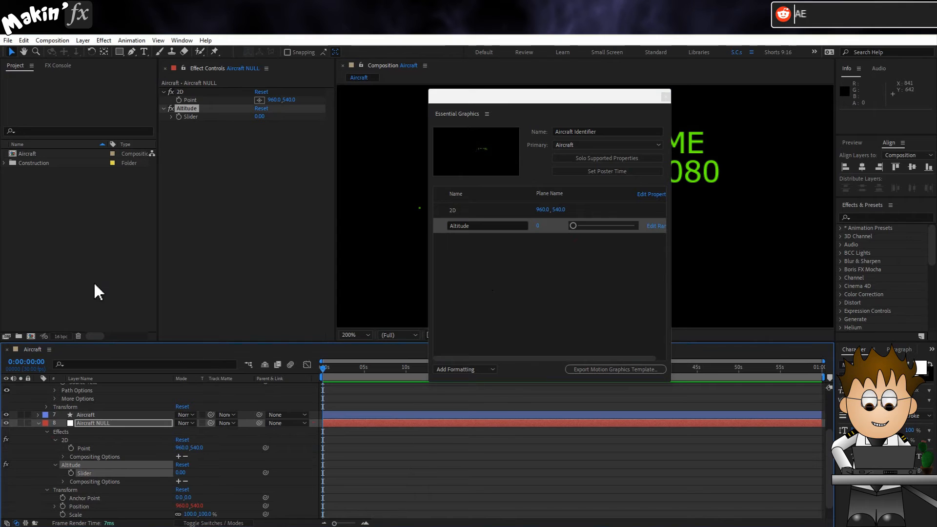
Step: Create a new composition named Display
left_click(52, 40)
left_click(58, 51)
type("Display")
key("Return")
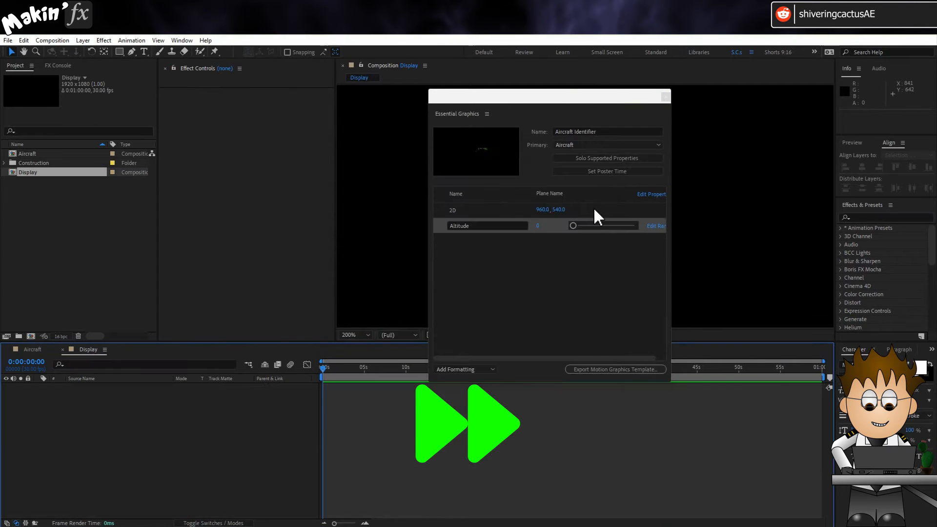
Step: Close Essential Graphics and place the Aircraft composition as a layer in the Display composition
left_click(665, 97)
left_click(30, 152)
left_click_drag(29, 153, 86, 419)
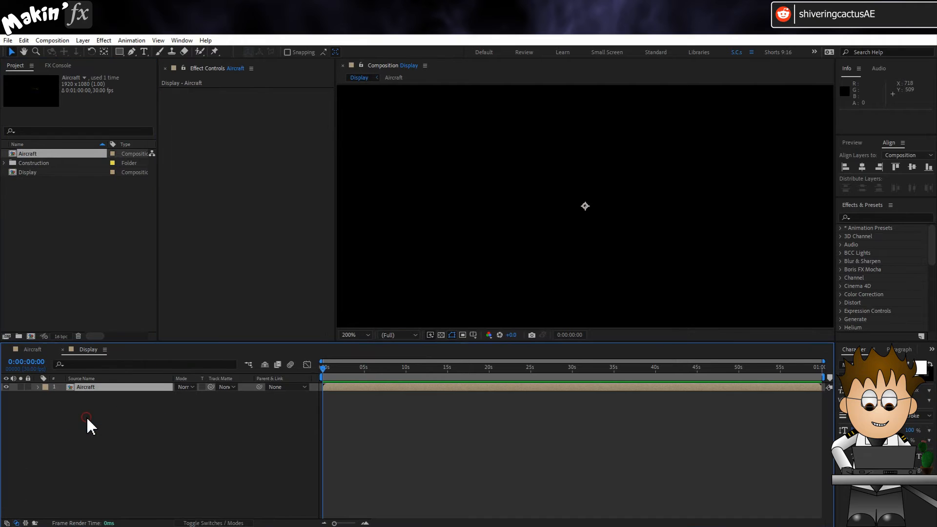
Step: Reveal the Aircraft layer's Essential Properties and set its Name value to GERT-I
left_click(38, 387)
left_click(46, 404)
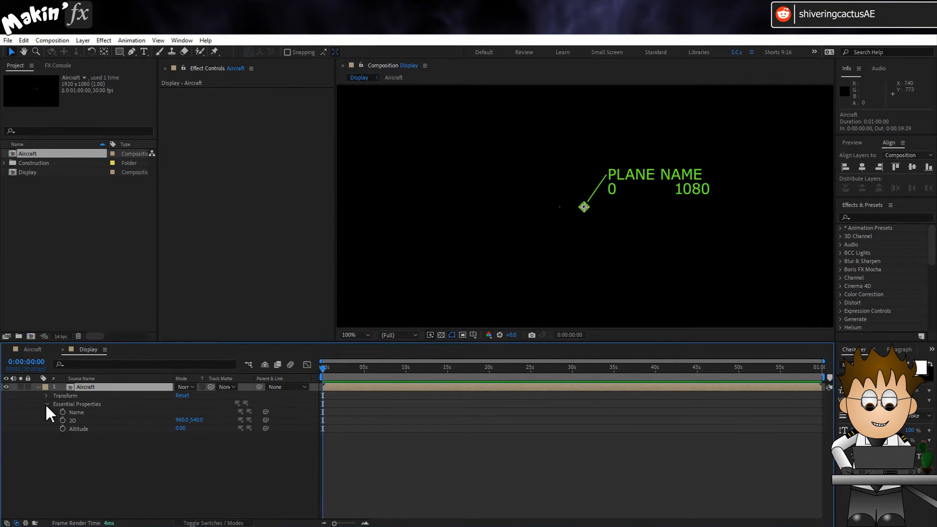
right_click(78, 412)
left_click(143, 267)
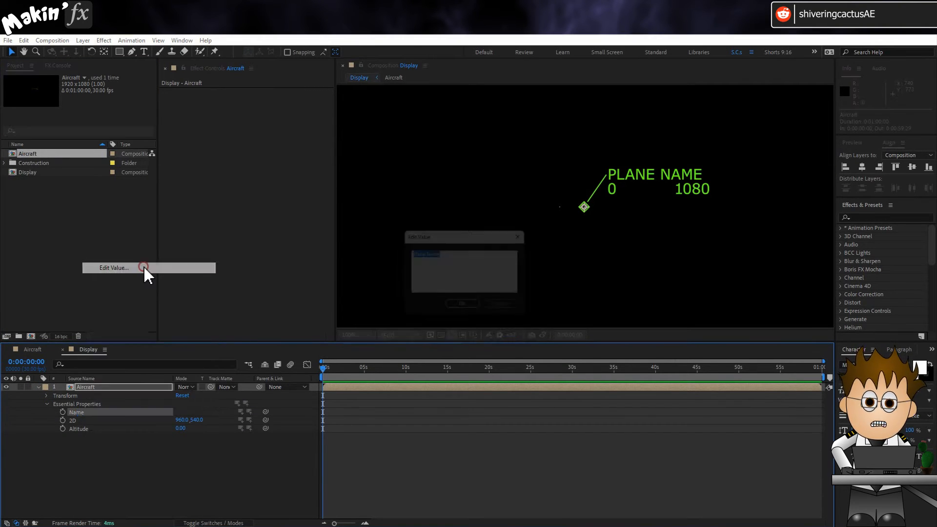
type("GERT-")
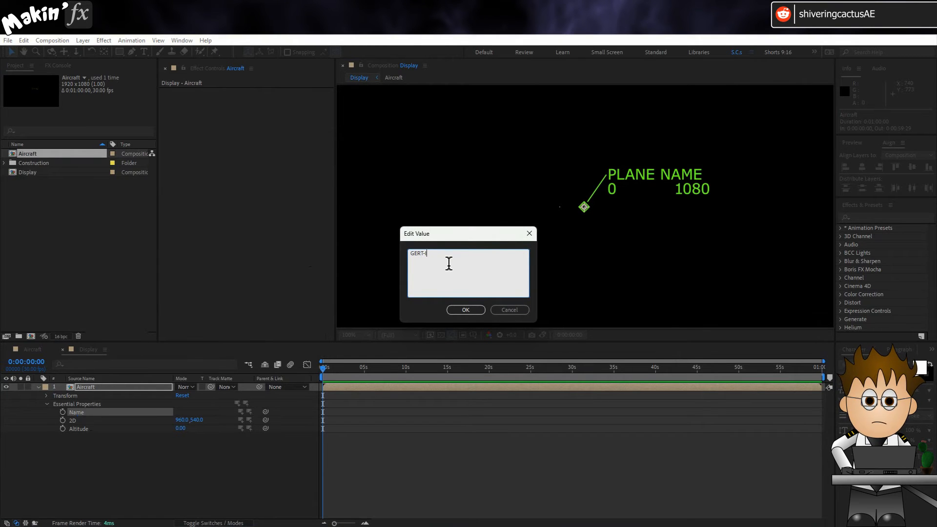
left_click(463, 310)
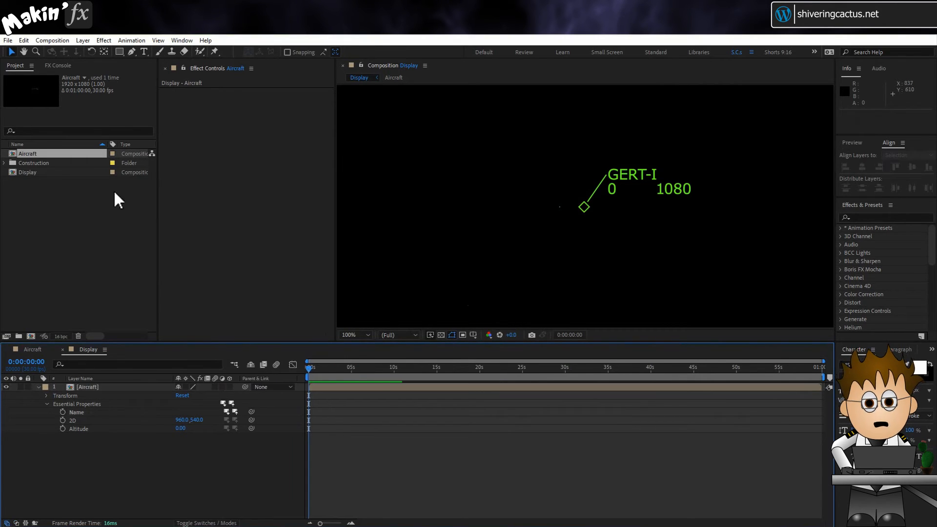
Step: Add a null object to the Display composition and rename it Plane null 1
left_click(83, 40)
left_click(93, 51)
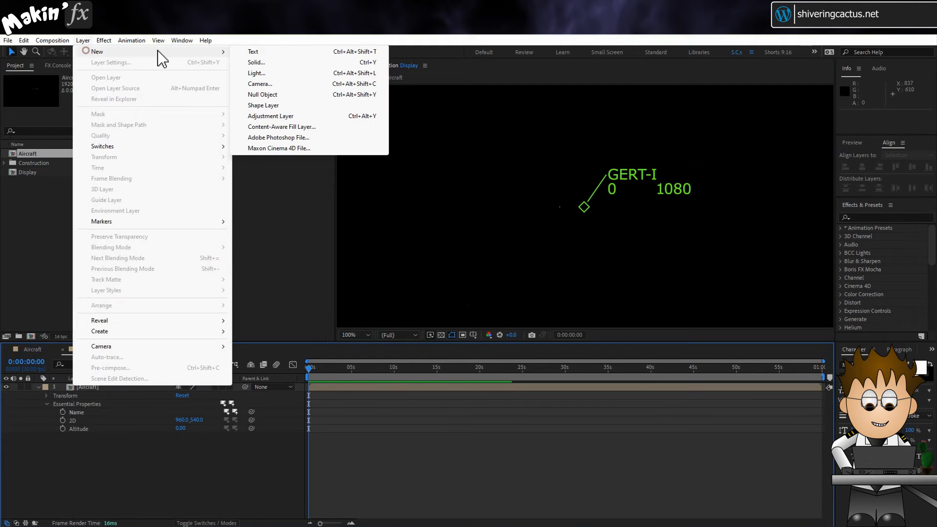
left_click(272, 94)
key("Return")
type("Plande")
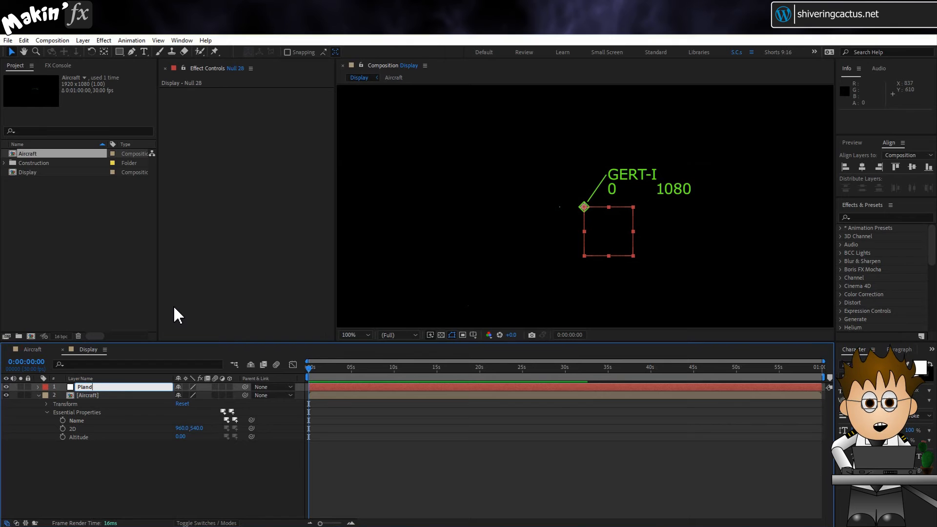
key("BackSpace")
key("BackSpace")
type("e null 1")
key("Return")
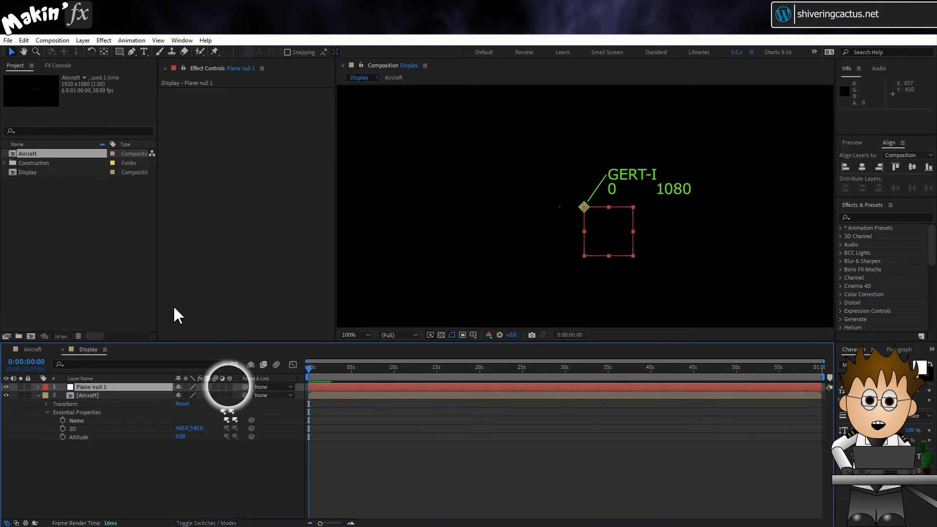
Step: Make Plane null 1 a 3D layer and add a Layer Control effect to the Aircraft layer that targets Plane null 1
left_click(229, 386)
left_click(90, 396)
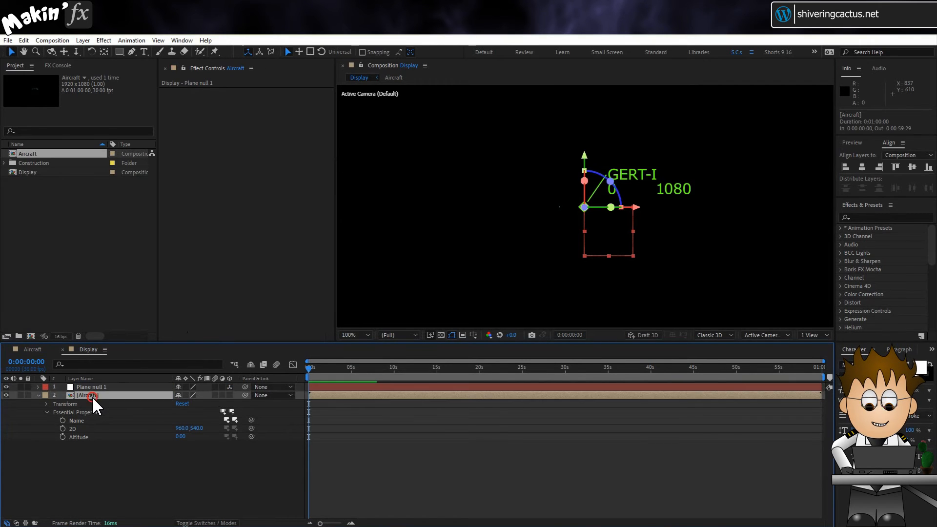
left_click(104, 40)
mouse_move(225, 185)
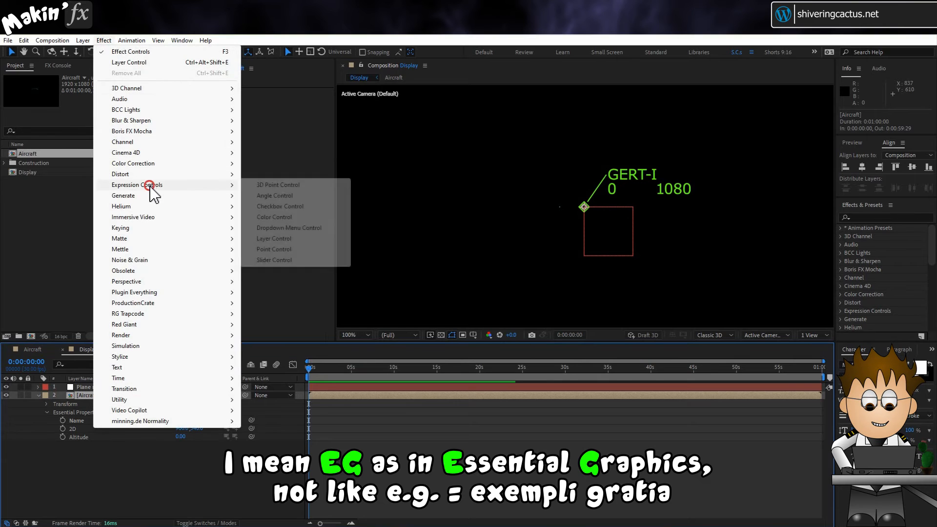
left_click(309, 244)
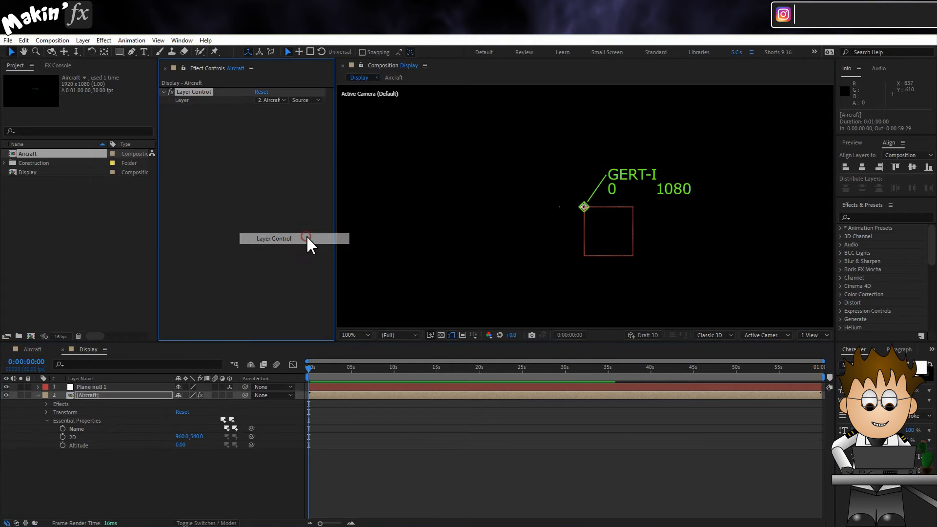
left_click(282, 100)
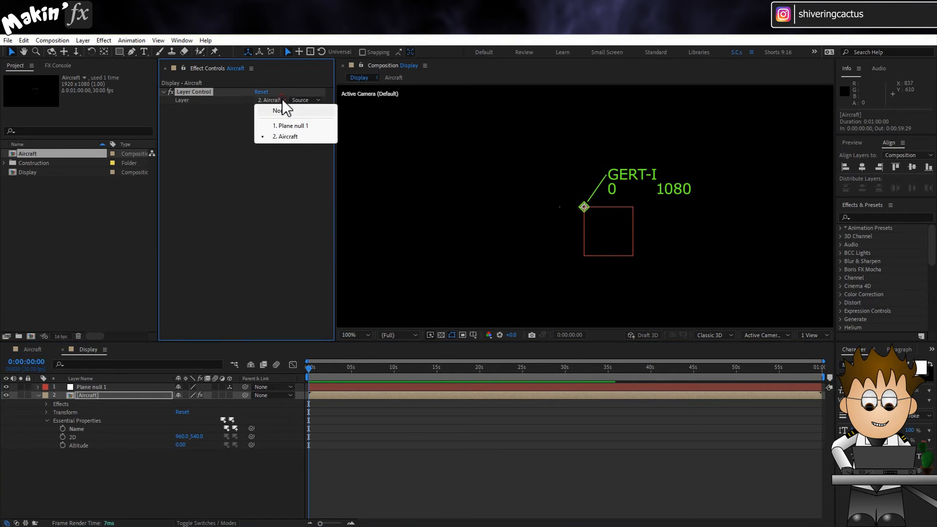
left_click(281, 127)
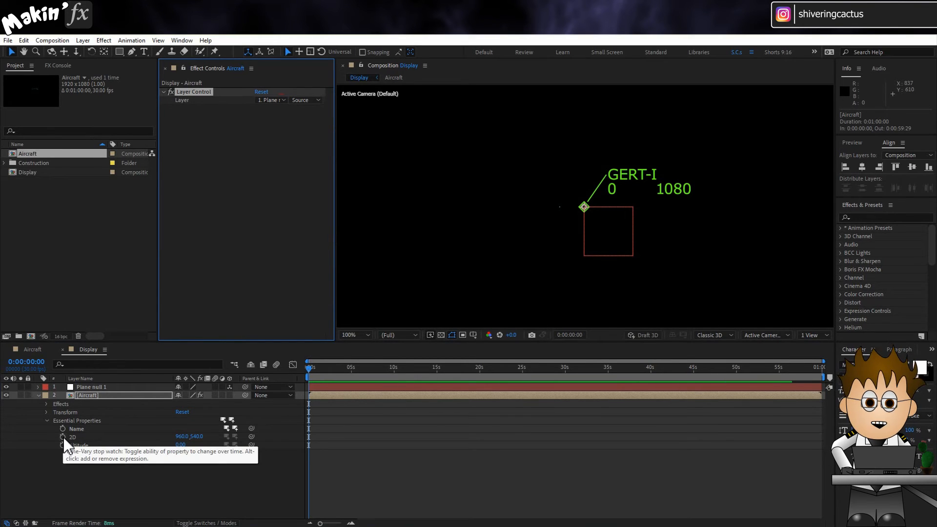
Step: Drive the Aircraft layer's 2D property with the expression effect("Layer Control")("Layer").toComp([0,0,0])
left_click_drag(251, 436, 182, 102)
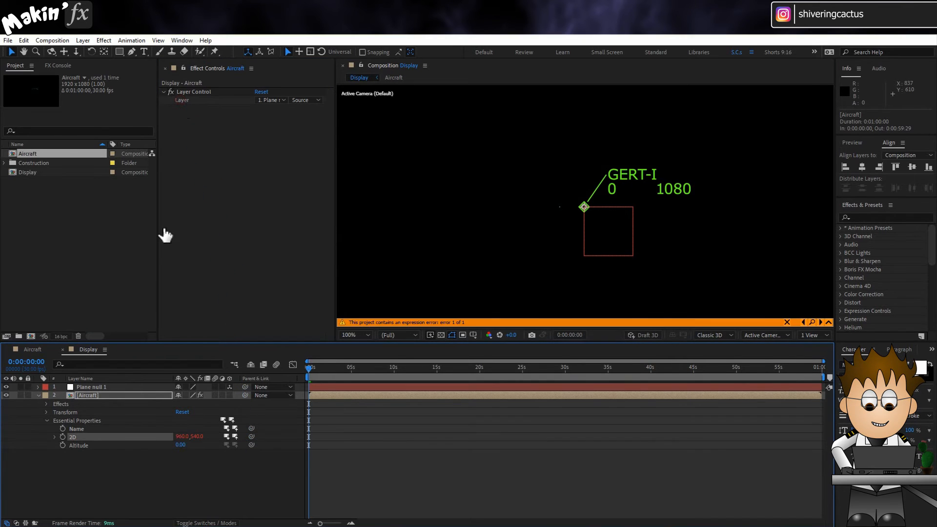
left_click(55, 437)
left_click(458, 445)
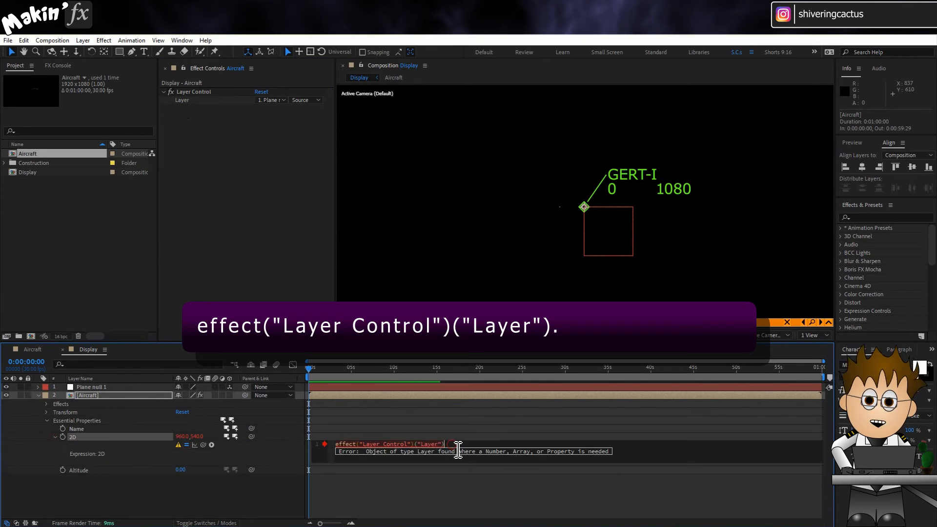
type(".to")
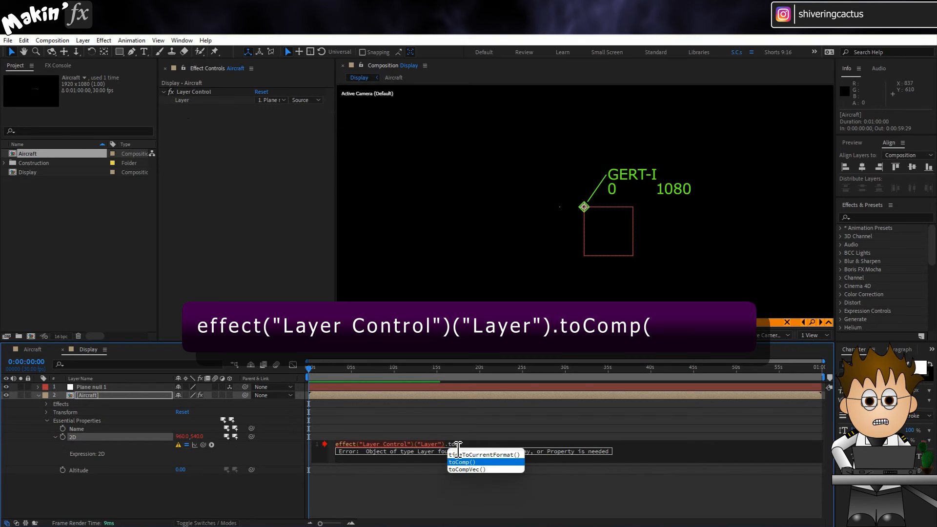
key("Return")
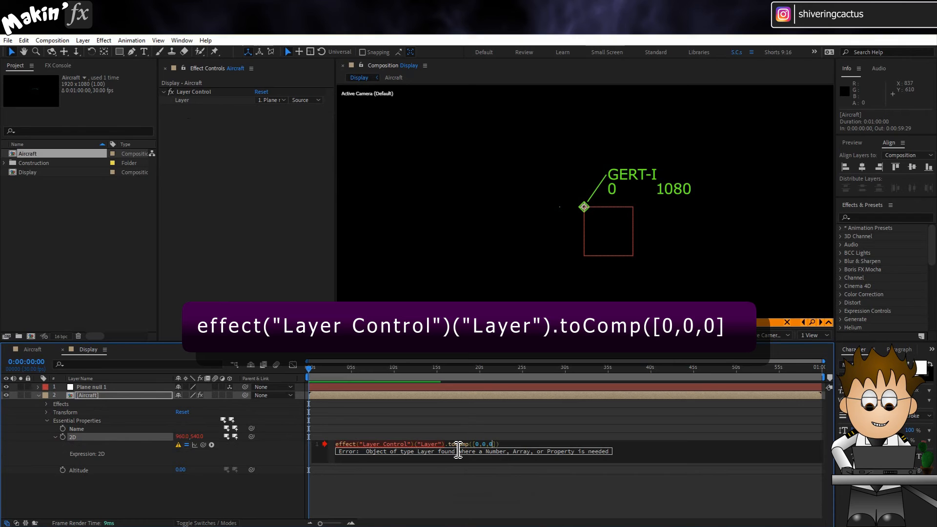
left_click(288, 496)
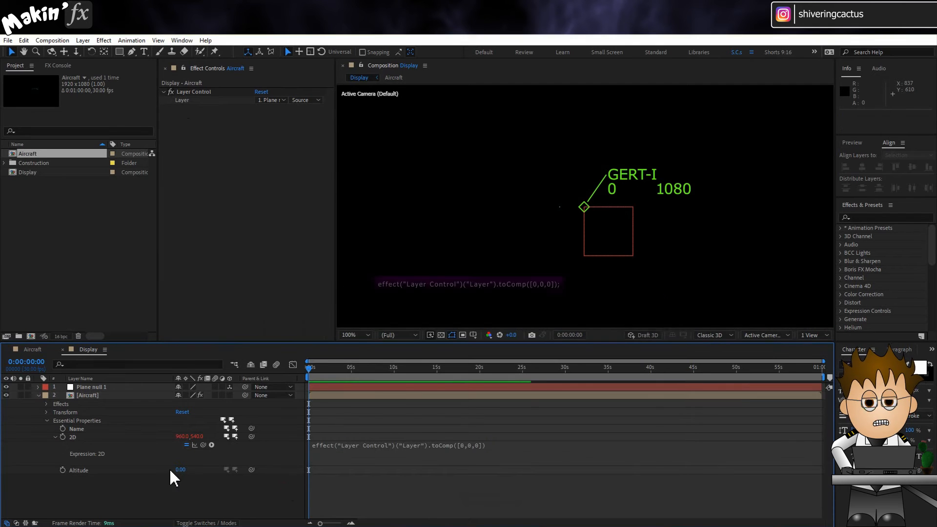
Step: Drive the Aircraft layer's Altitude property with the expression effect("Layer Control")("Layer").transform.position[1]
left_click_drag(251, 470, 196, 104)
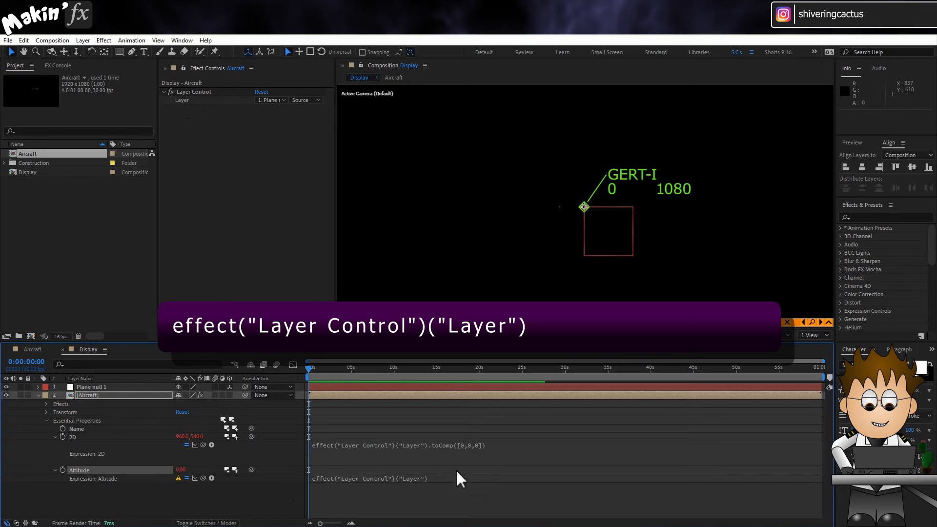
left_click(488, 477)
type("tran")
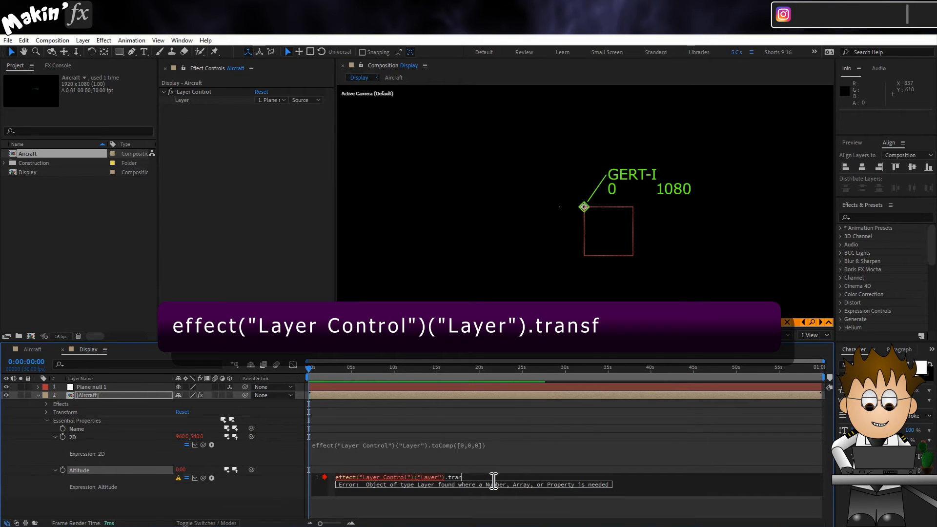
type("sform.")
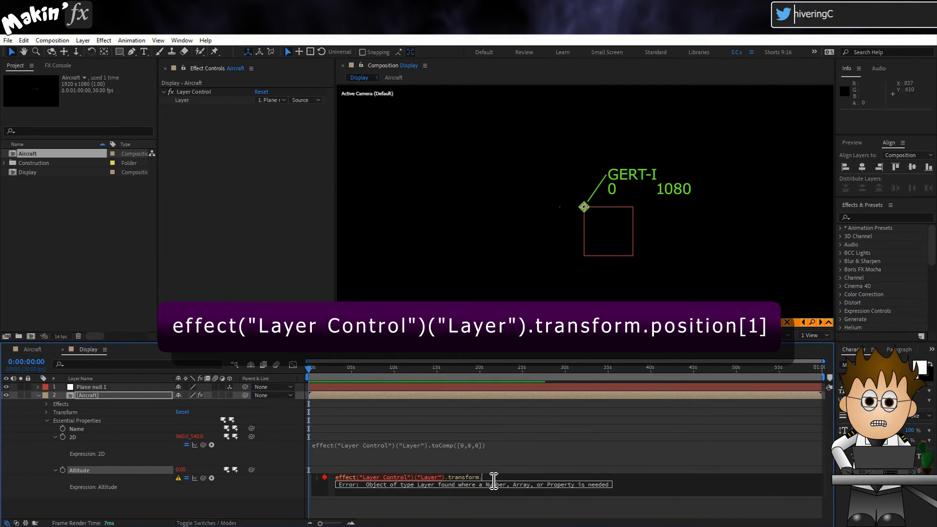
type("positi")
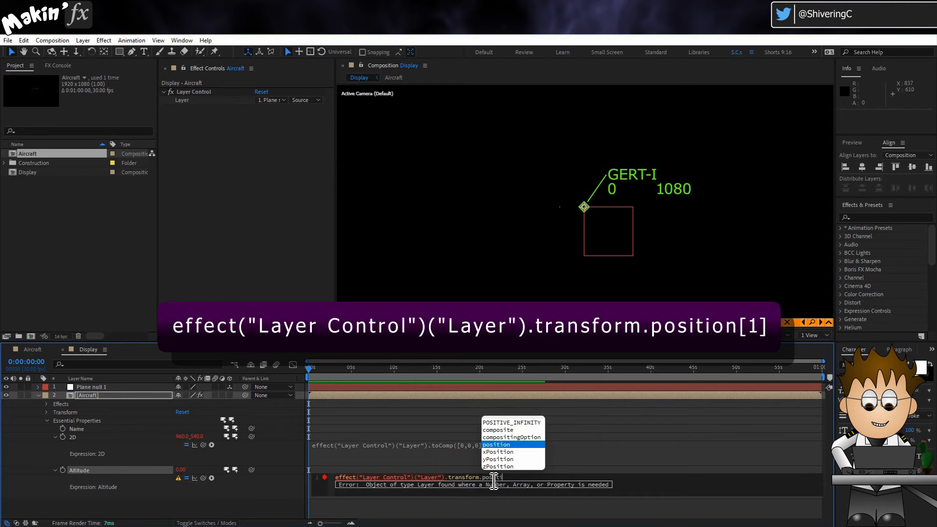
type("on[1]")
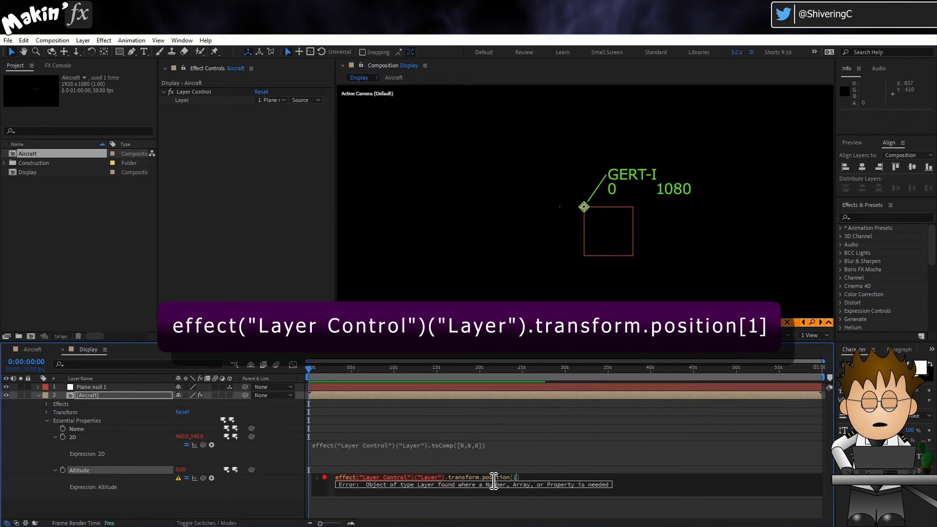
left_click(278, 494)
Step: Keyframe Plane null 1's position at about 685, 540 at the start and about 1045, 412 at 0:00:10:13
left_click(91, 386)
key("p")
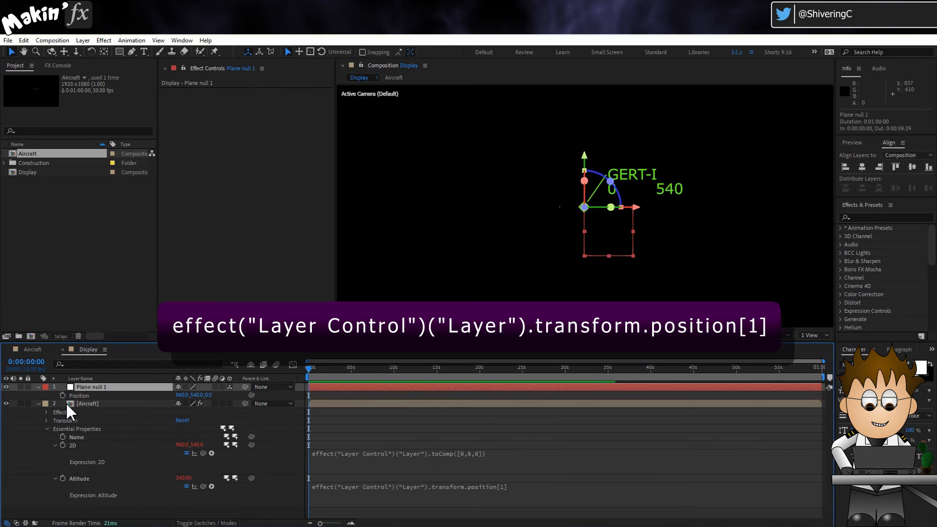
left_click(63, 396)
left_click_drag(642, 208, 678, 207)
left_click(396, 369)
left_click_drag(632, 158, 626, 102)
Step: Bend Plane null 1's motion path into a wide downward curve with its handles and preview the animation from the start
left_click_drag(596, 155, 806, 300)
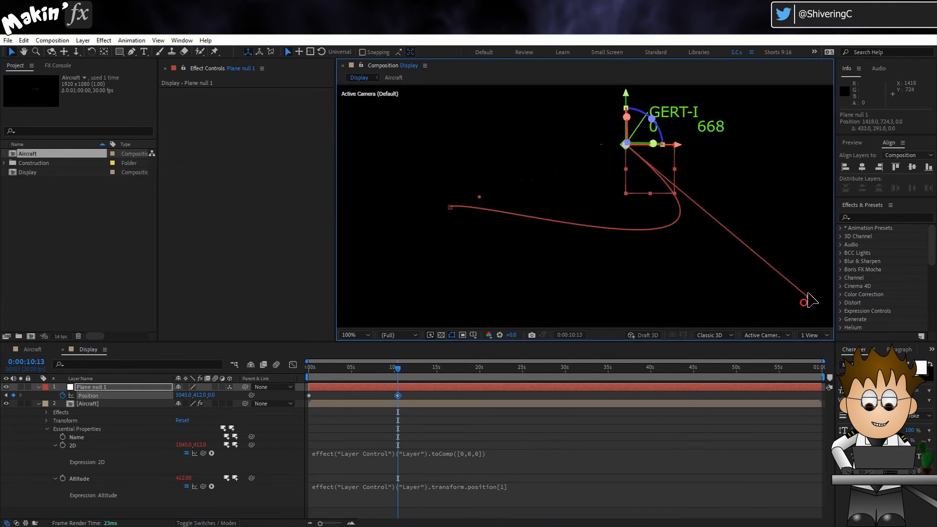
left_click_drag(482, 200, 487, 302)
left_click_drag(312, 371, 290, 370)
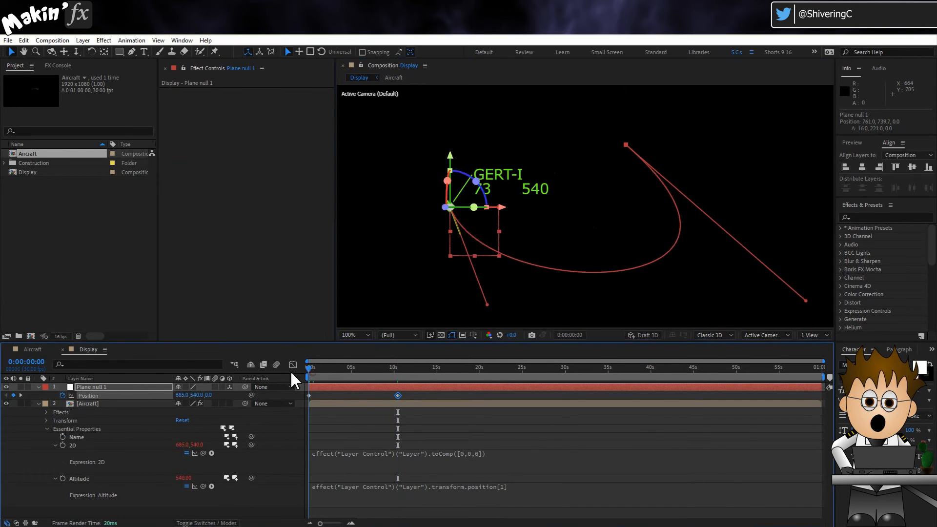
key("space")
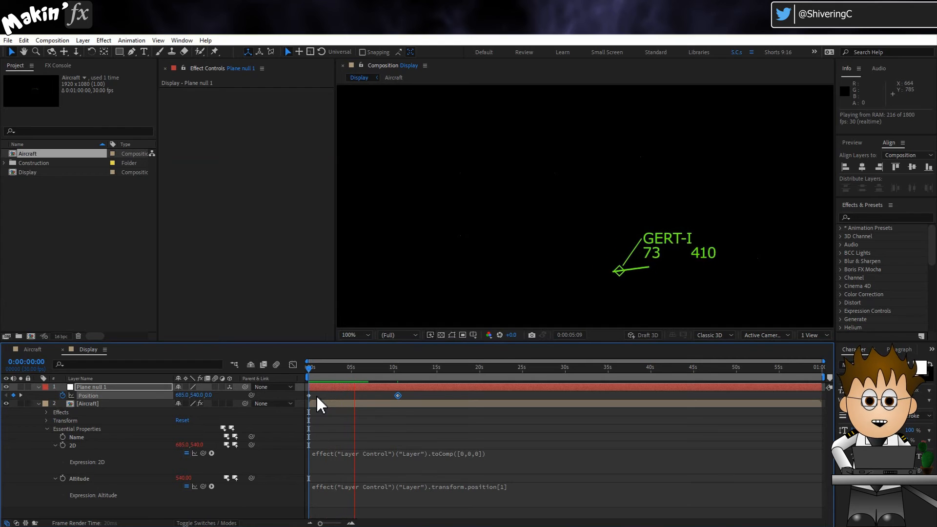
Step: Duplicate Plane null 1 together with its Aircraft layer and set the copy's Layer Control to Plane null 2
left_click(374, 370)
left_click(106, 387)
left_click(102, 403, "ctrl")
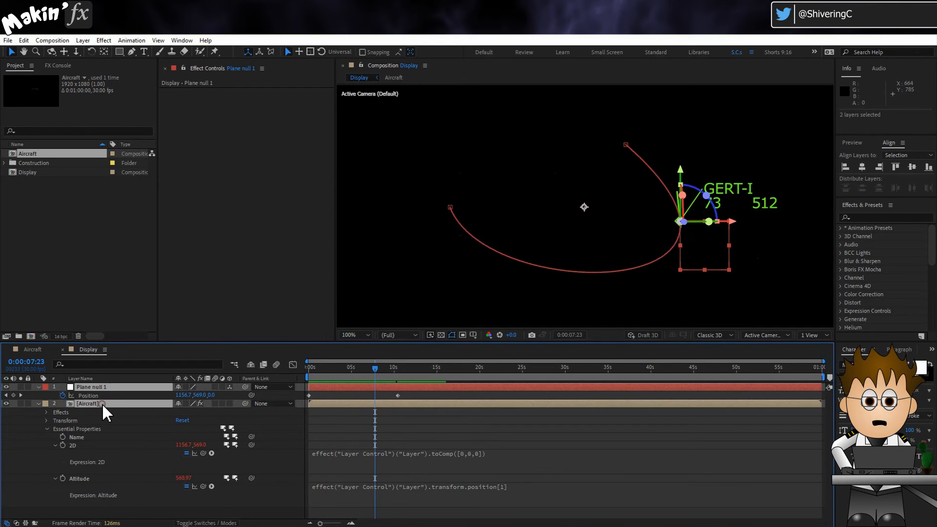
key("ctrl+d")
left_click_drag(93, 413, 97, 394)
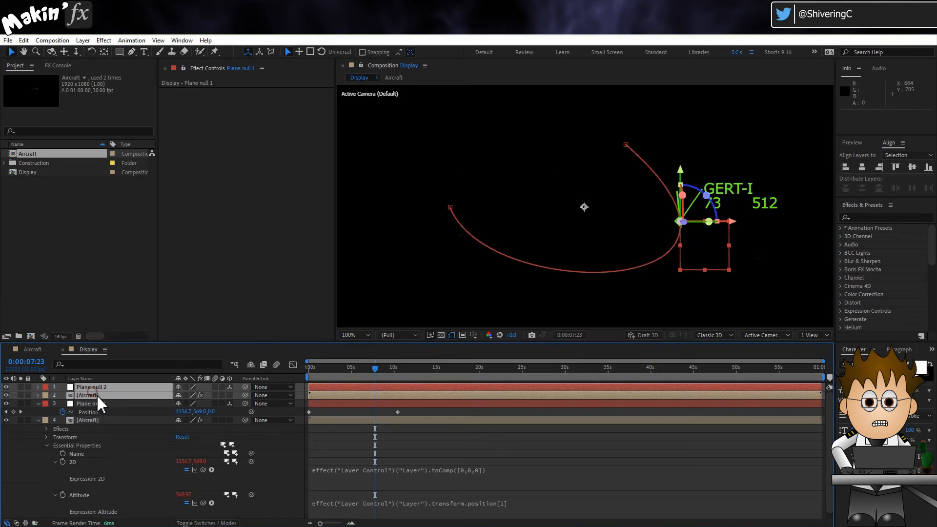
left_click(271, 100)
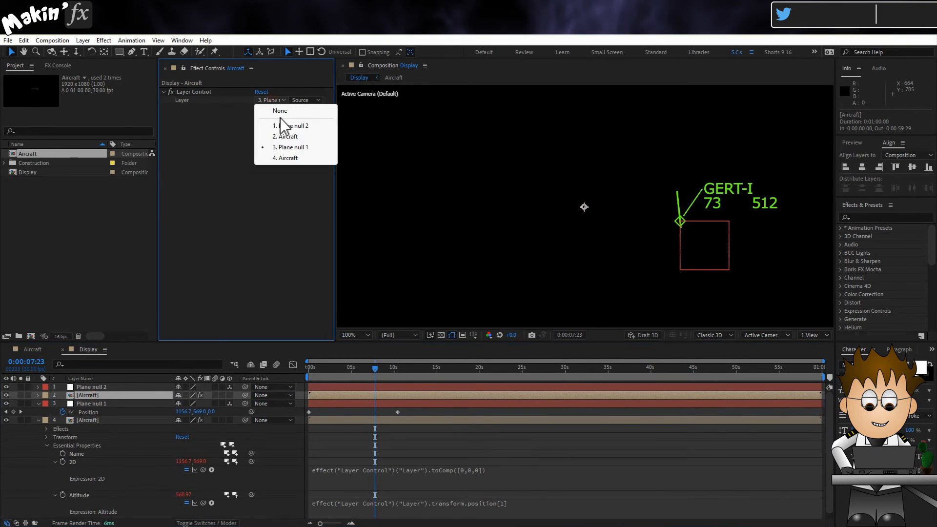
left_click(287, 127)
left_click(118, 387)
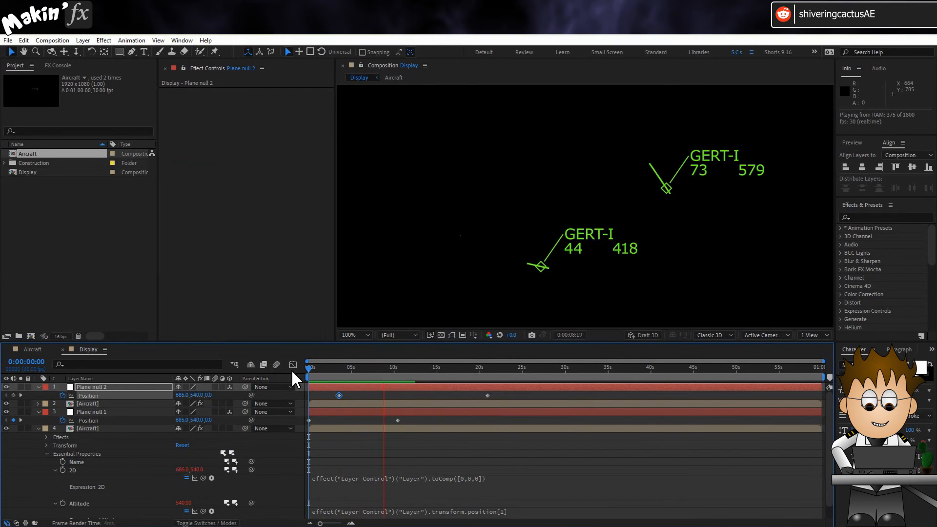
Step: Delete Plane null 2 and its linked Aircraft layer from the Display composition
left_click(374, 370)
left_click(119, 387)
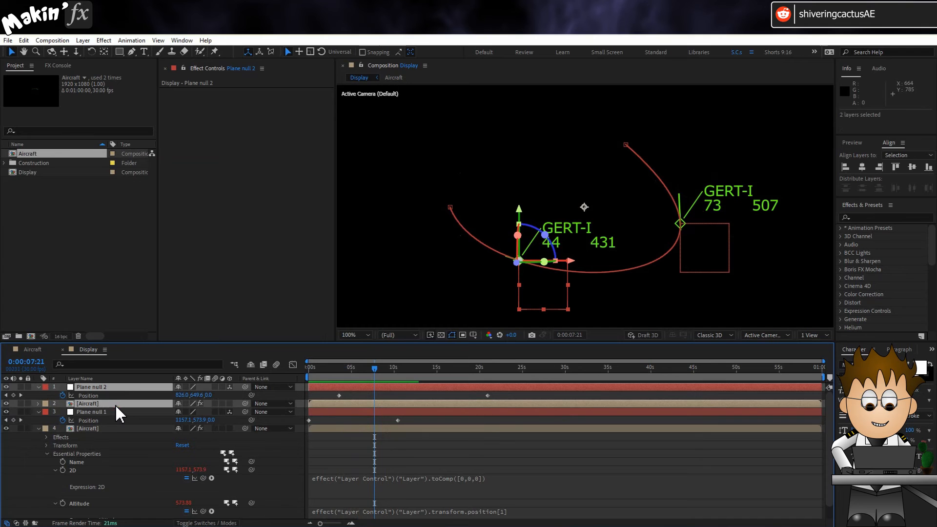
key("Delete")
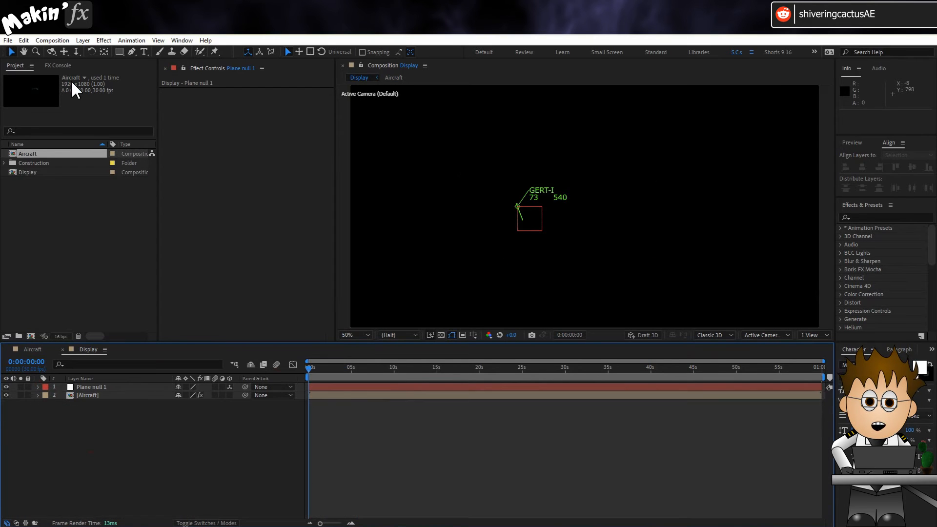
Step: Add a two-node camera named Camera 1 with the 50mm preset to the Display composition
left_click(82, 40)
mouse_move(142, 52)
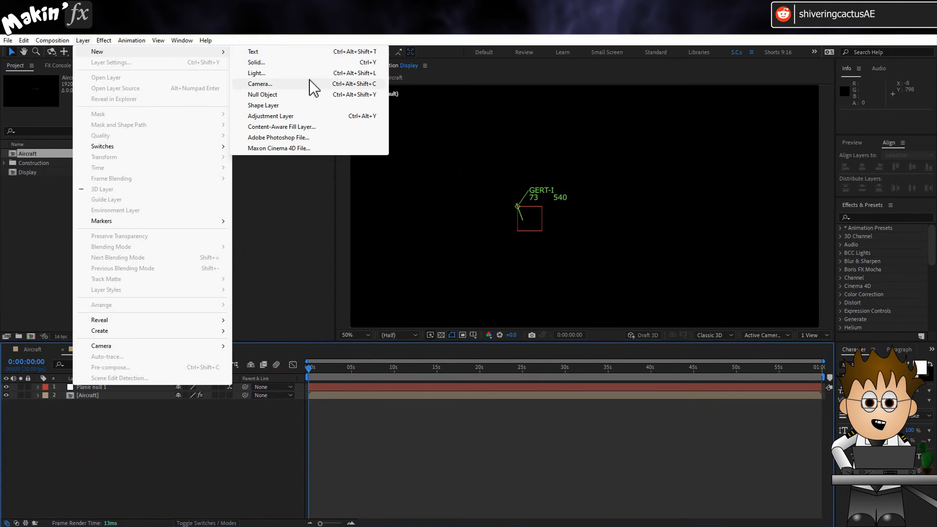
left_click(328, 85)
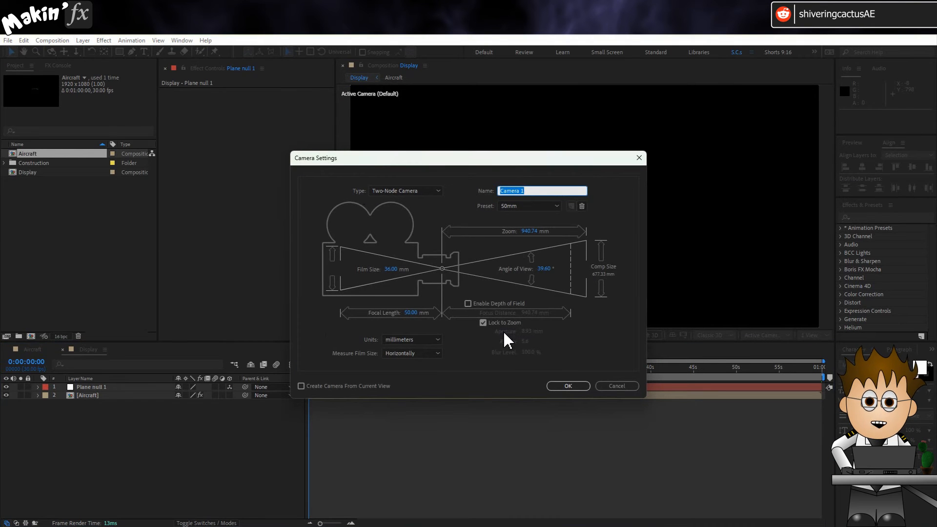
left_click(581, 387)
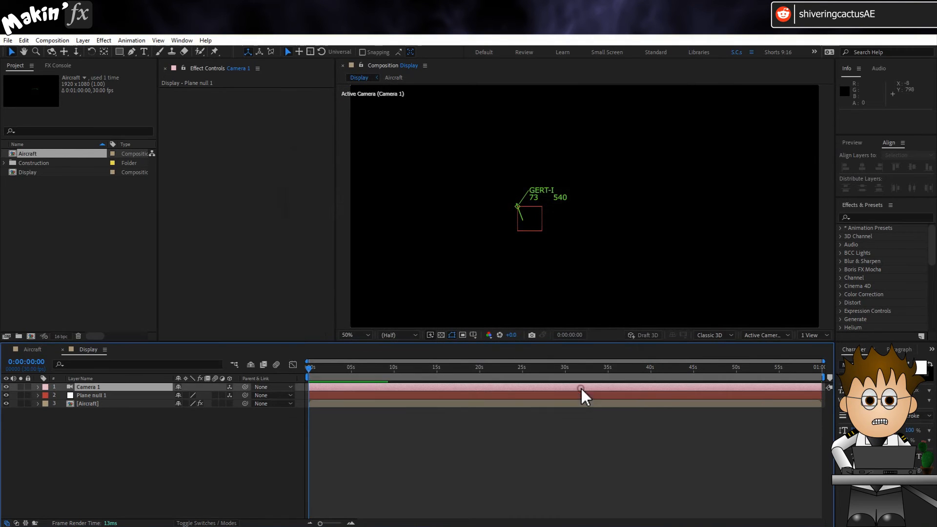
Step: Set Camera 1's position to 960, -2000, 0 so that it looks straight down on the scene
left_click(38, 388)
left_click(46, 396)
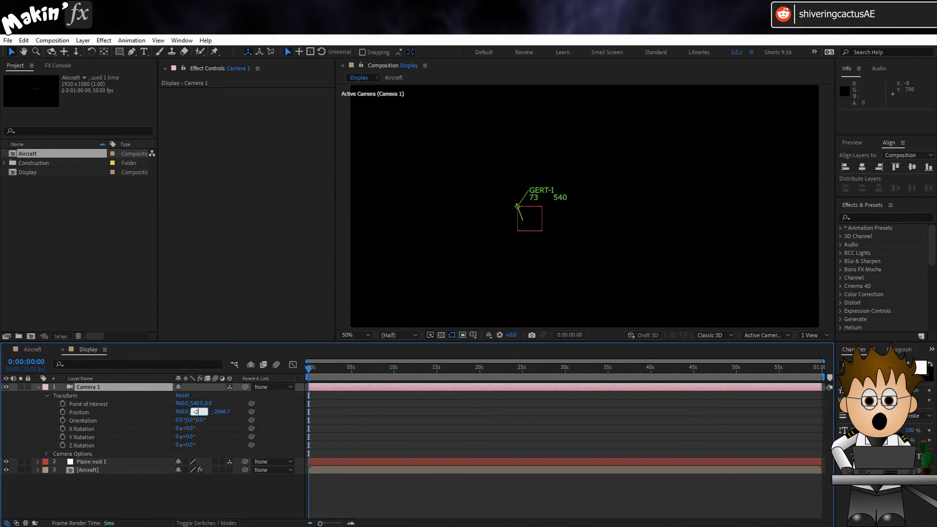
key("Return")
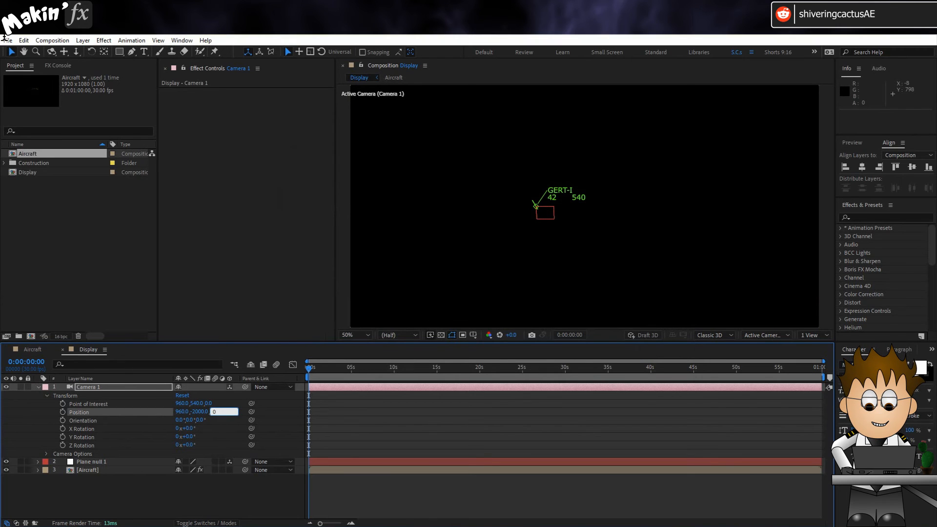
type("0")
key("Return")
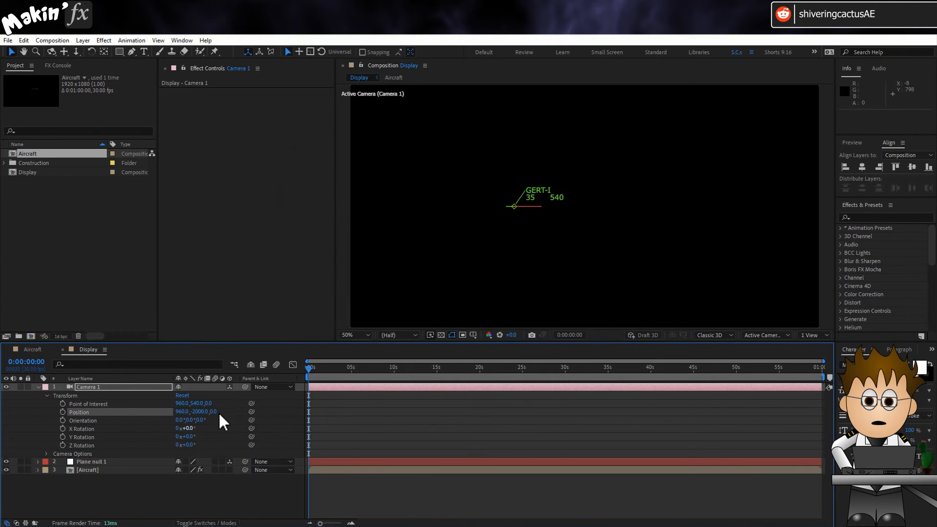
Step: Draw a long, thin horizontal rectangle across the composition's middle as a new shape layer and delete its fill
left_click(42, 408)
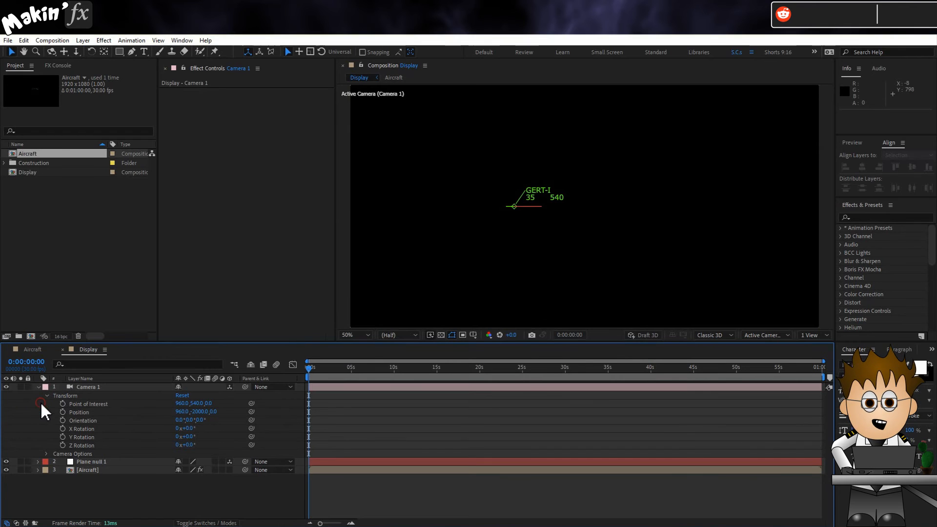
left_click(119, 51)
key("comma")
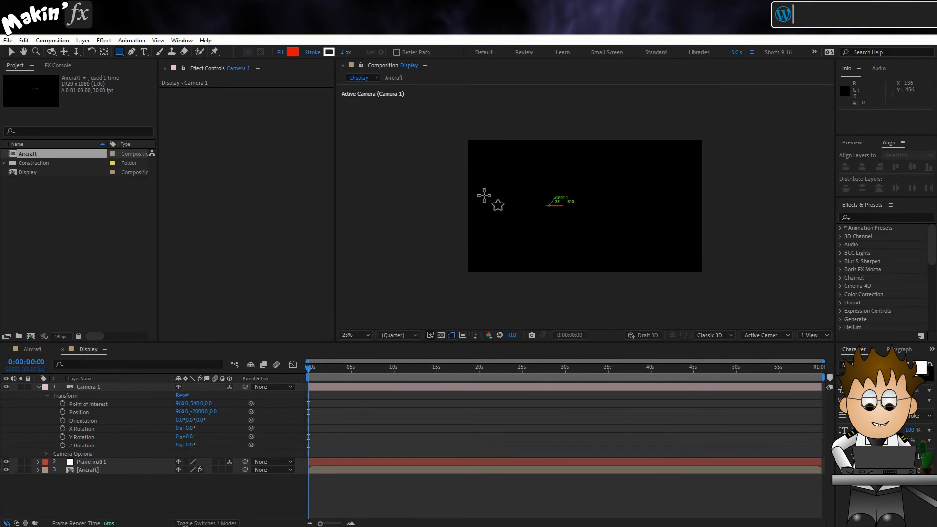
left_click_drag(489, 198, 678, 202)
left_click(55, 404)
left_click(79, 429)
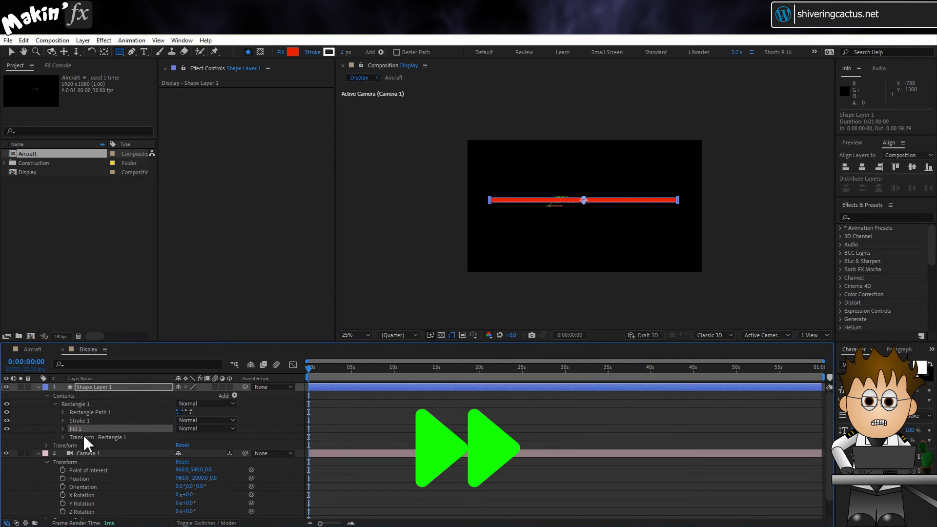
key("Delete")
Step: Draw an open curved path of five points along the composition's left side to its bottom edge and remove its fill
left_click(131, 51)
left_click(473, 154)
left_click(476, 181)
left_click(483, 208)
left_click(504, 249)
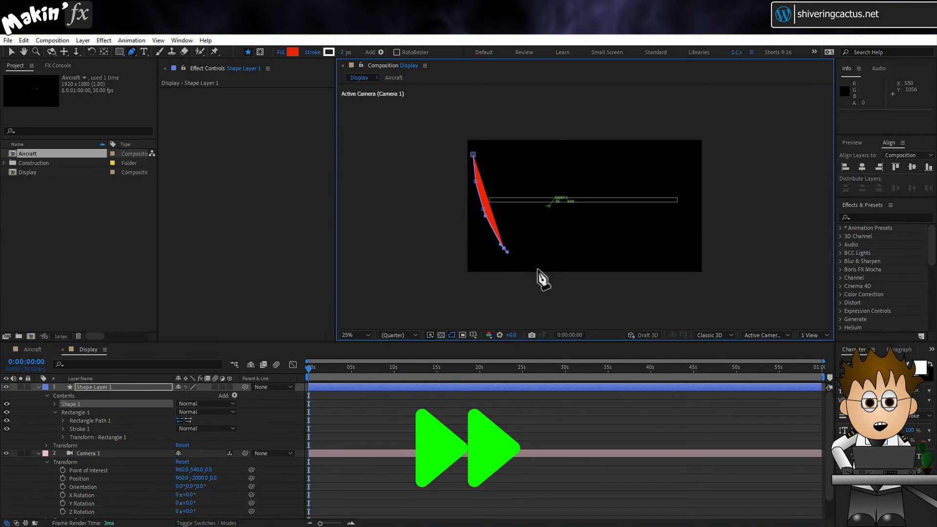
left_click(546, 271)
left_click(55, 404)
Step: Add dashes to the curved path's stroke and set the dash length to 50
left_click(62, 421)
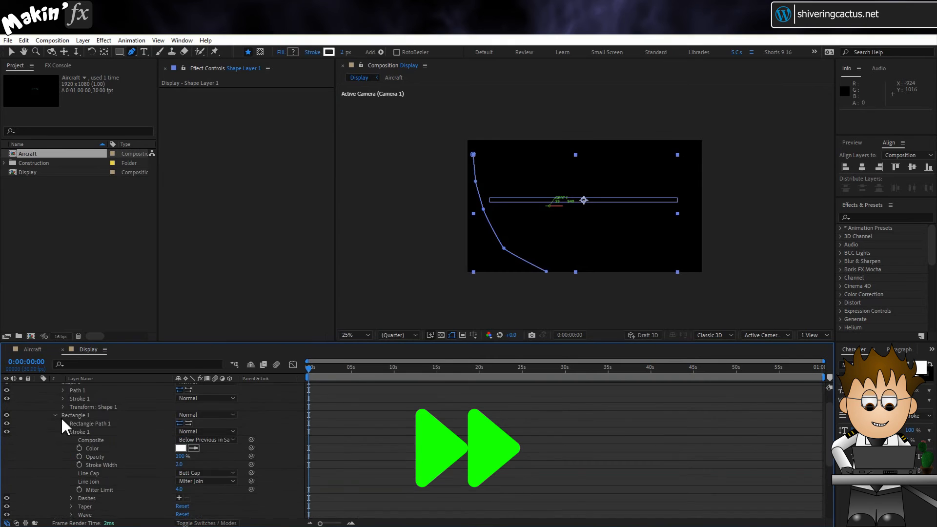
scroll(62, 401, "down", 2)
left_click(179, 465)
scroll(539, 219, "up", 3)
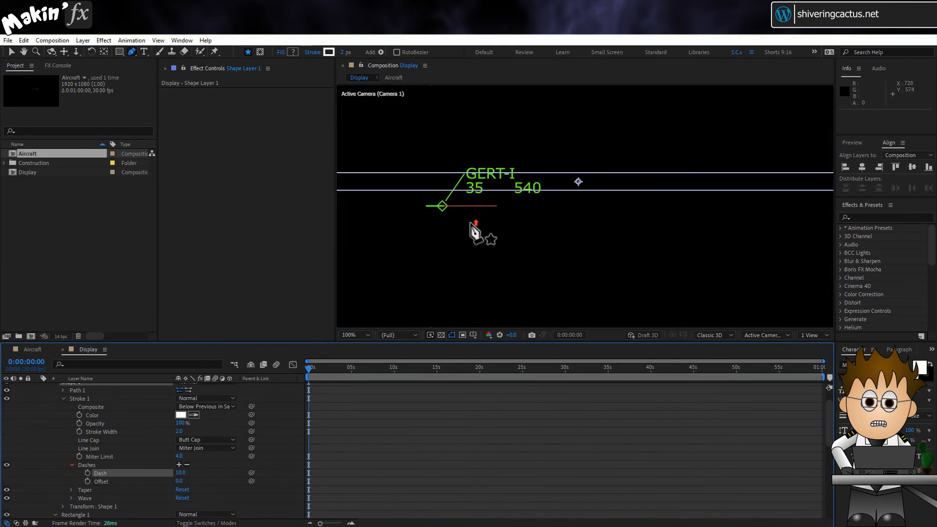
left_click_drag(473, 227, 805, 211)
left_click(36, 473)
type("50")
key("Return")
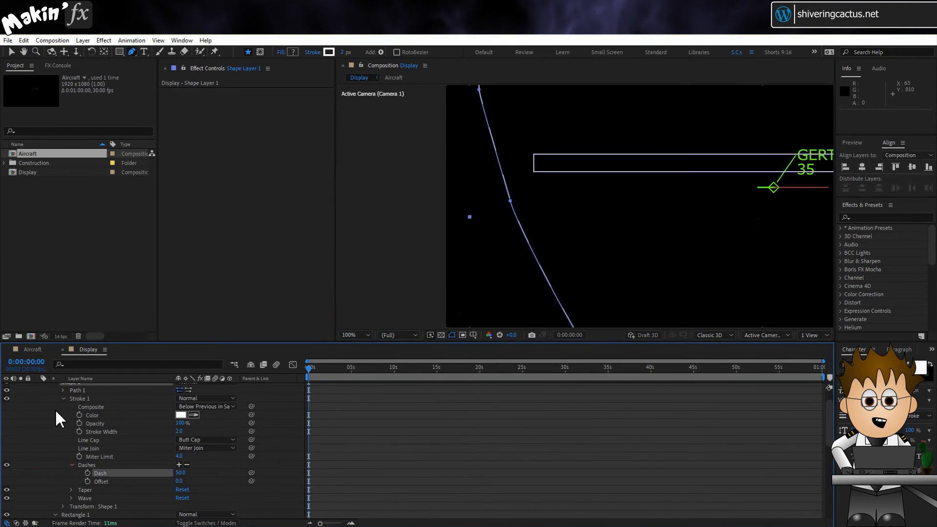
Step: Draw a large hexagon with the Polygon tool over the composition's upper-right area as part of Shape Layer 1
left_click(55, 412)
scroll(627, 155, "down", 3)
left_click_drag(119, 51, 137, 83)
left_click_drag(745, 161, 768, 194)
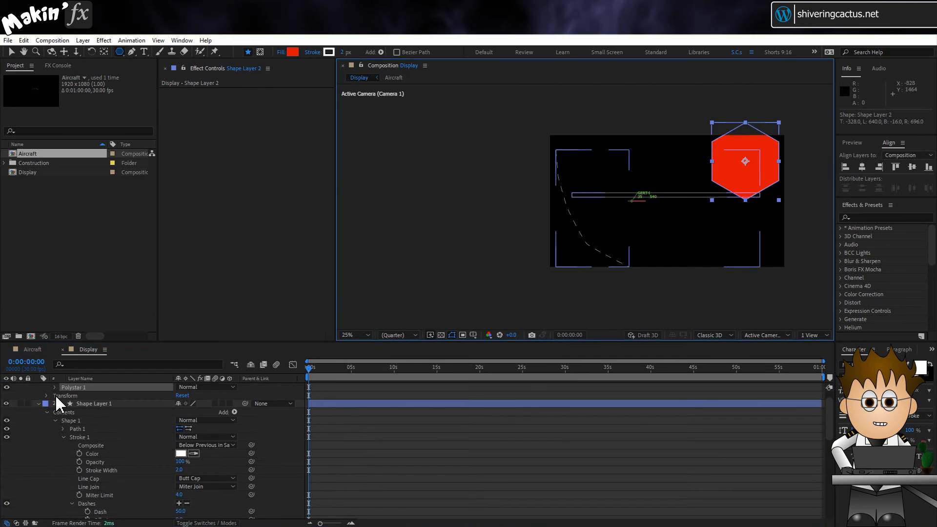
key("ctrl+z")
left_click(92, 389)
left_click_drag(727, 157, 767, 189)
Step: Delete the hexagon's fill and add dashes to its stroke
left_click(54, 405)
left_click(73, 428)
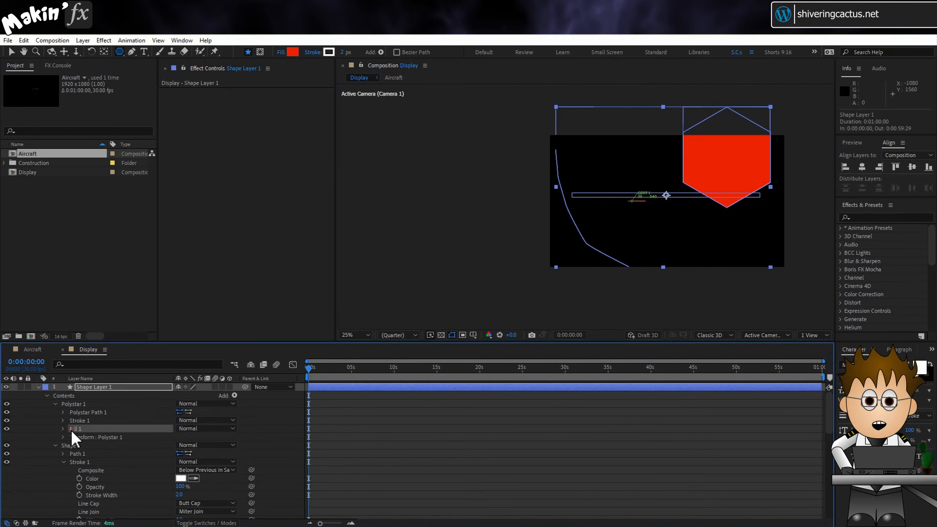
key("Delete")
left_click(64, 420)
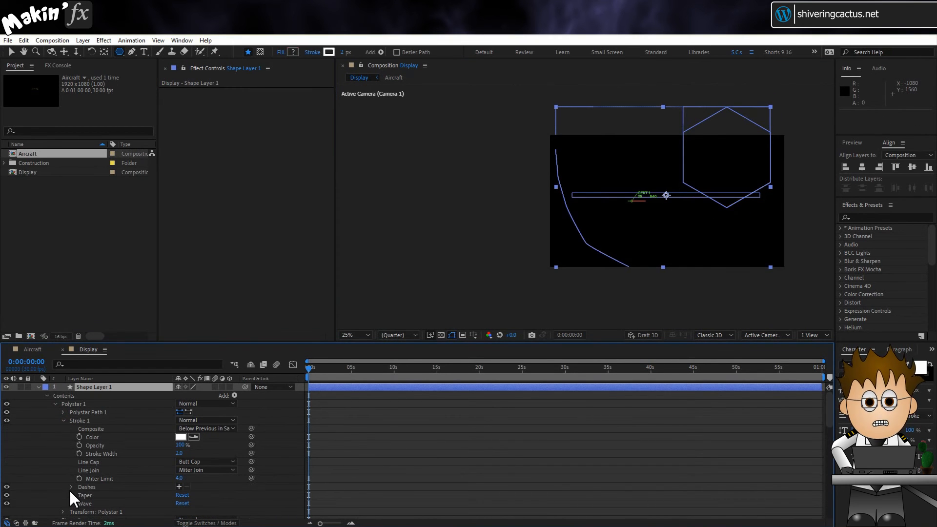
left_click(179, 487)
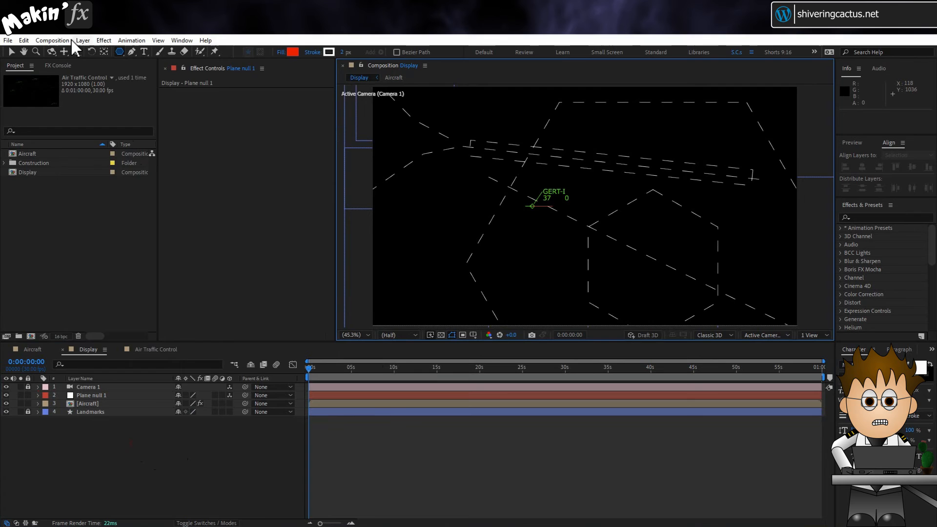
Step: Add a red solid at composition size, 1920 x 1080 px, to the Display composition
left_click(83, 41)
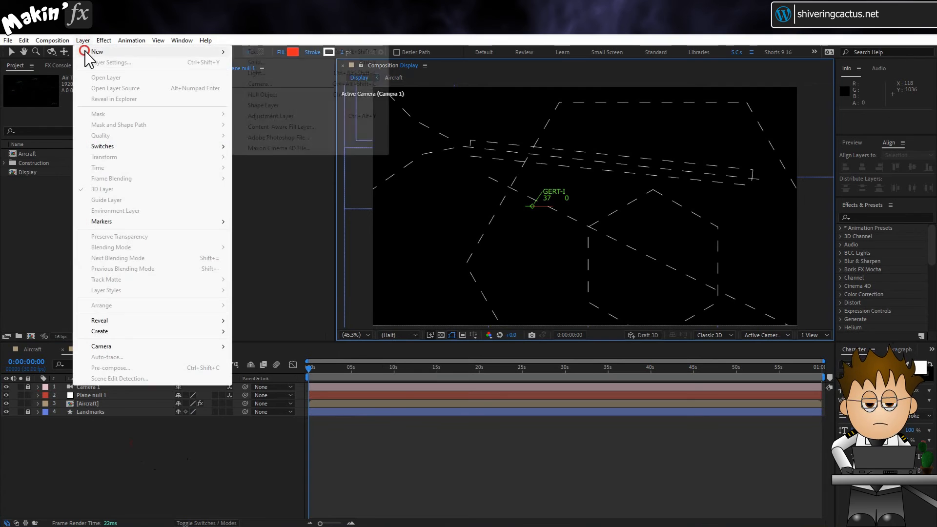
left_click(254, 63)
left_click(463, 308)
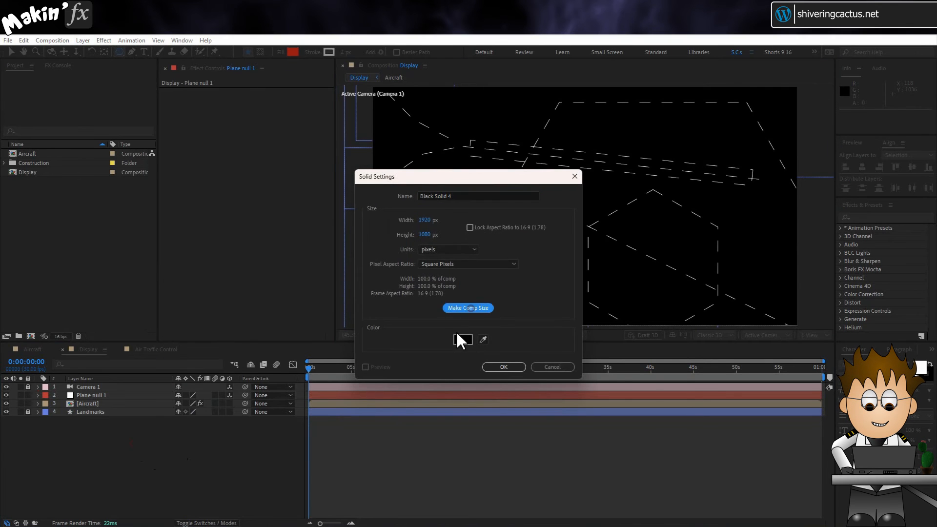
left_click(462, 339)
left_click_drag(224, 299, 266, 224)
left_click(334, 238)
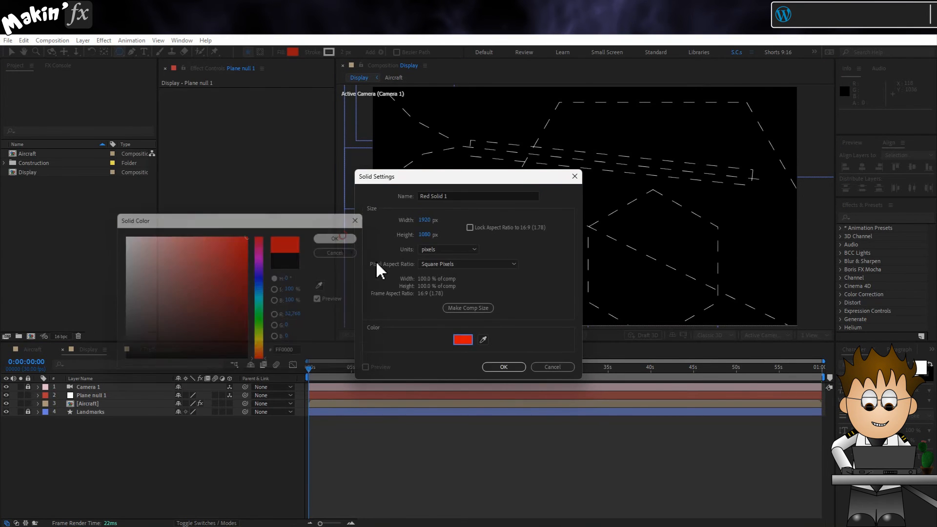
left_click(503, 367)
Step: Apply Fractal Noise to the red solid with contrast 280 and brightness -60
left_click(104, 41)
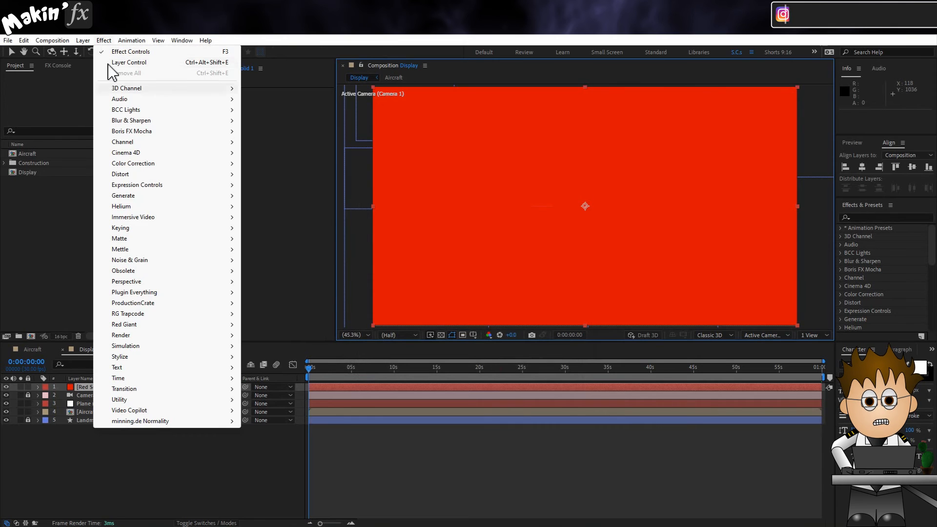
mouse_move(163, 259)
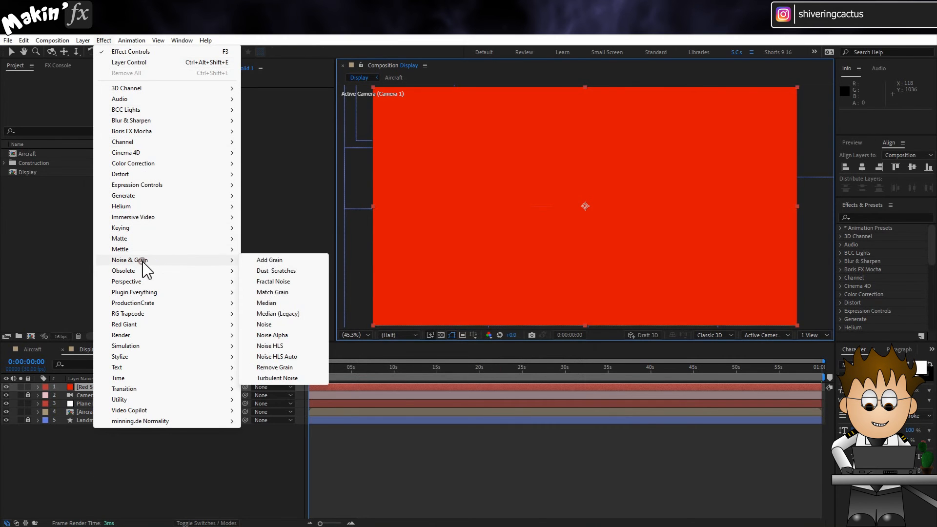
left_click(273, 282)
left_click(258, 125)
type("280")
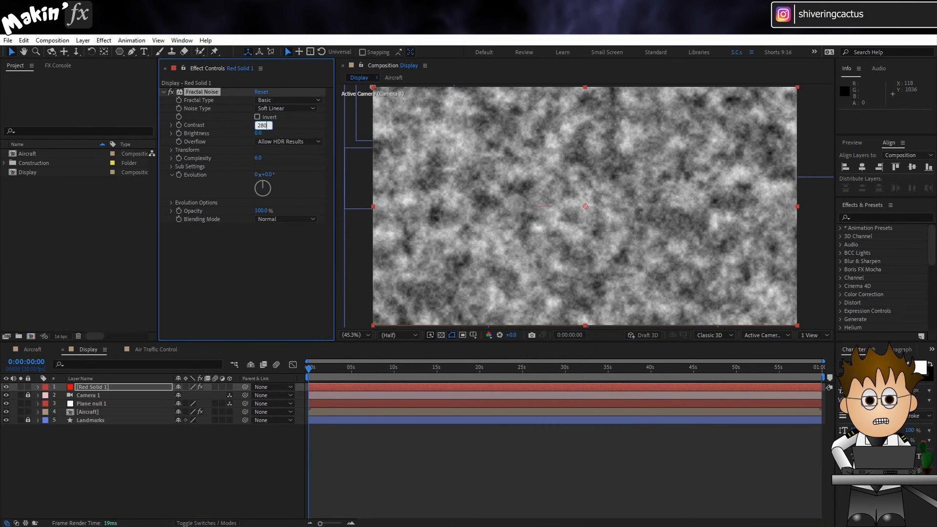
key("Tab")
type("-")
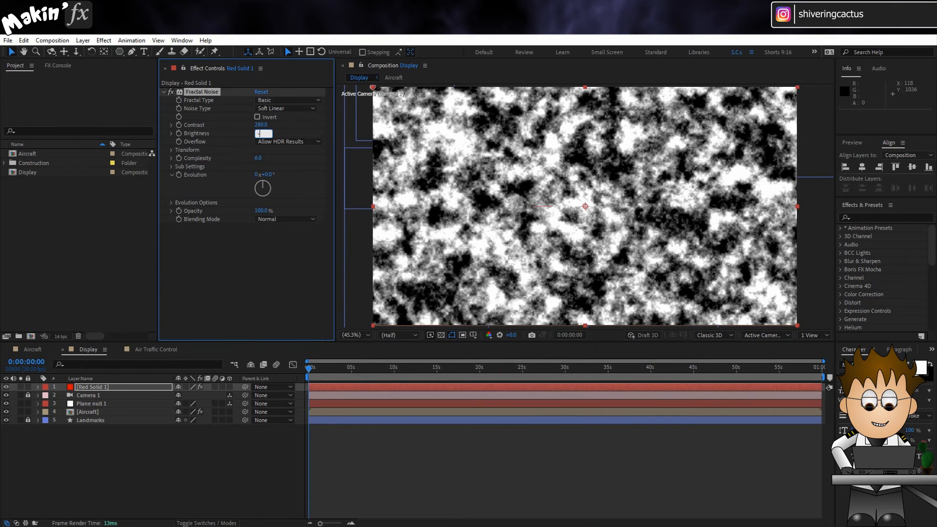
type("60")
key("Return")
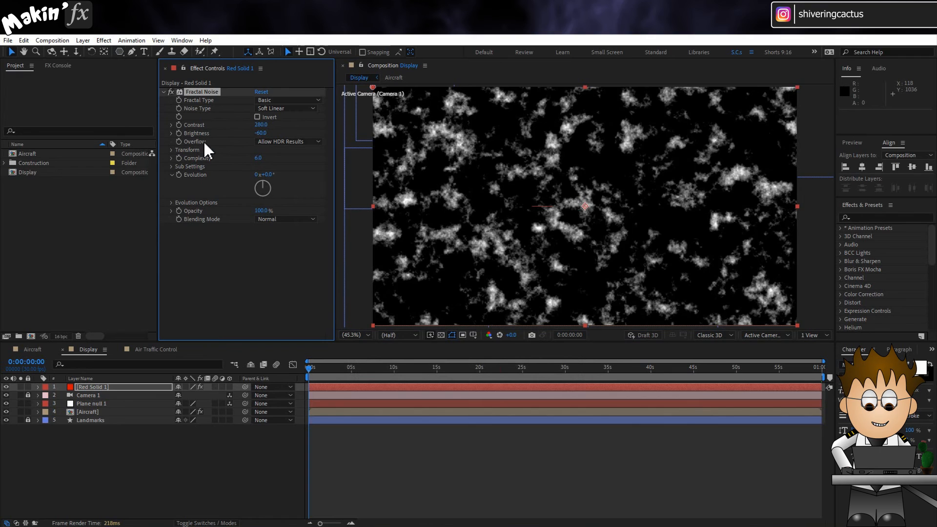
Step: Set the Fractal Noise scale to 2000 and shift its offset turbulence to about 1955, -53
left_click(171, 150)
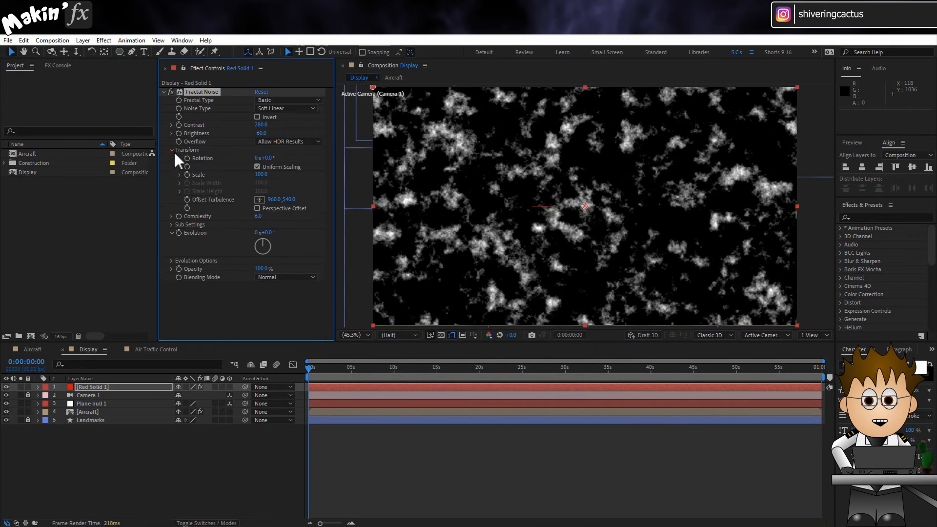
left_click(260, 175)
type("200")
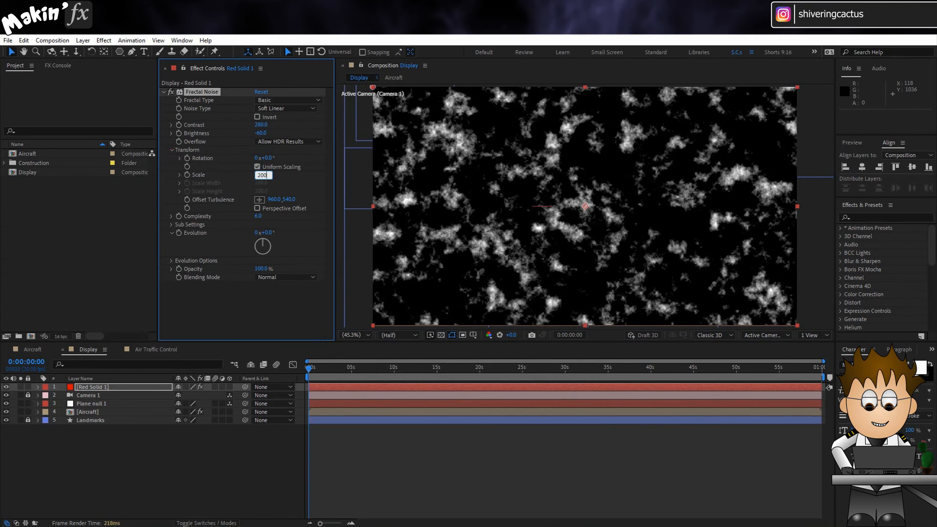
key("Return")
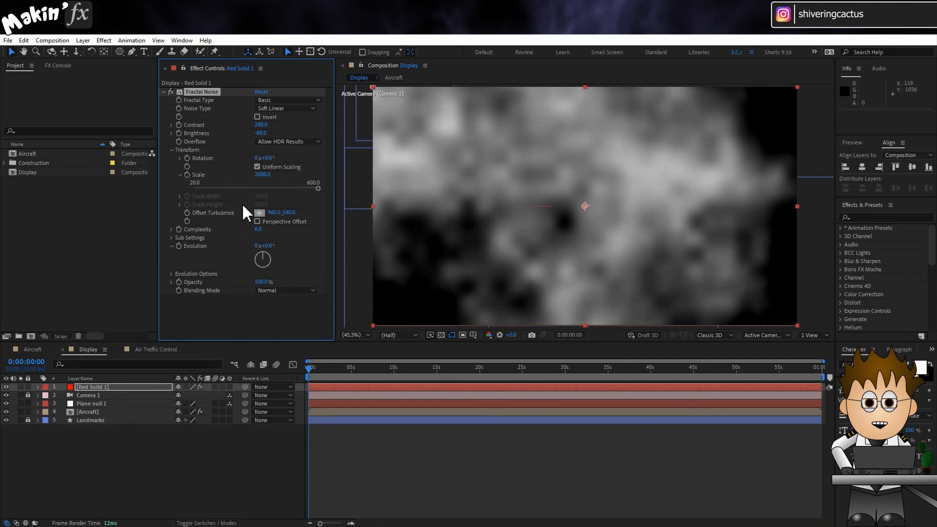
left_click_drag(274, 215, 762, 224)
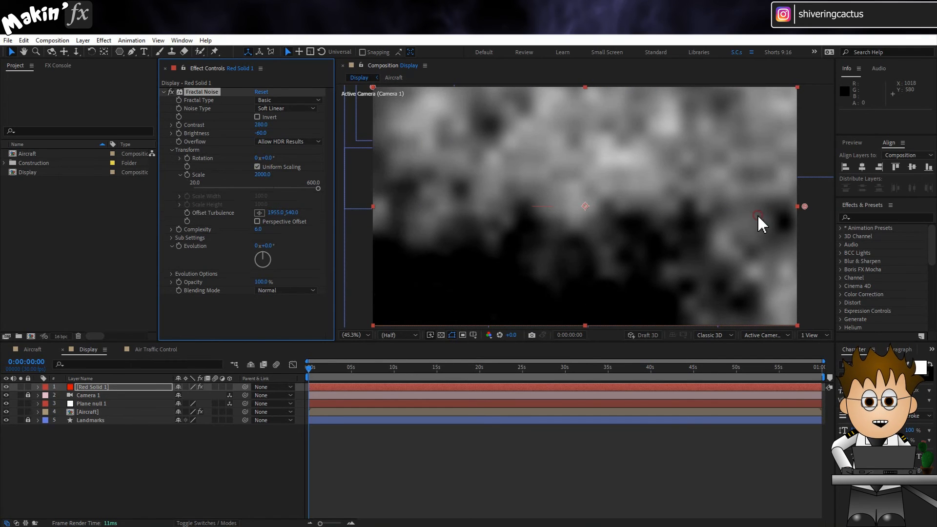
left_click_drag(293, 217, 178, 246)
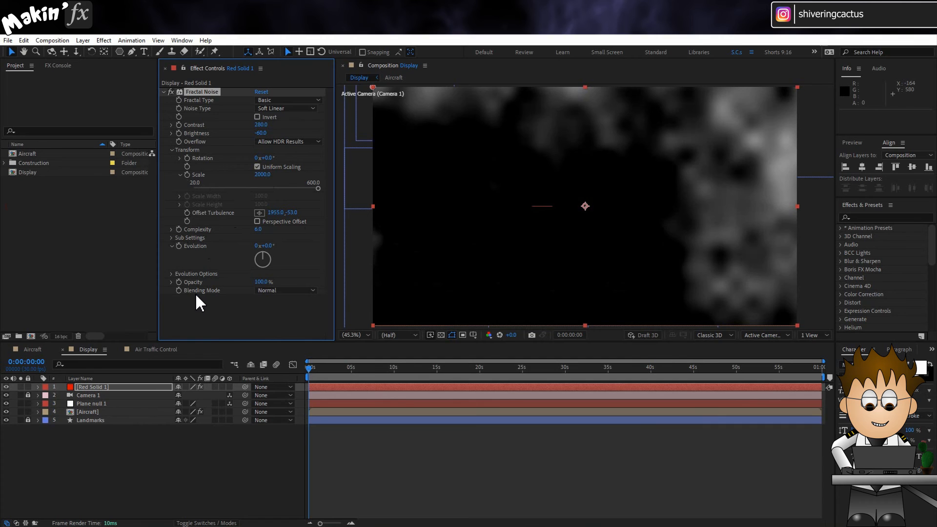
Step: Apply CC Ball Action to the noise solid with a rotation of -90° and a ball size of 40
left_click(102, 40)
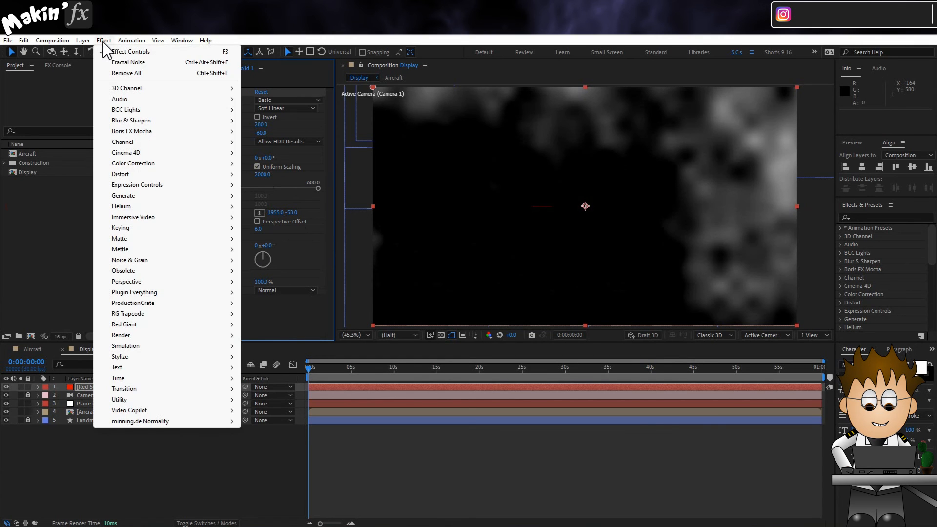
left_click(188, 346)
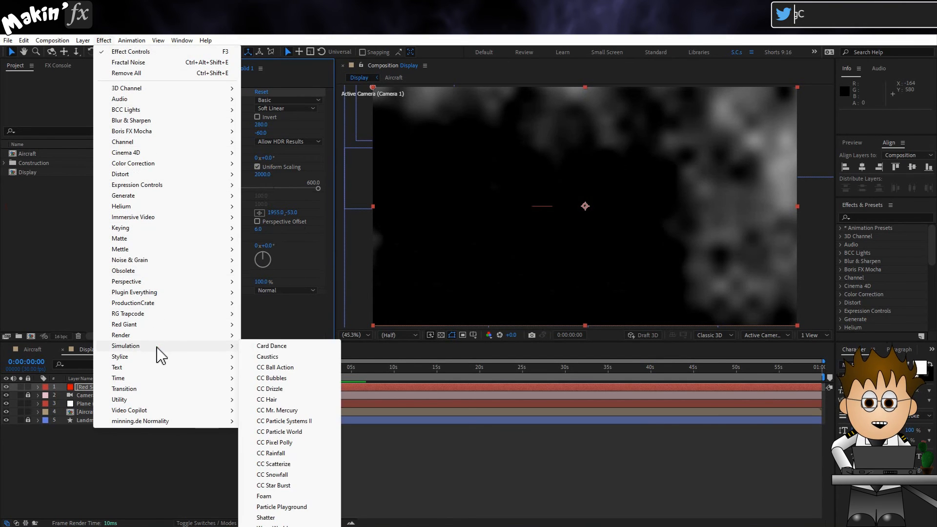
left_click(274, 368)
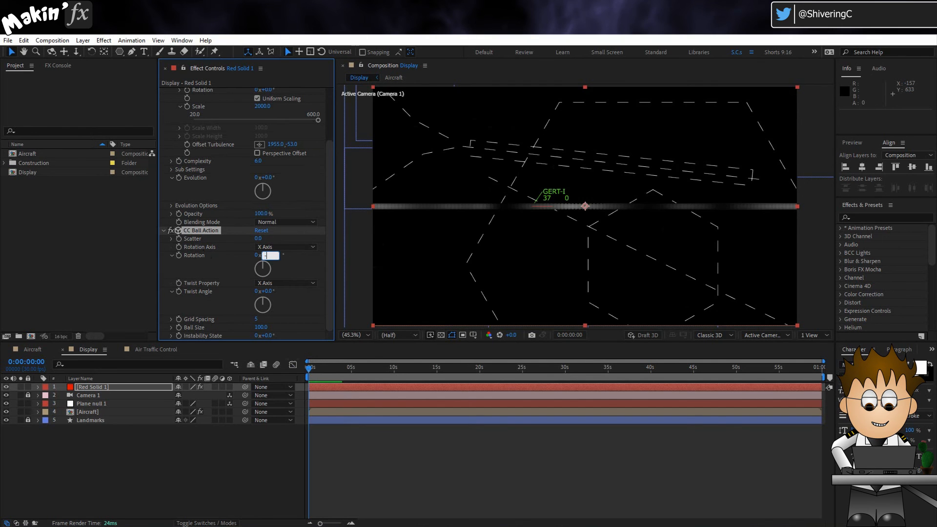
key("Return")
left_click(261, 327)
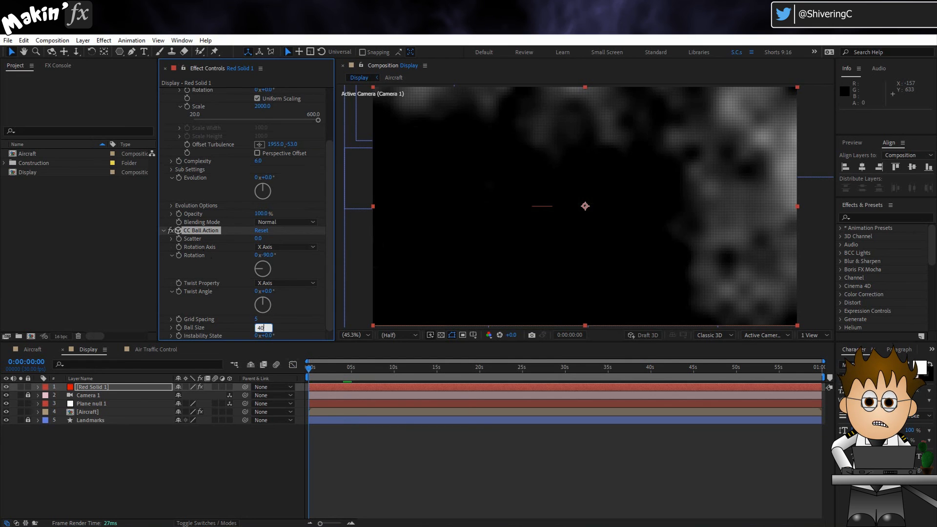
key("Return")
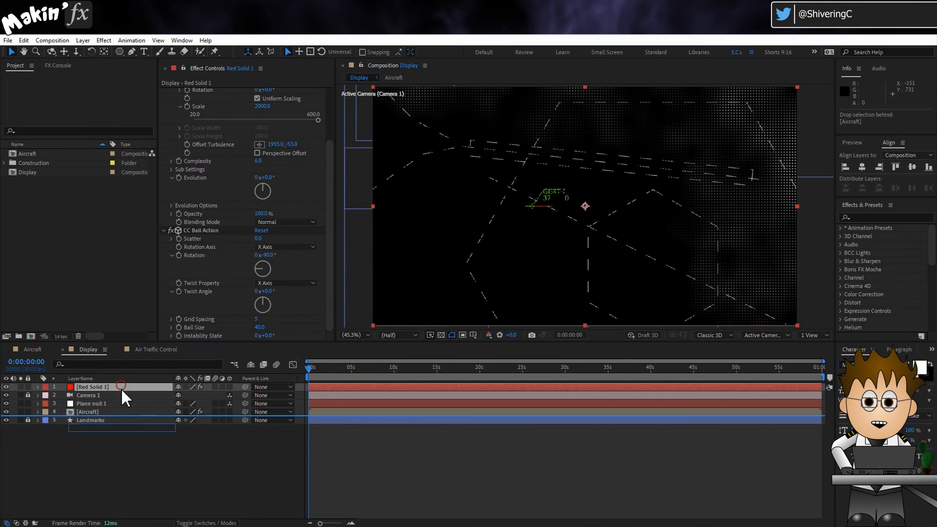
Step: Move the noise solid below the Landmarks layer and rename it weather
left_click_drag(125, 391, 123, 444)
key("Return")
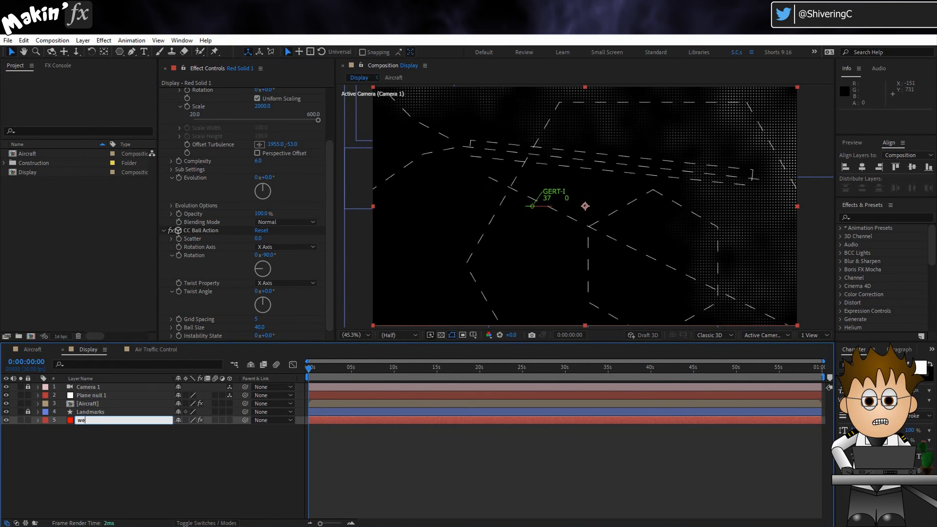
key("Return")
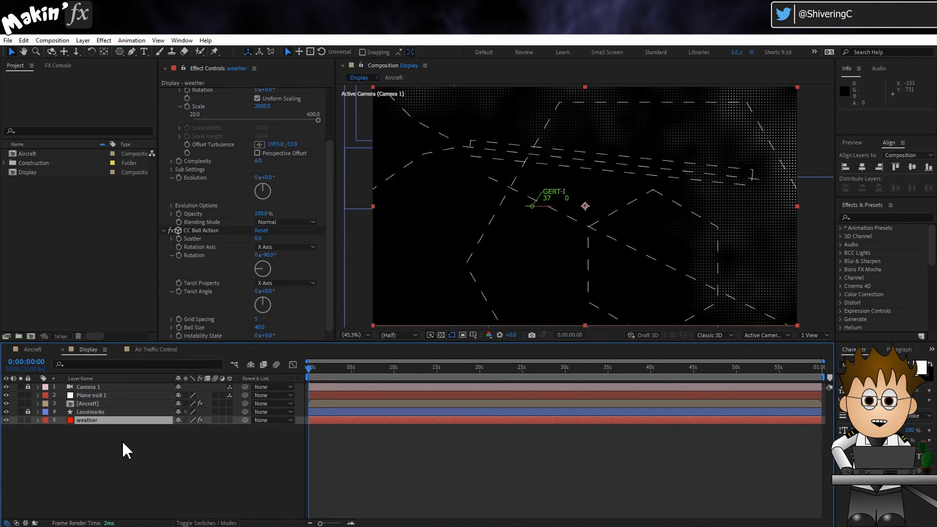
left_click(146, 492)
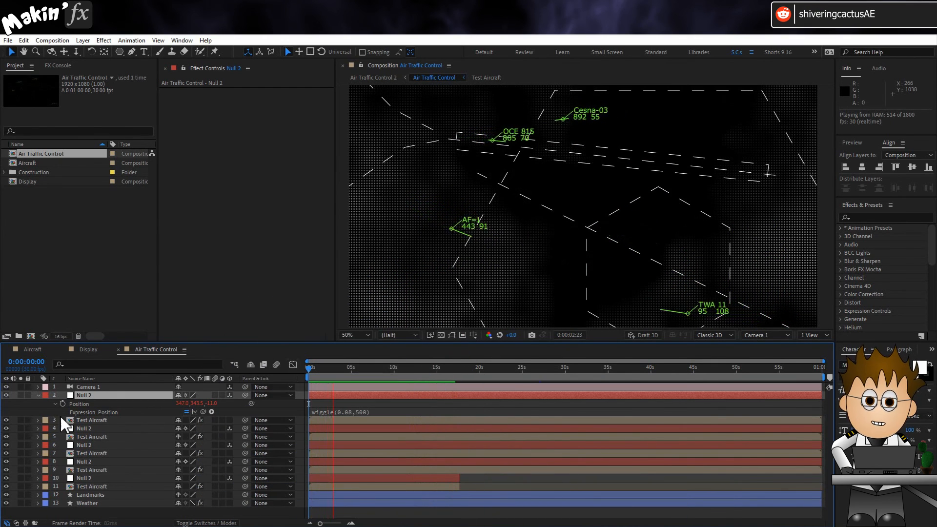
Step: Nest the Air Traffic Control composition in a new composition
left_click(94, 247)
left_click(55, 154)
left_click_drag(43, 153, 35, 340)
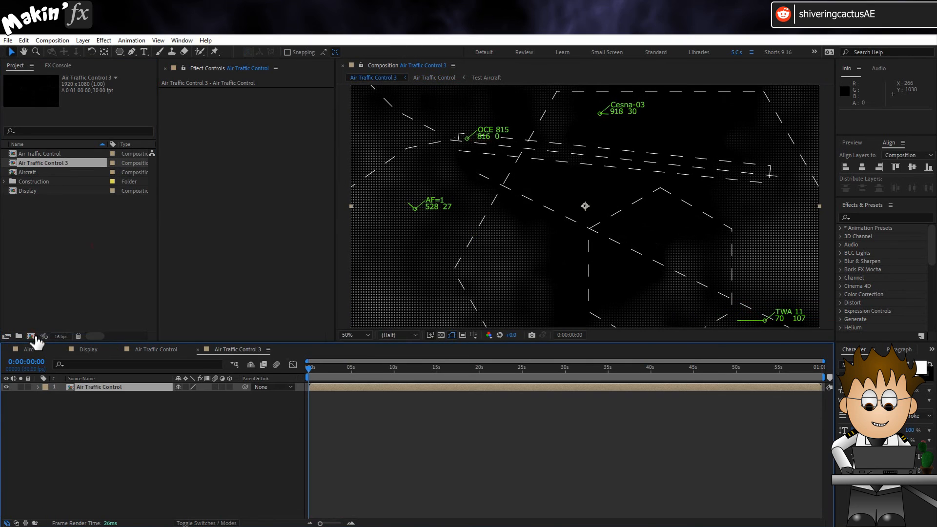
Step: Apply Posterize Time to the nested Air Traffic Control layer with a frame rate of 2 and preview the result
left_click(104, 40)
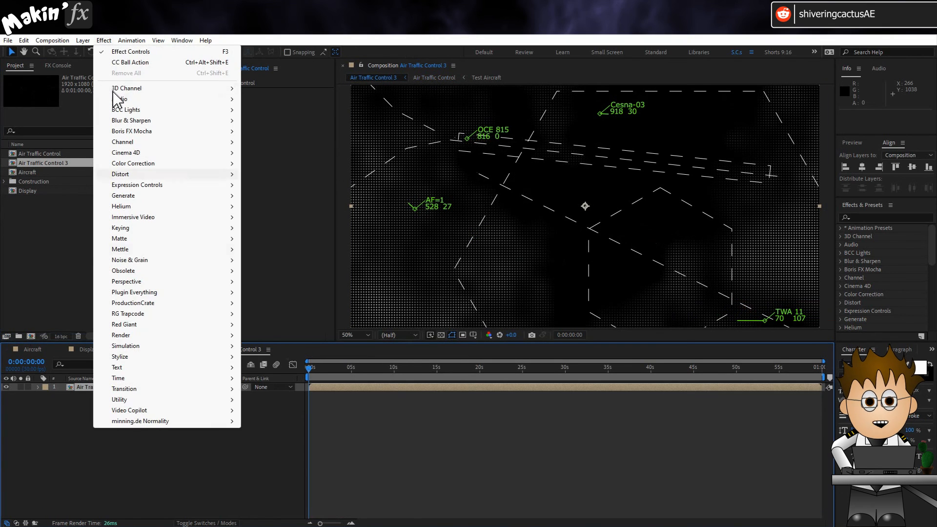
mouse_move(154, 379)
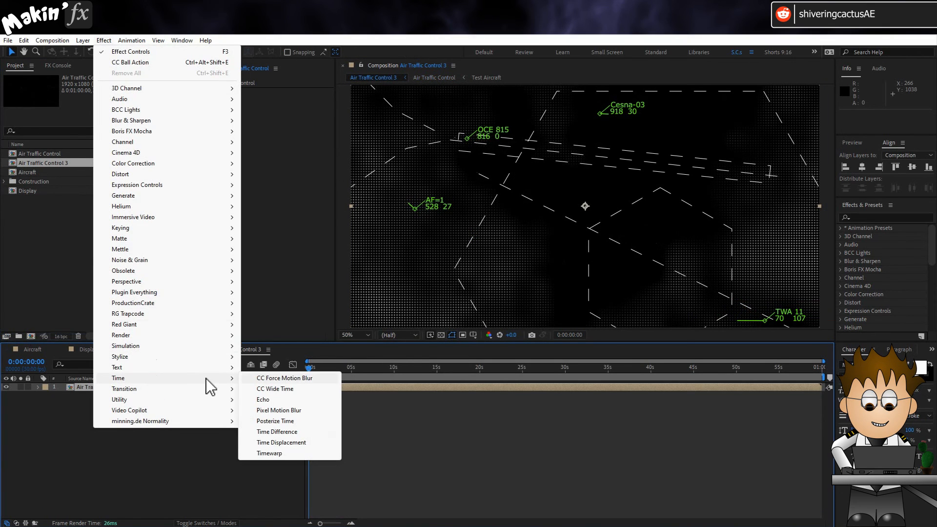
left_click(301, 423)
left_click(260, 99)
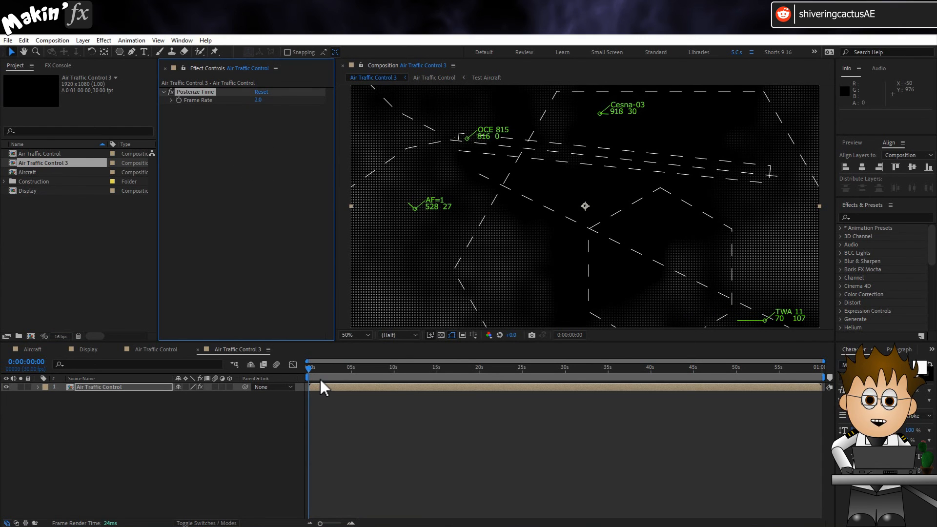
key("space")
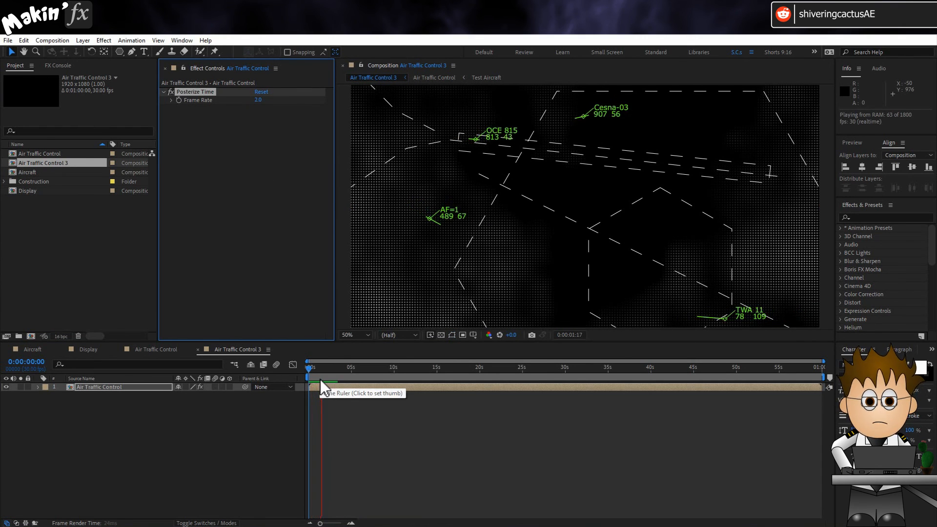